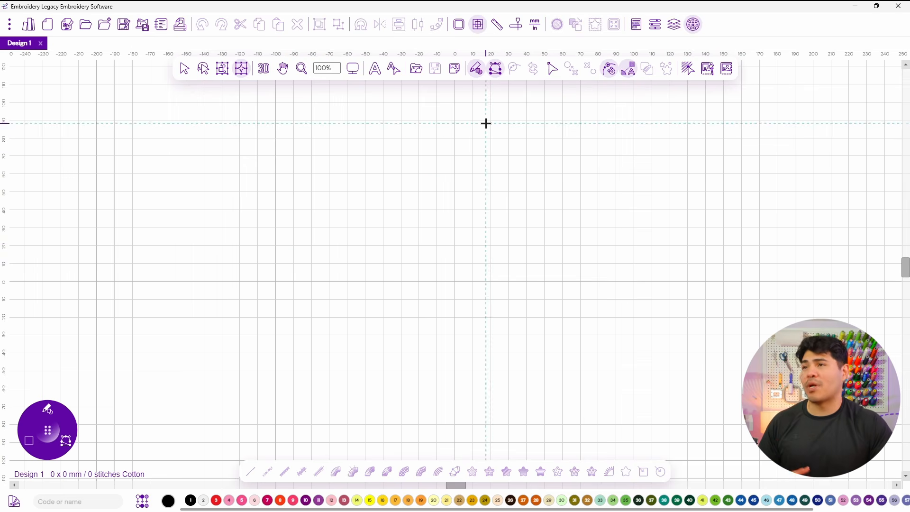
# Load the dandelion image file as the design backdrop.
pyautogui.click(455, 69)
pyautogui.click(499, 94)
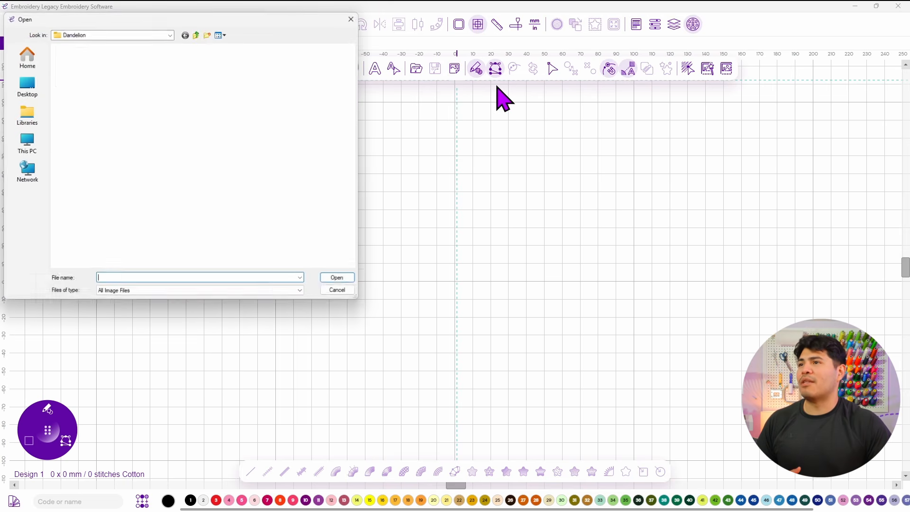
pyautogui.click(87, 82)
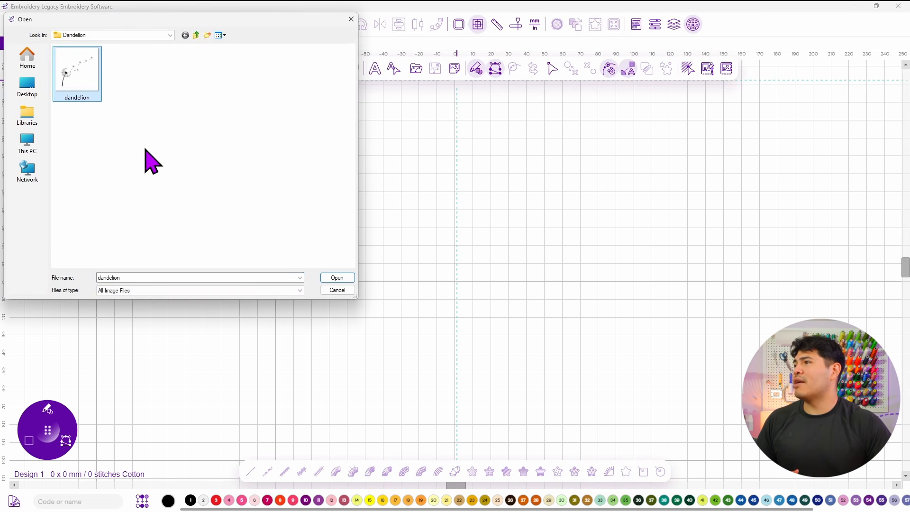
pyautogui.click(338, 278)
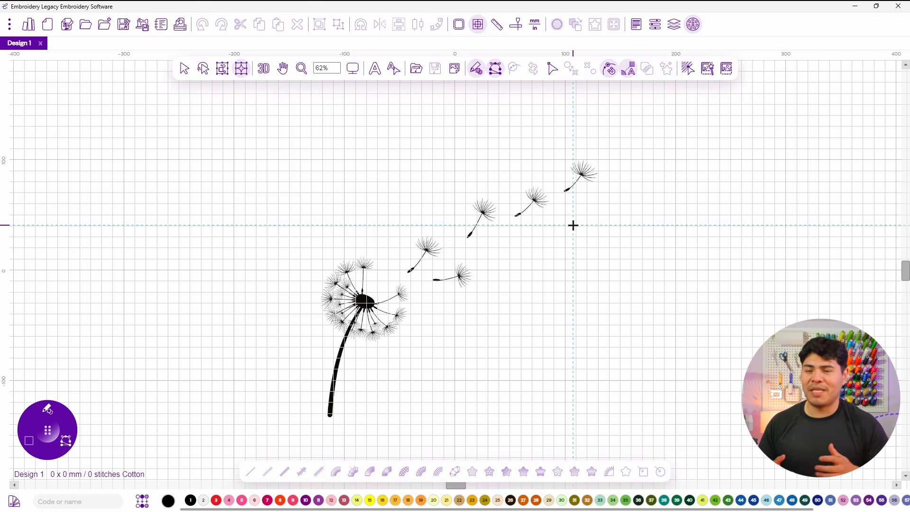
# Select the backdrop image and open its Properties panel.
pyautogui.click(453, 69)
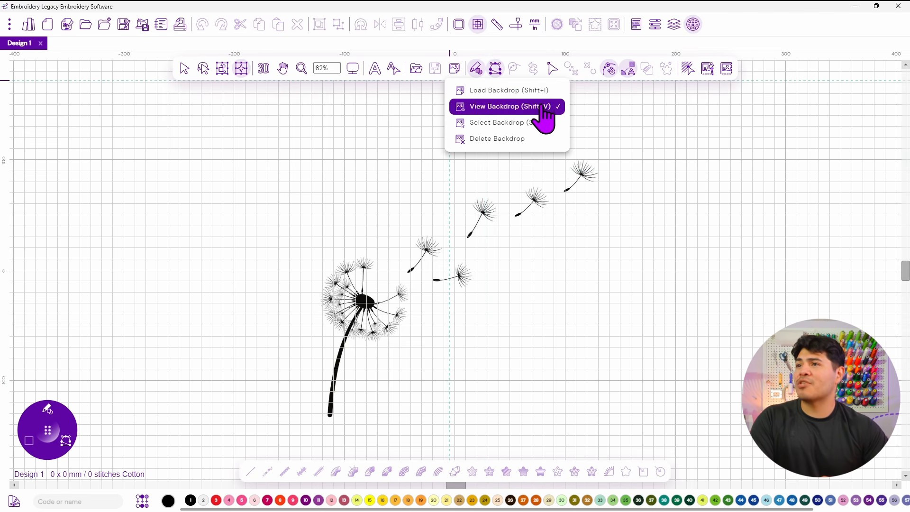
pyautogui.click(527, 124)
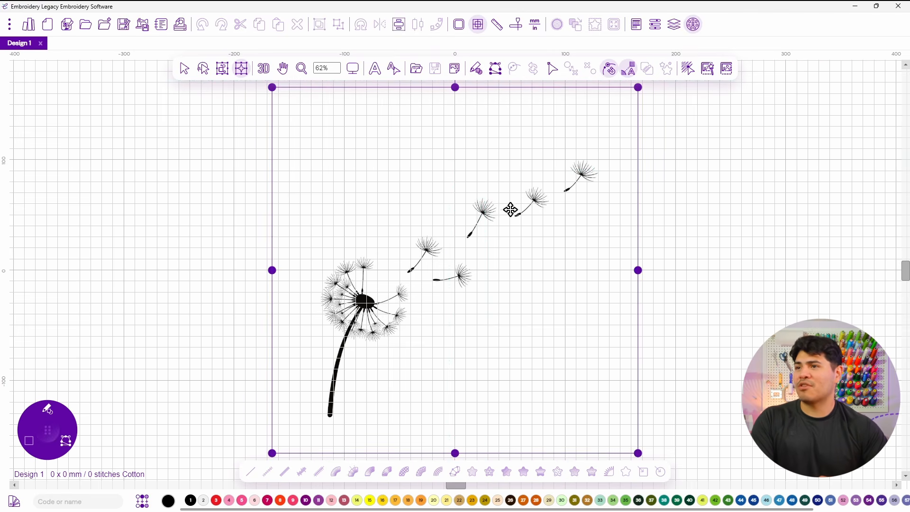
pyautogui.scroll(-2, 497, 160)
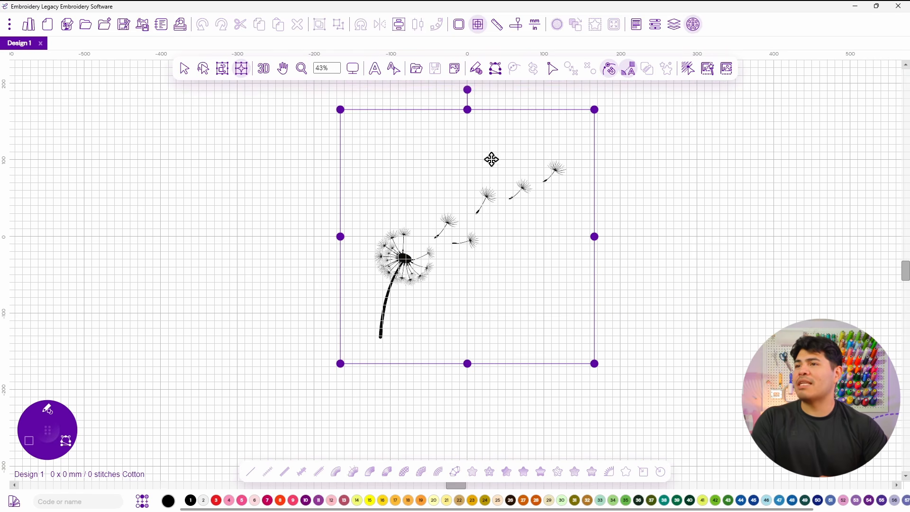
pyautogui.scroll(1, 536, 131)
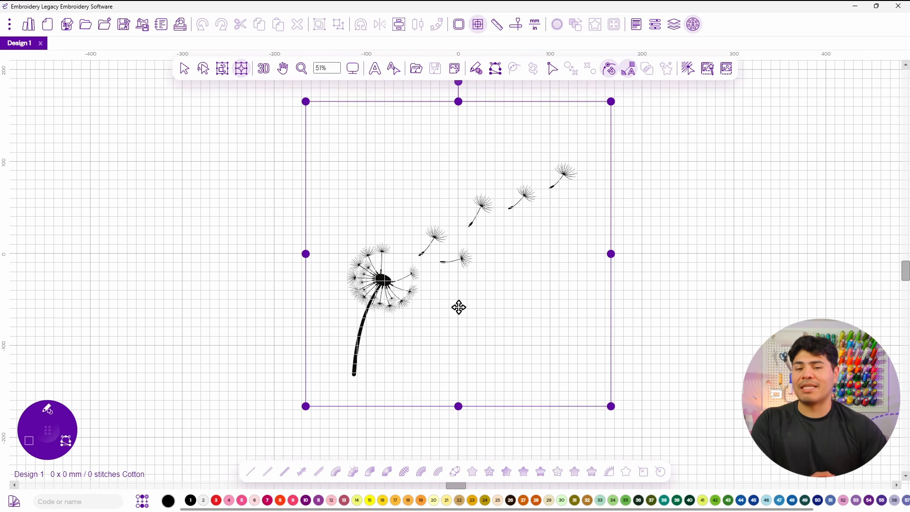
pyautogui.rightClick(459, 222)
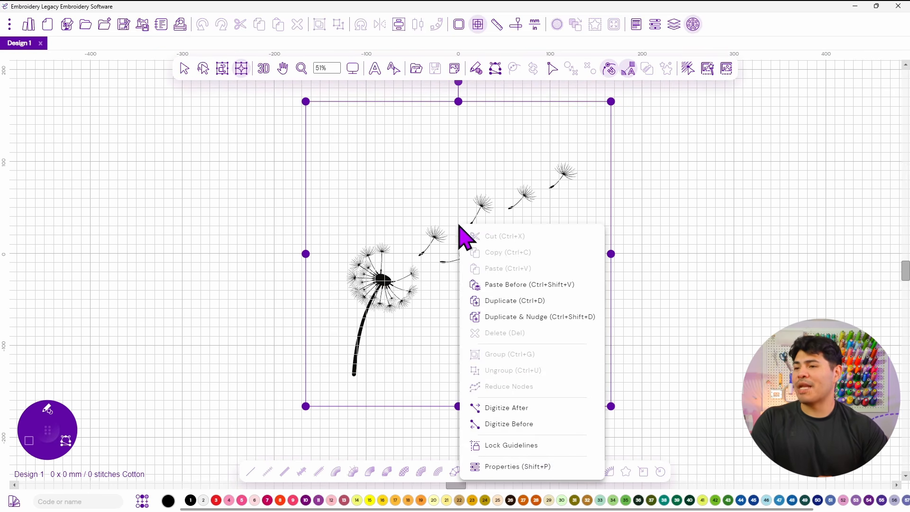
pyautogui.click(503, 466)
pyautogui.moveTo(796, 75); pyautogui.dragTo(684, 130)
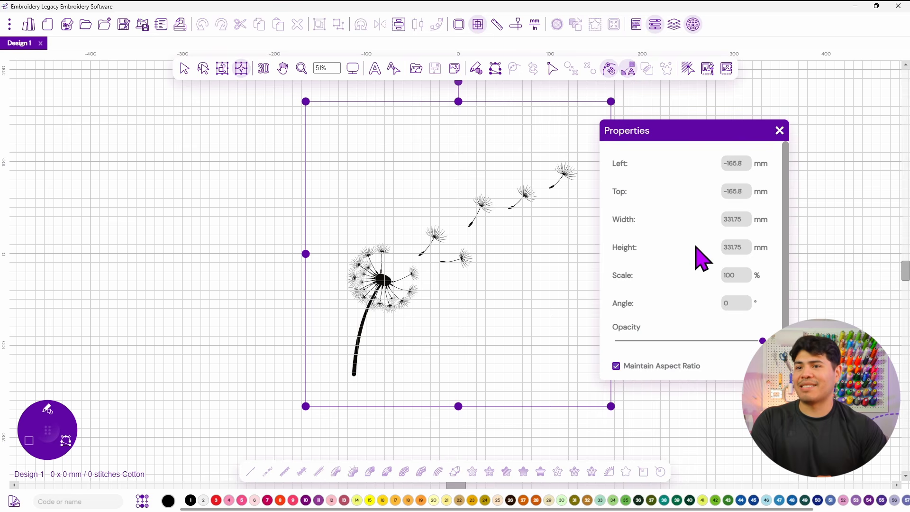
# Switch the units to inches and set the backdrop width to 2 in, keeping the aspect ratio.
pyautogui.click(535, 26)
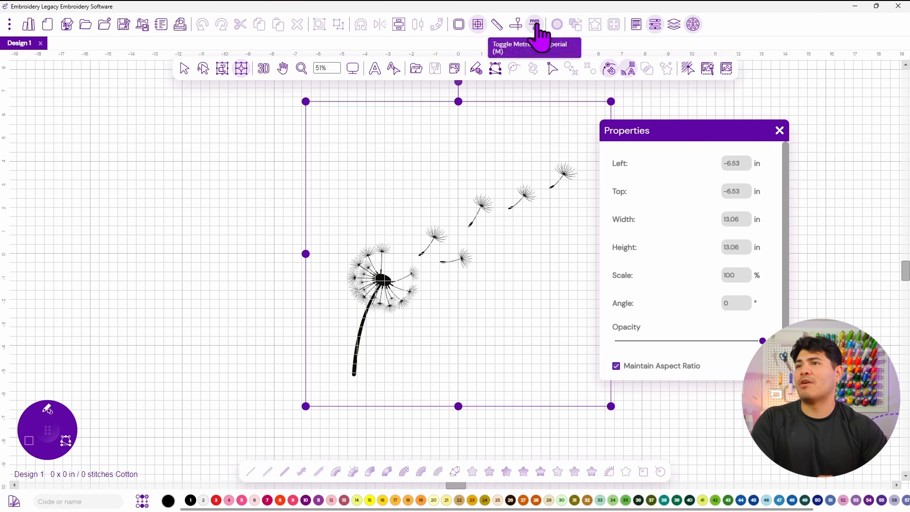
pyautogui.doubleClick(734, 219)
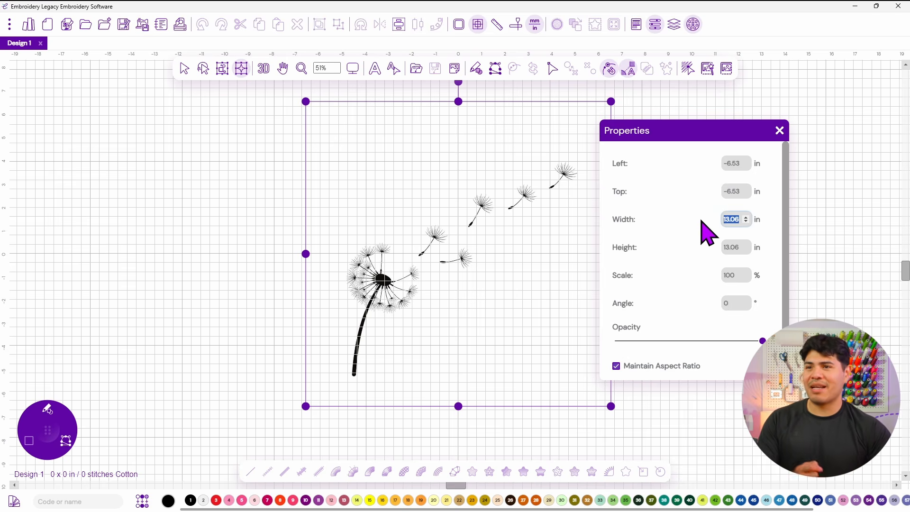
pyautogui.press('Return')
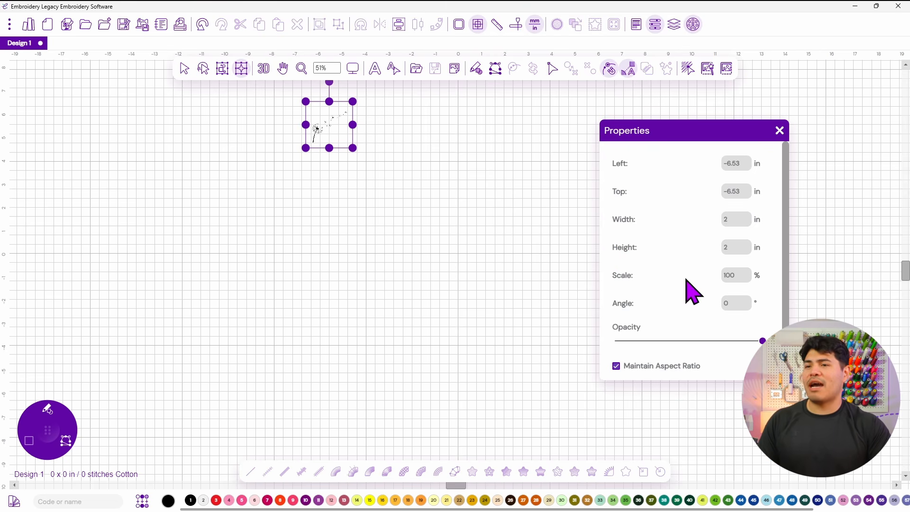
# Lower the backdrop opacity to about half and close the Properties panel.
pyautogui.click(687, 341)
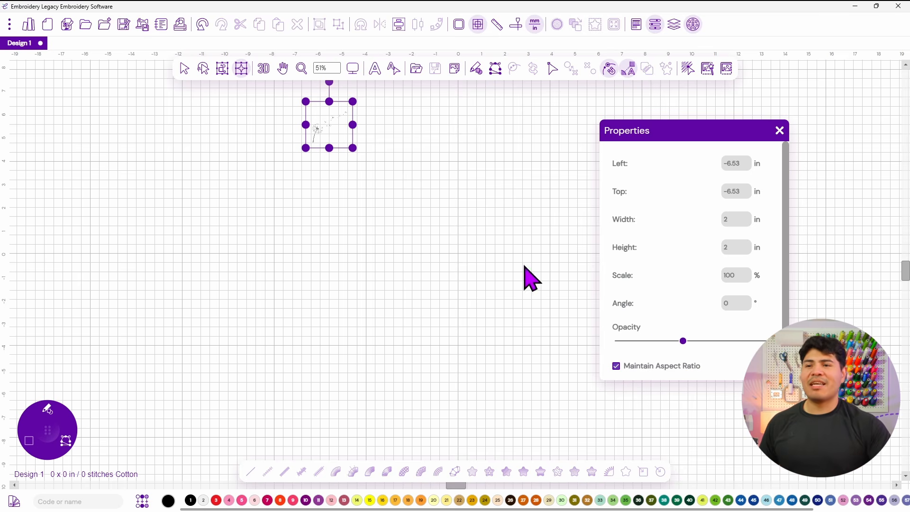
pyautogui.click(372, 247)
pyautogui.moveTo(323, 130); pyautogui.dragTo(414, 262)
pyautogui.scroll(10, 415, 264)
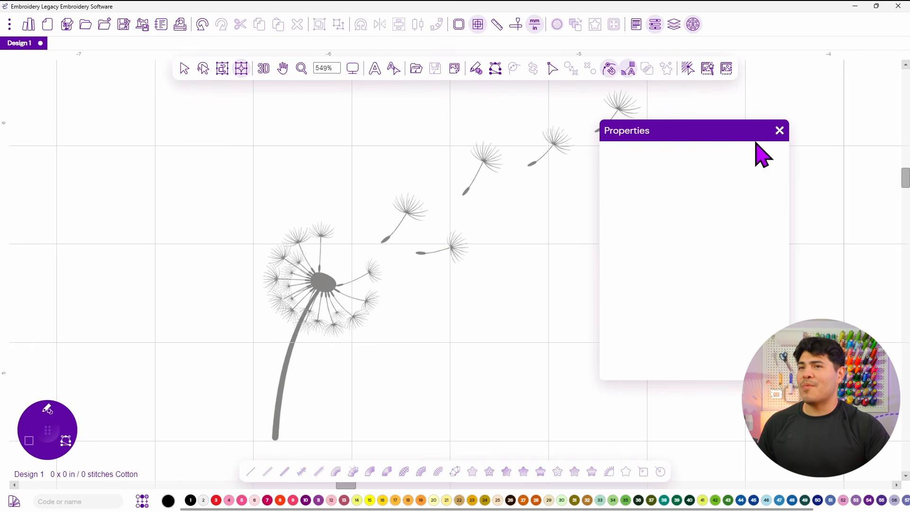
pyautogui.click(779, 131)
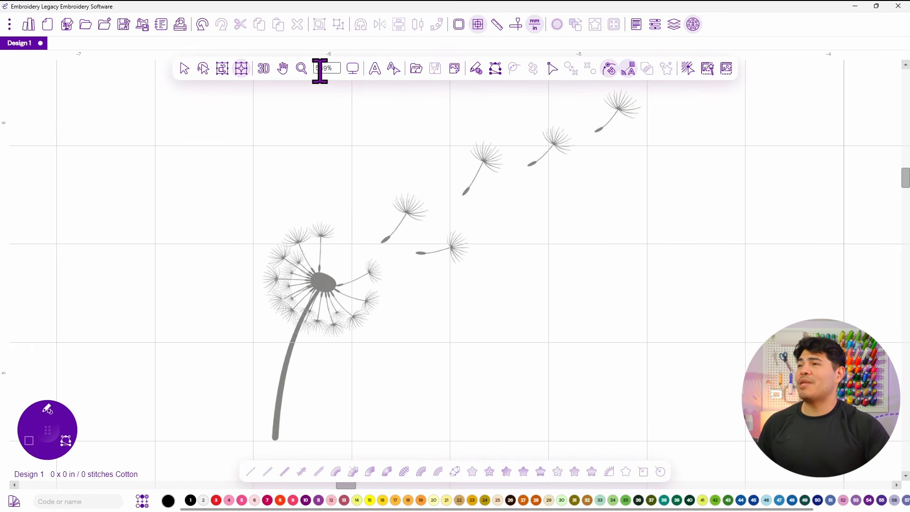
# Measure the thickness of a seed stem near the dandelion head.
pyautogui.scroll(-1, 405, 208)
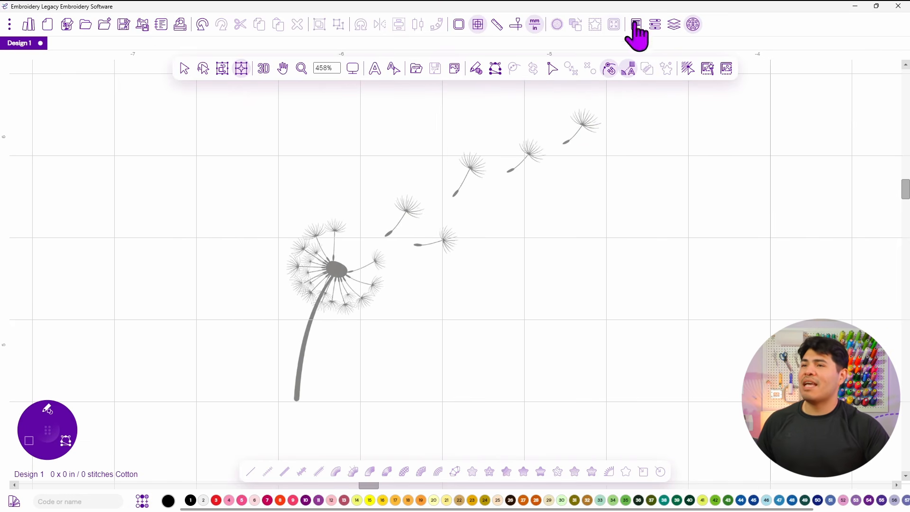
pyautogui.scroll(10, 326, 277)
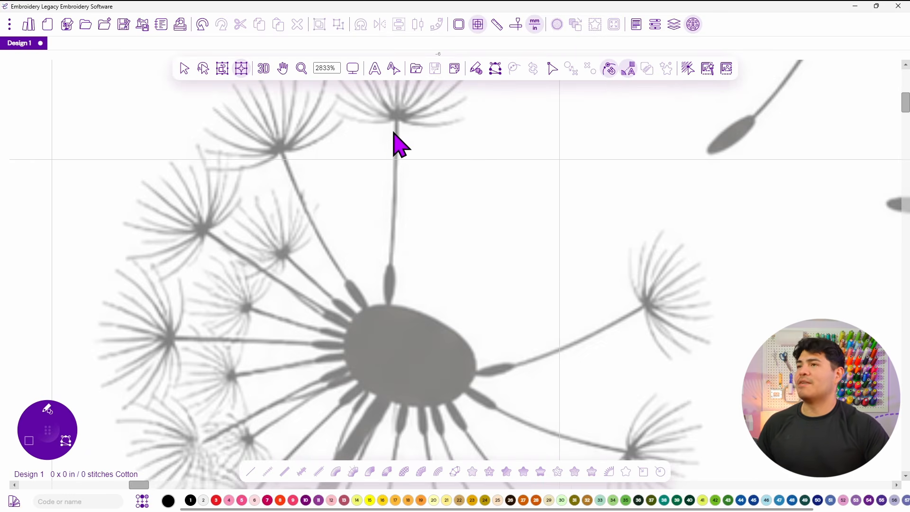
pyautogui.press('m')
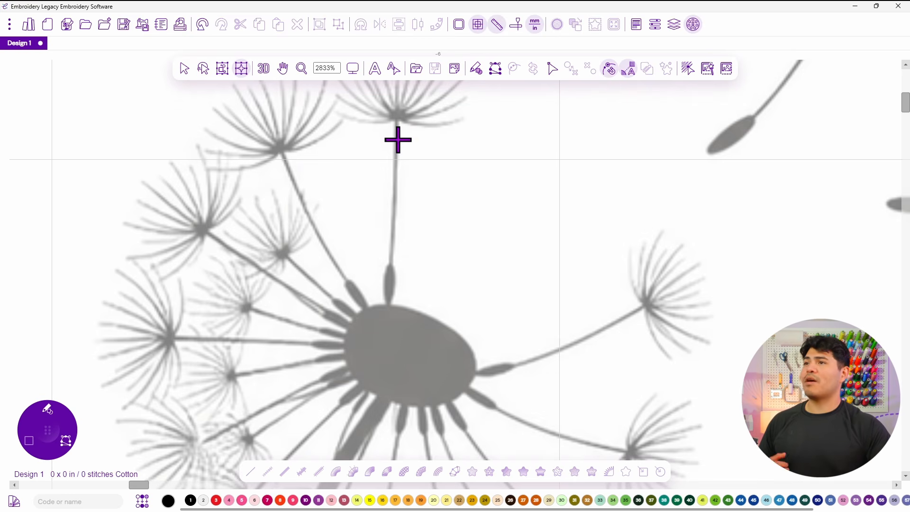
pyautogui.moveTo(388, 141)
pyautogui.mouseDown()
pyautogui.moveTo(401, 141)
pyautogui.moveTo(398, 155)
pyautogui.mouseUp()
# Switch the units back to millimetres and measure the seed stem's width again.
pyautogui.click(535, 24)
pyautogui.moveTo(375, 285); pyautogui.dragTo(395, 287)
pyautogui.scroll(1, 395, 287)
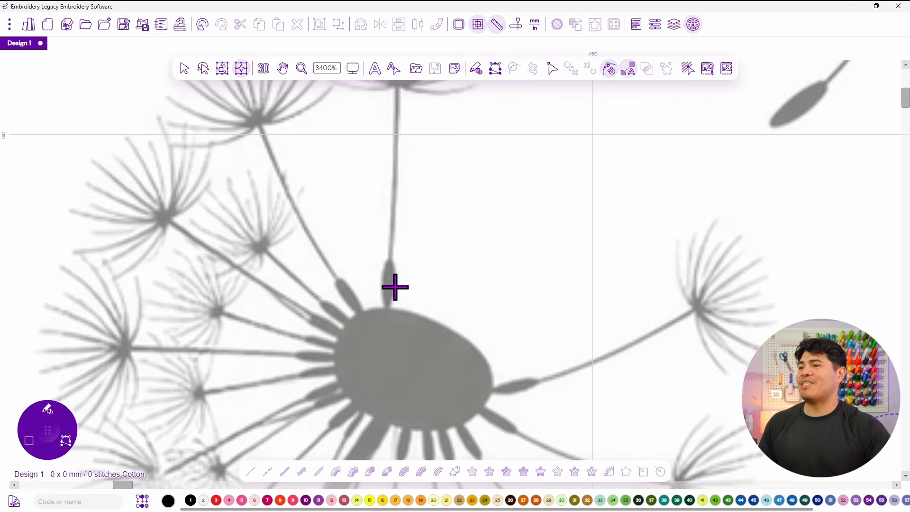
pyautogui.scroll(-7, 395, 287)
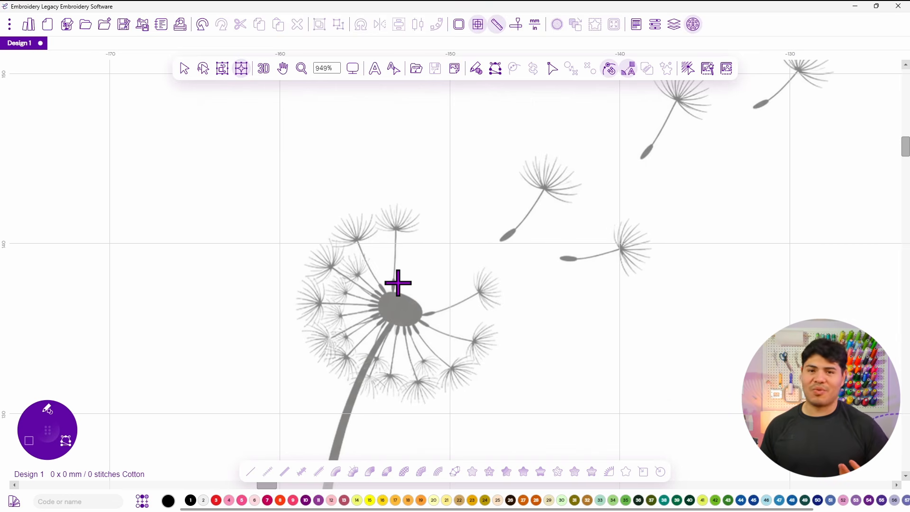
# Move the digitizing wheel beside the dandelion and choose the manual running stitch tool.
pyautogui.moveTo(55, 426); pyautogui.dragTo(242, 229)
pyautogui.moveTo(243, 217)
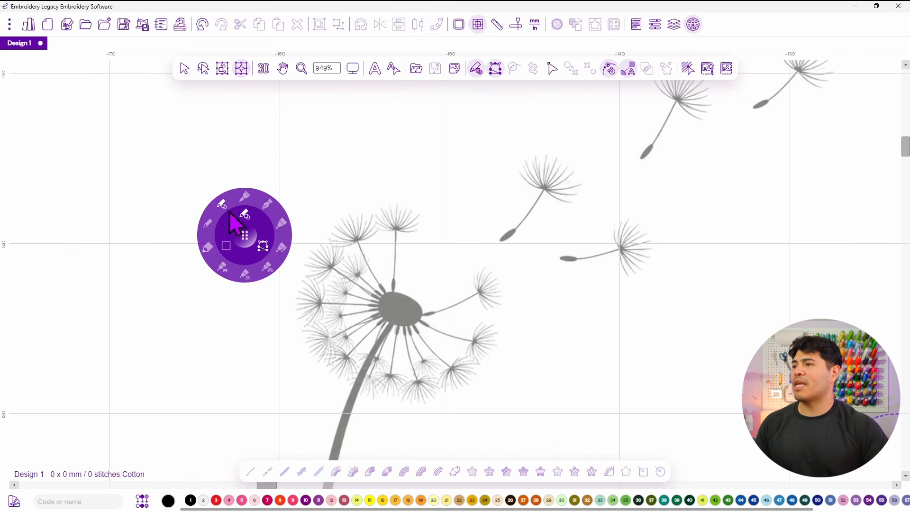
pyautogui.click(208, 227)
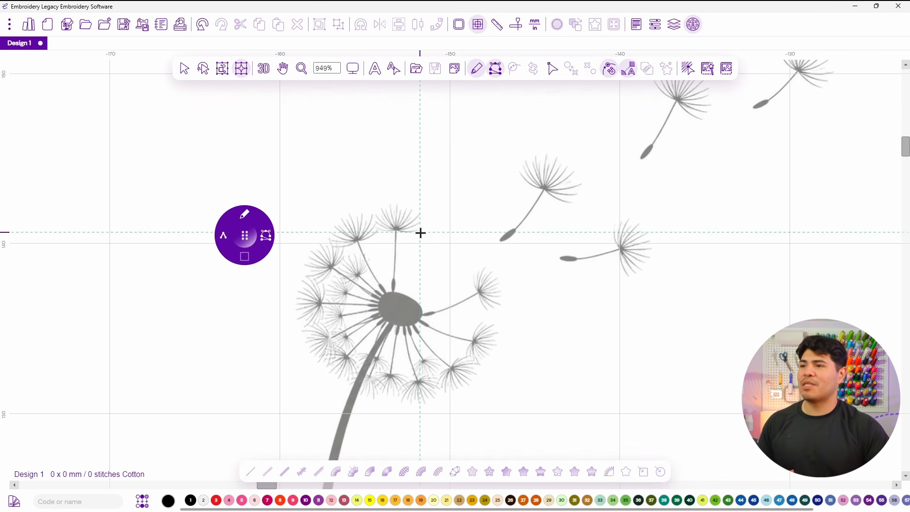
# Pick Brother 800 Red as the thread colour and reposition the digitizing wheel.
pyautogui.click(400, 310)
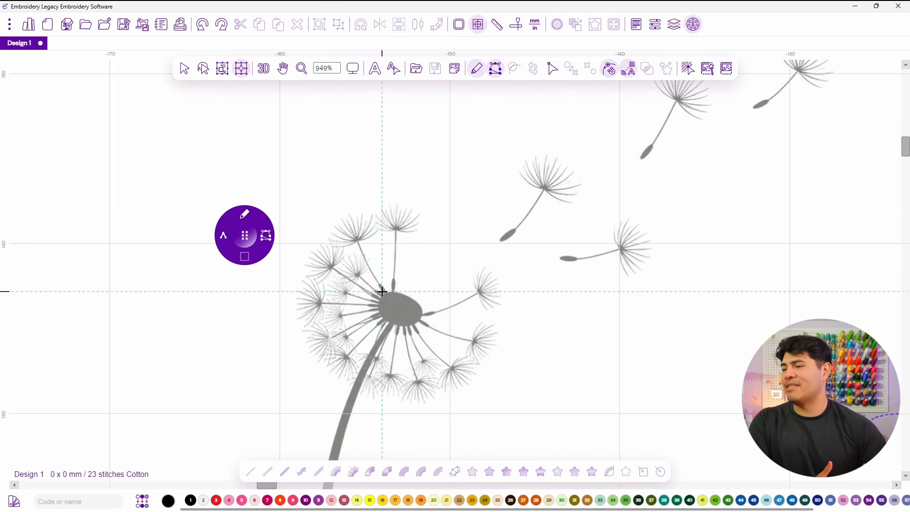
pyautogui.click(216, 500)
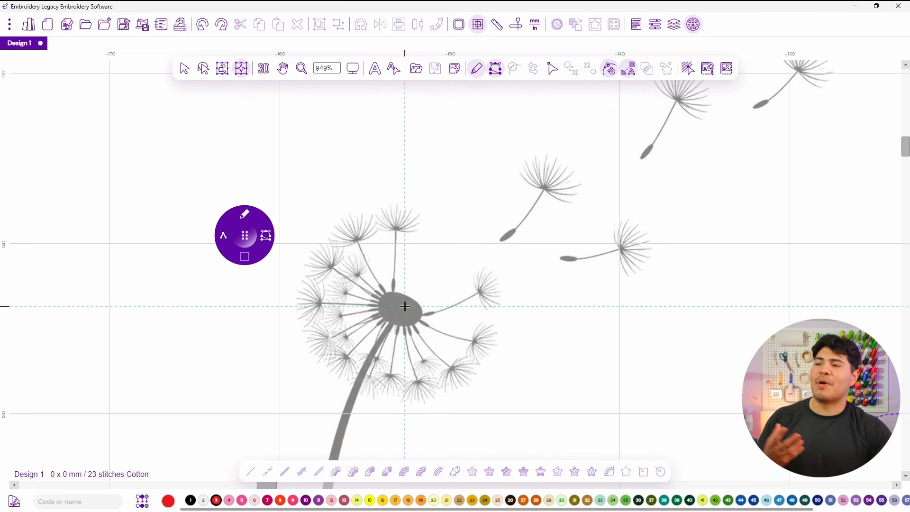
pyautogui.scroll(3, 393, 304)
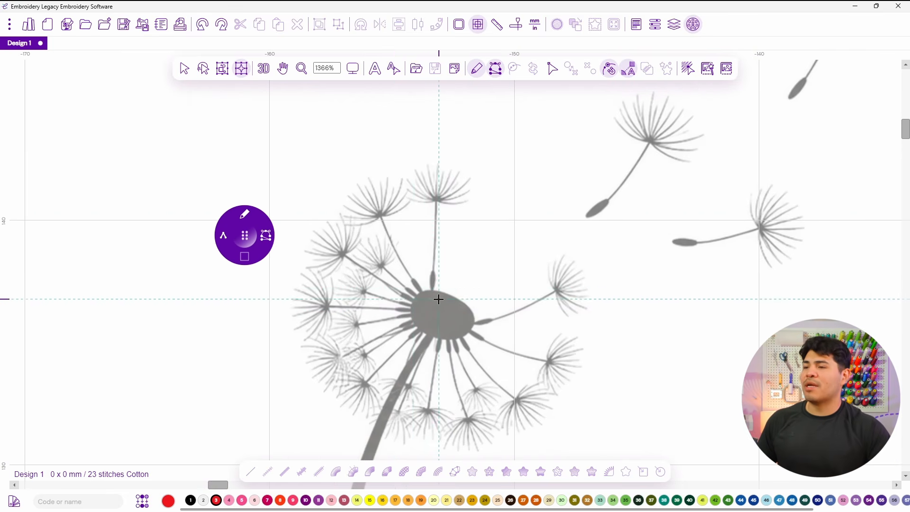
pyautogui.moveTo(244, 235); pyautogui.dragTo(289, 279)
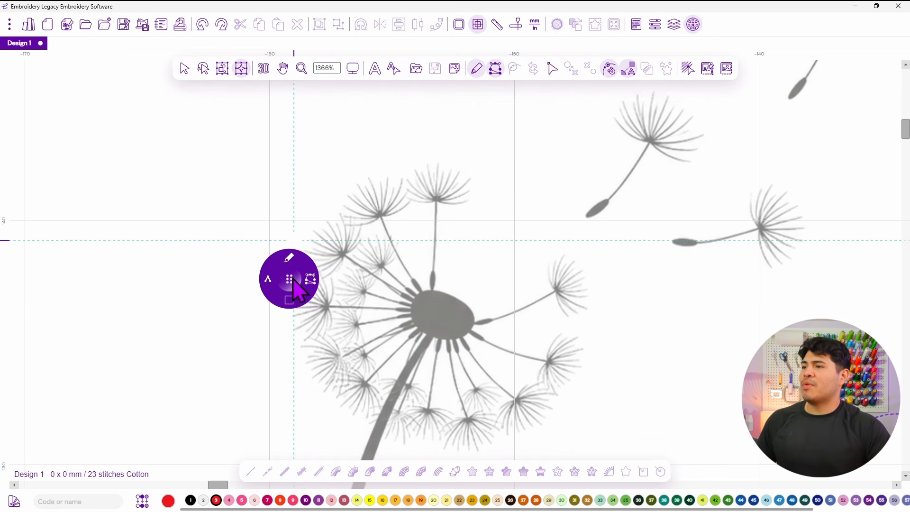
# Digitize one seed with running stitches from the flower centre up the stem to its tuft.
pyautogui.click(437, 314)
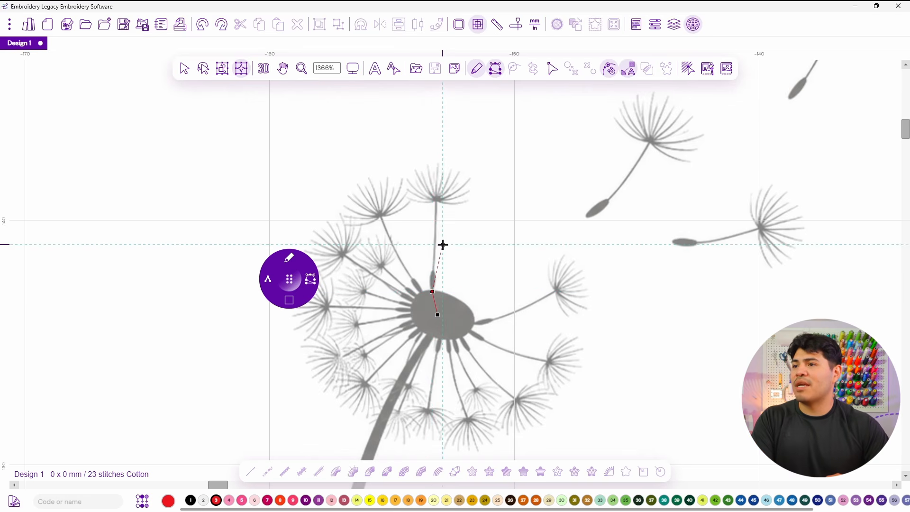
pyautogui.click(436, 200)
pyautogui.click(452, 203)
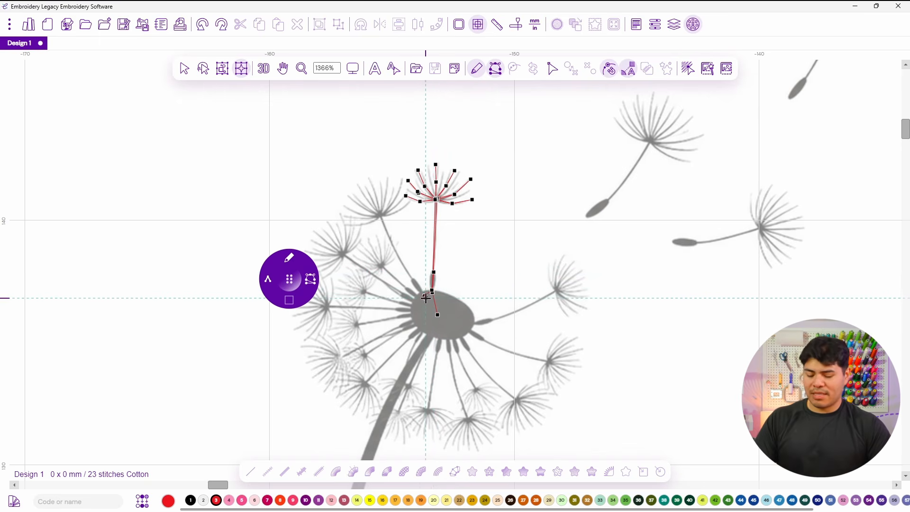
pyautogui.press('Return')
# Preview the stitched seed in 3D and switch to the selection tool.
pyautogui.scroll(3, 426, 270)
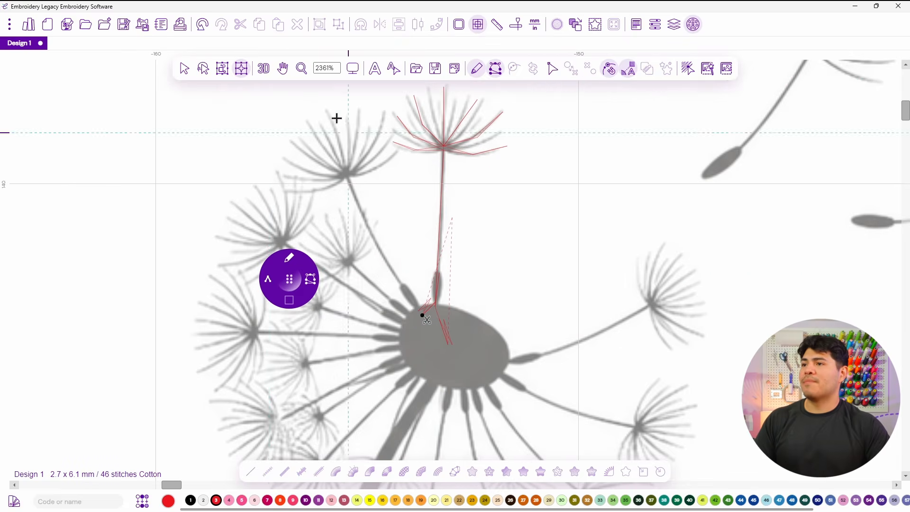
pyautogui.click(264, 68)
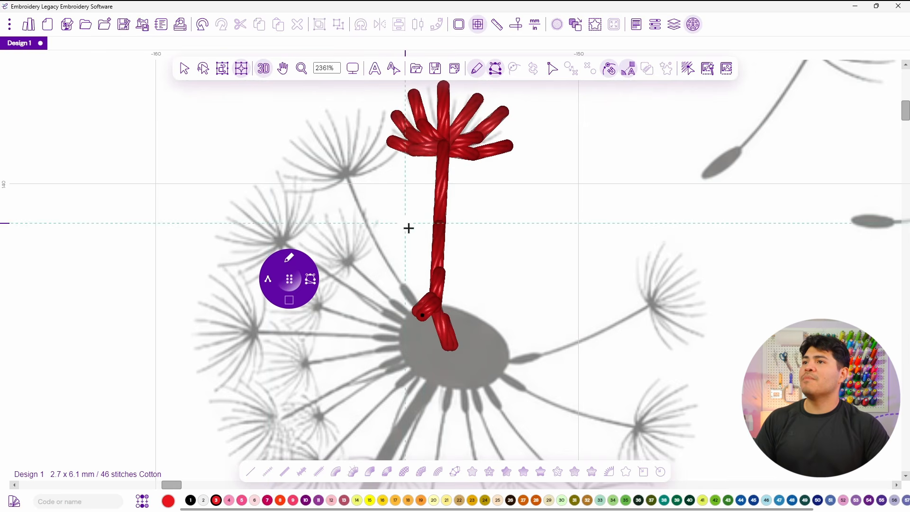
pyautogui.click(184, 69)
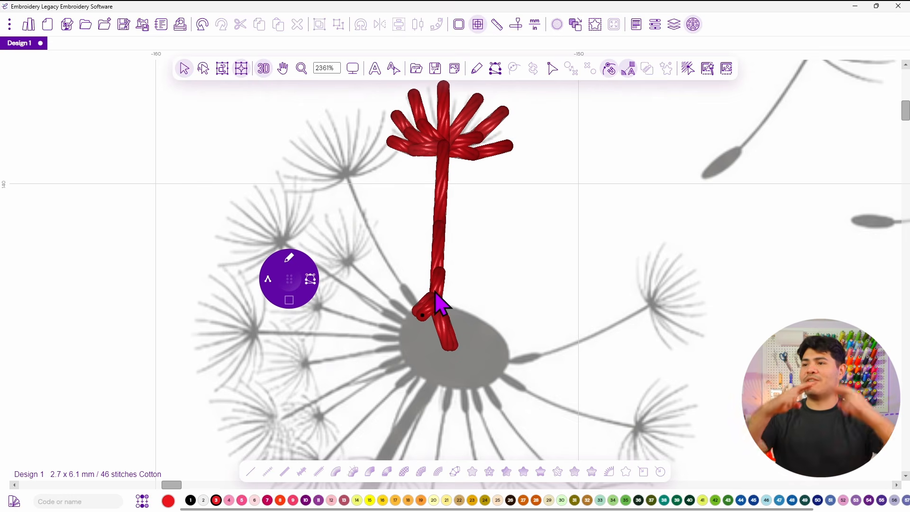
# Move the digitizing wheel aside and turn the 3D preview off.
pyautogui.click(289, 278)
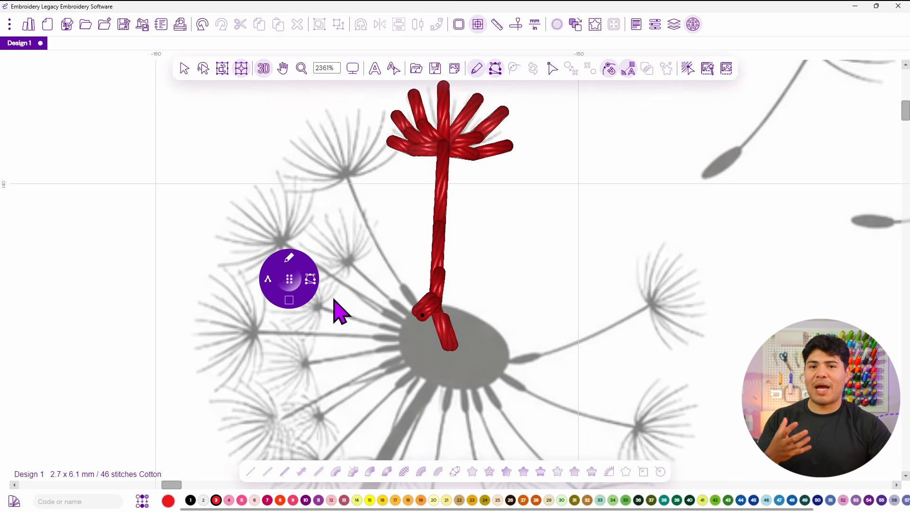
pyautogui.moveTo(288, 279); pyautogui.dragTo(170, 275)
pyautogui.scroll(-2, 301, 278)
pyautogui.moveTo(300, 277); pyautogui.dragTo(430, 296)
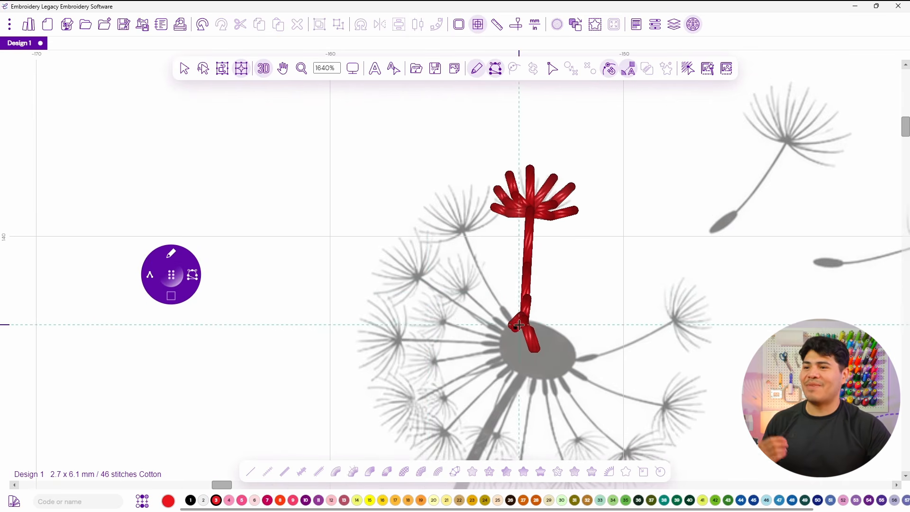
pyautogui.click(264, 67)
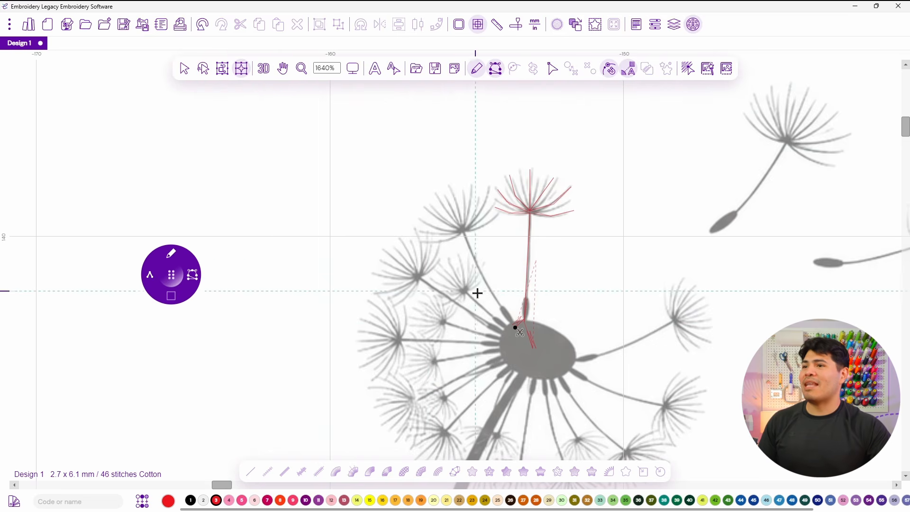
pyautogui.scroll(1, 516, 314)
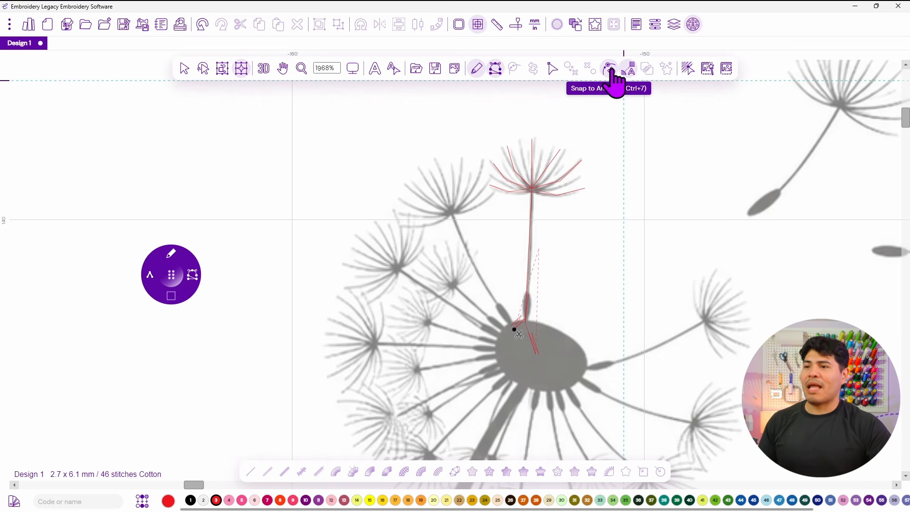
# Open the Sequence View and expand the Brother 800 Red thread to see its run path.
pyautogui.click(673, 24)
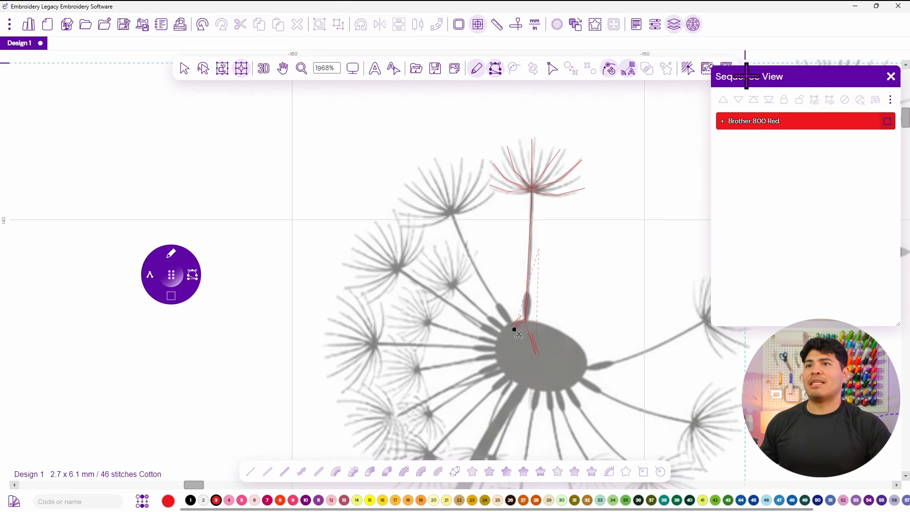
pyautogui.click(721, 121)
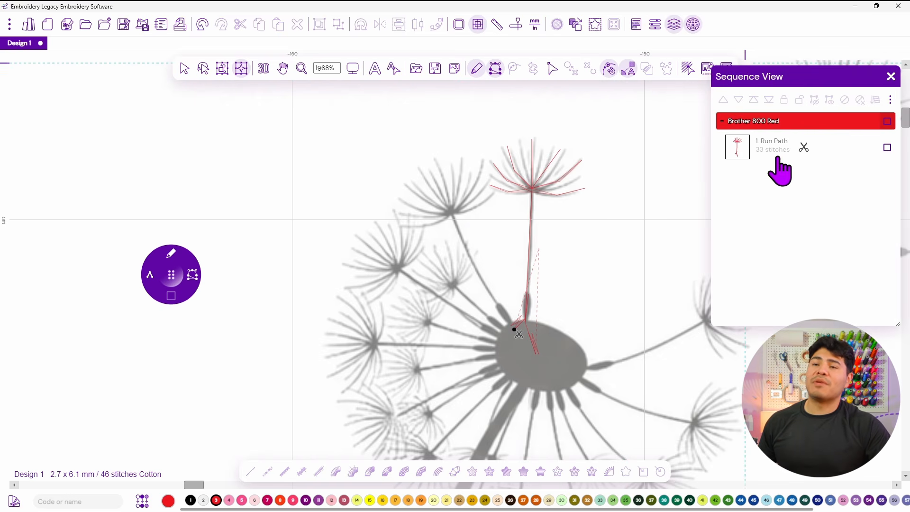
pyautogui.click(795, 162)
pyautogui.click(677, 171)
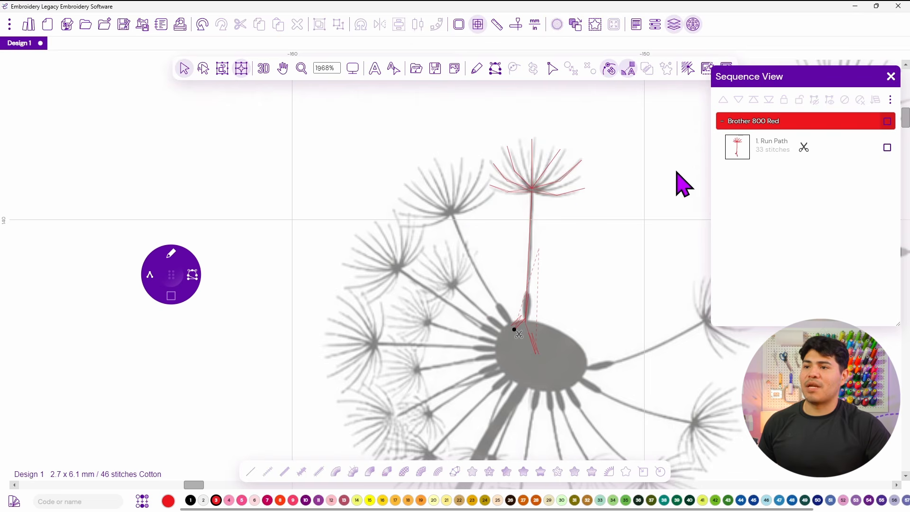
pyautogui.click(174, 266)
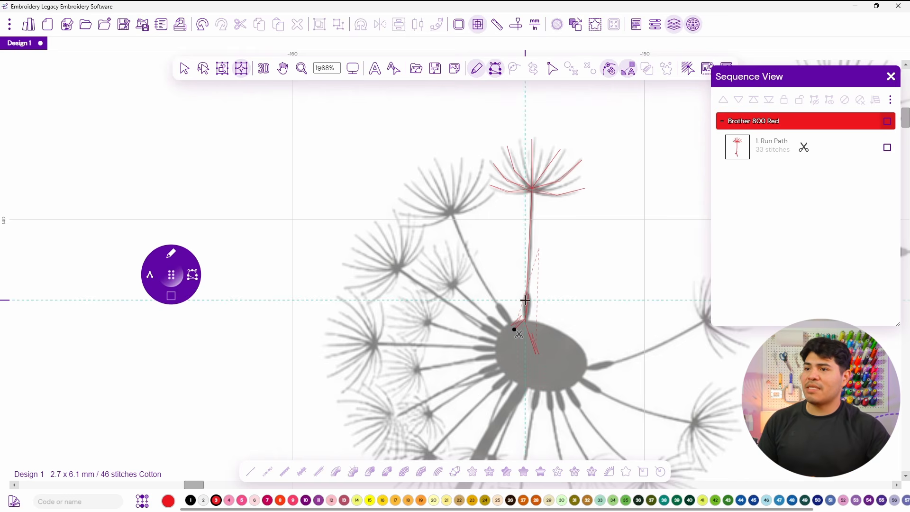
# Extend the running stitch from the flower centre up a second seed's stem to its tuft.
pyautogui.scroll(2, 546, 359)
pyautogui.scroll(2, 479, 310)
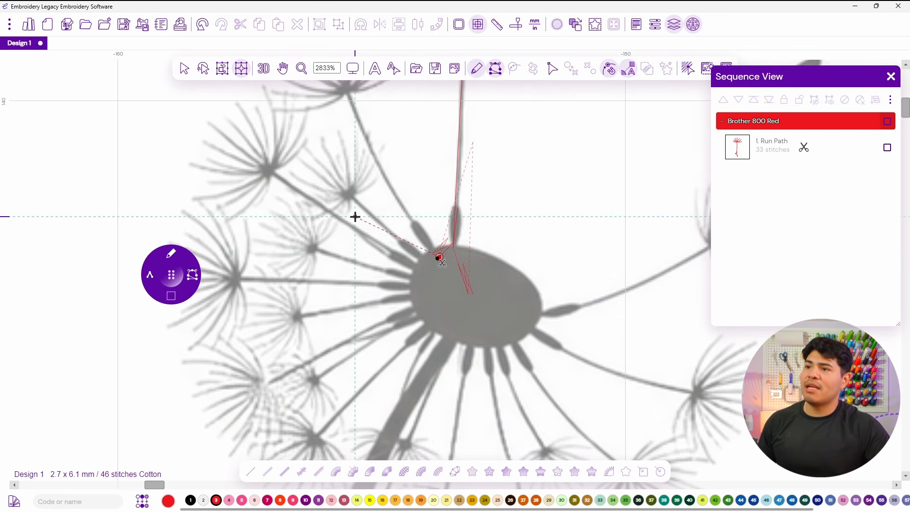
pyautogui.moveTo(400, 209); pyautogui.dragTo(454, 290)
pyautogui.click(459, 293)
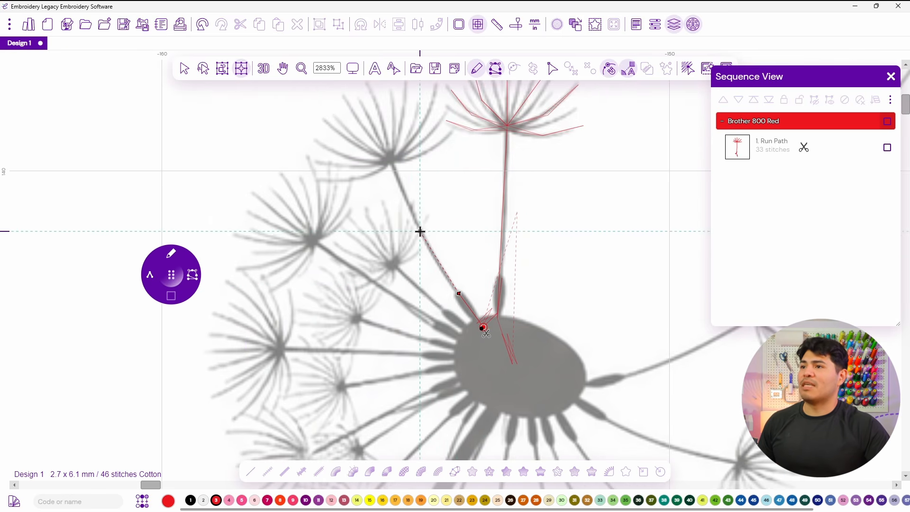
pyautogui.click(420, 230)
pyautogui.click(393, 160)
pyautogui.moveTo(421, 149); pyautogui.dragTo(504, 235)
pyautogui.click(513, 237)
pyautogui.click(511, 239)
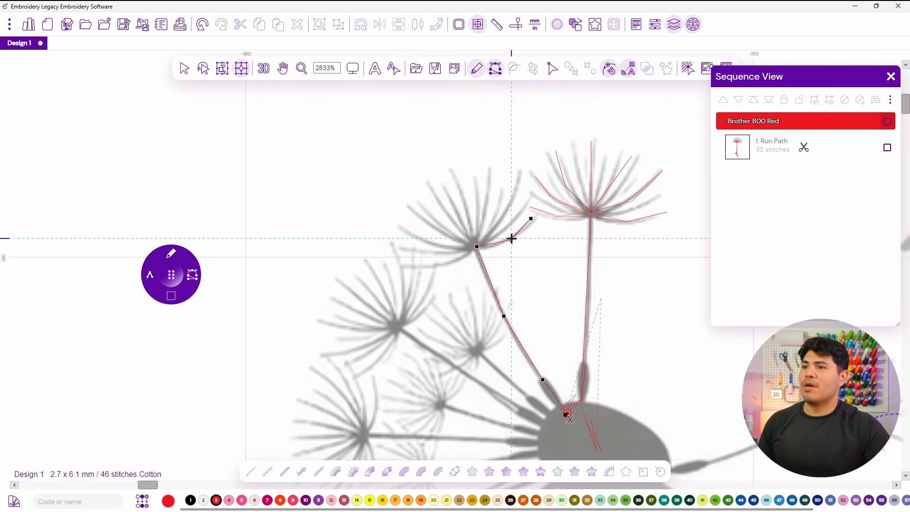
# Stitch the second seed's tuft filaments, going out and back along each from its tip.
pyautogui.click(500, 218)
pyautogui.click(515, 182)
pyautogui.click(500, 218)
pyautogui.click(477, 242)
pyautogui.click(480, 206)
pyautogui.click(482, 169)
pyautogui.click(480, 206)
pyautogui.click(475, 245)
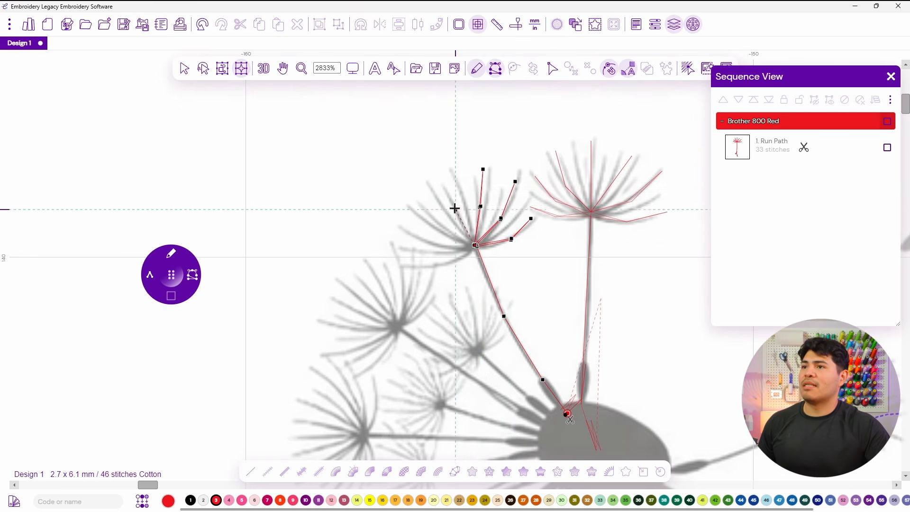
pyautogui.click(440, 176)
pyautogui.click(475, 245)
pyautogui.click(440, 228)
pyautogui.click(412, 201)
pyautogui.click(475, 245)
pyautogui.click(433, 244)
pyautogui.click(400, 233)
pyautogui.click(433, 244)
pyautogui.click(476, 245)
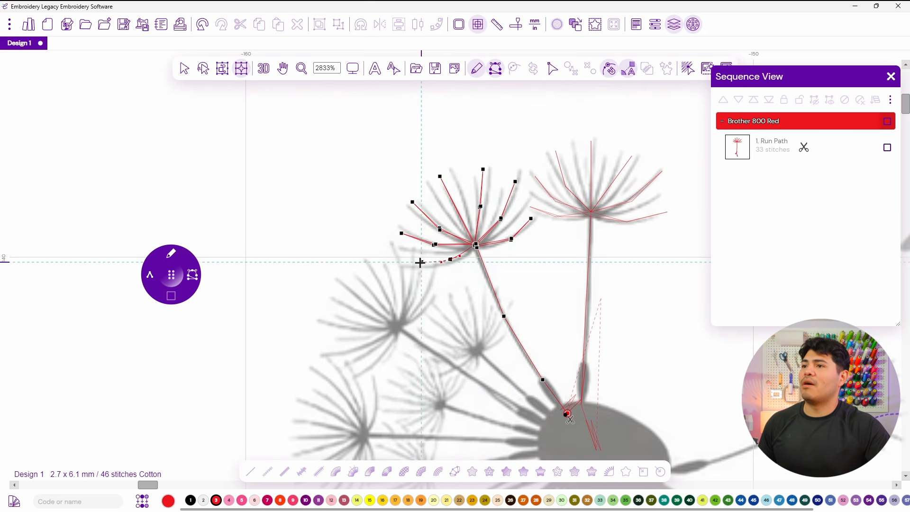
pyautogui.click(401, 263)
pyautogui.click(449, 258)
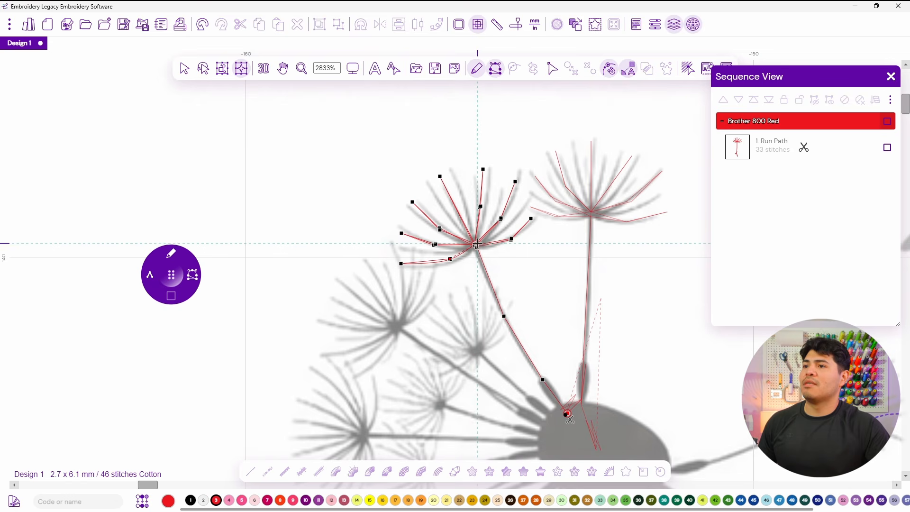
# Run stitches back down the second seed's stem to the centre, then up a third seed's stem to its tuft.
pyautogui.click(504, 315)
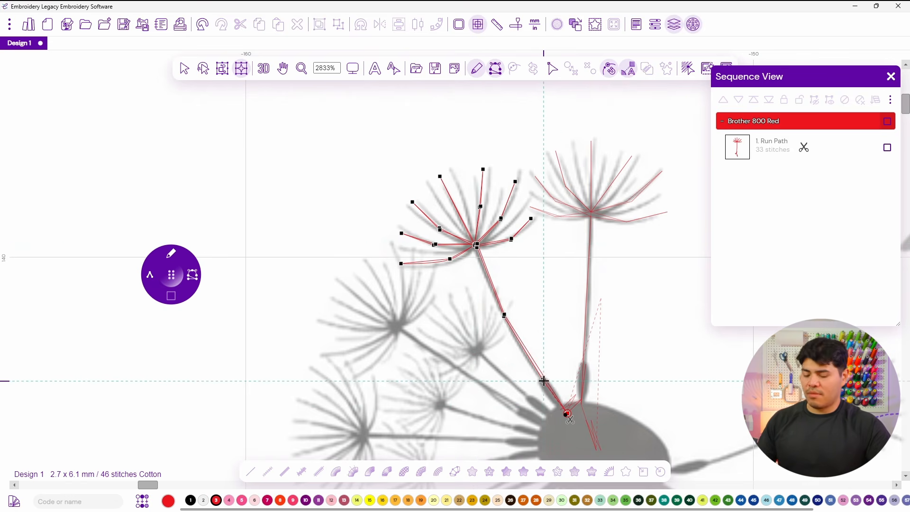
pyautogui.click(543, 380)
pyautogui.click(561, 408)
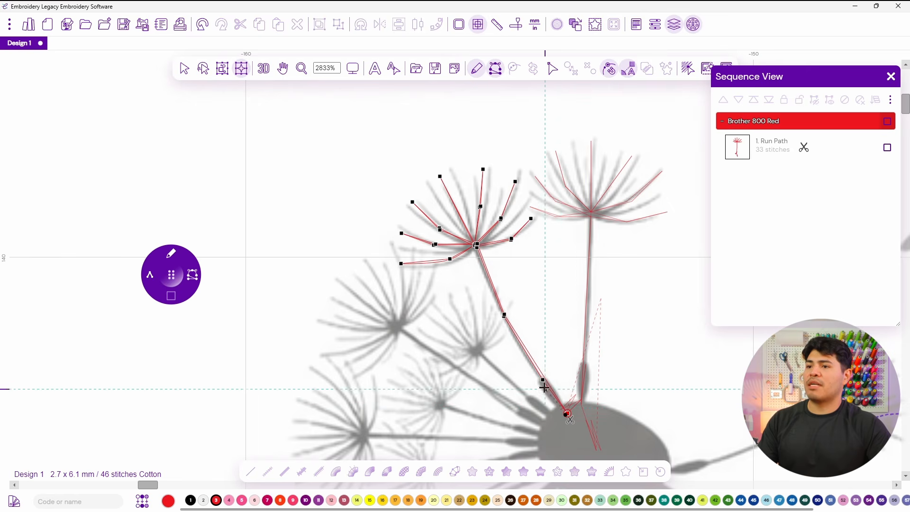
pyautogui.click(555, 424)
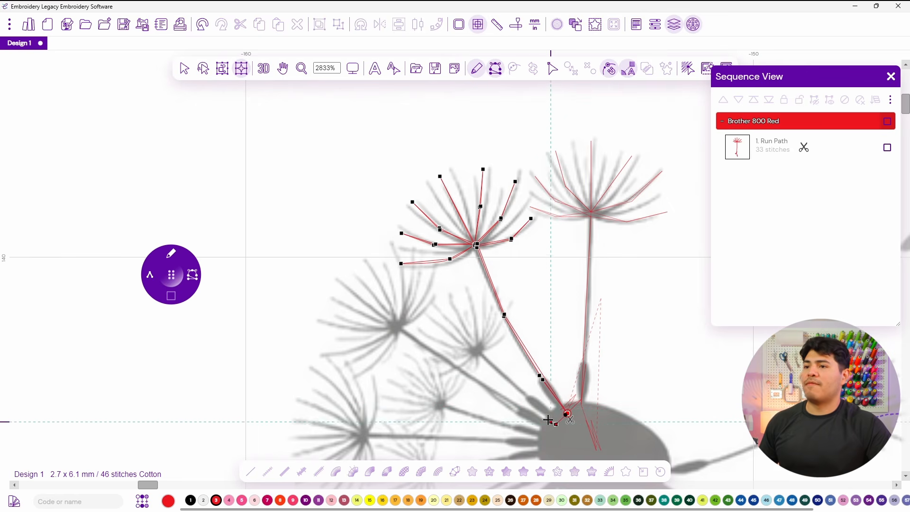
pyautogui.moveTo(499, 382); pyautogui.dragTo(475, 330)
pyautogui.scroll(-3, 474, 330)
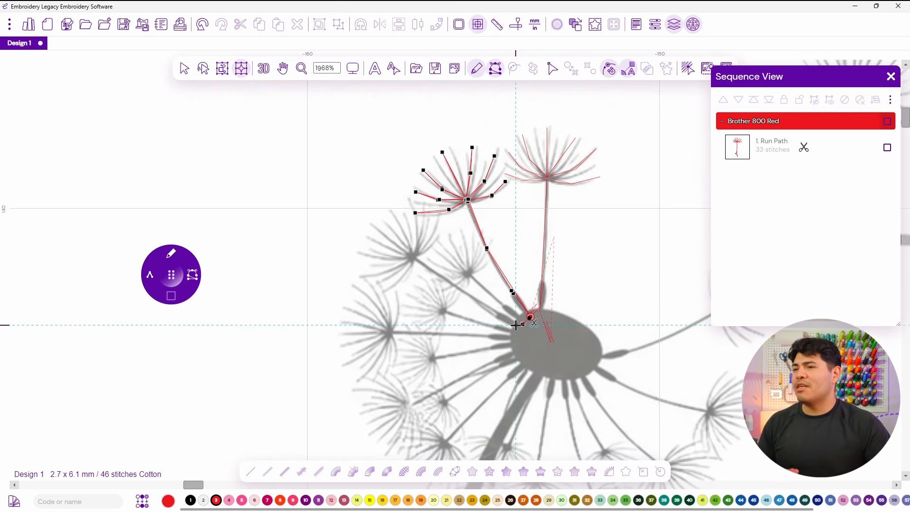
pyautogui.click(516, 325)
pyautogui.click(414, 260)
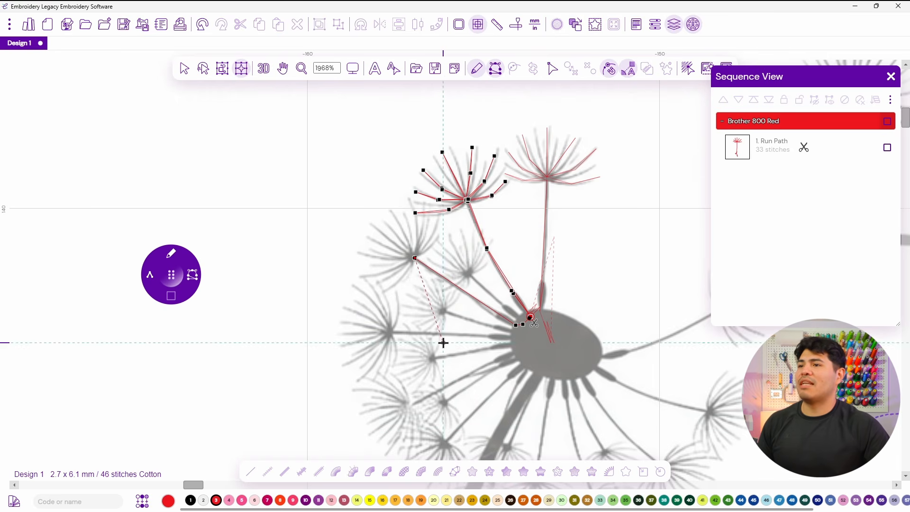
# Stitch the third seed's tuft filaments out and back, and finish the running-stitch path.
pyautogui.click(439, 226)
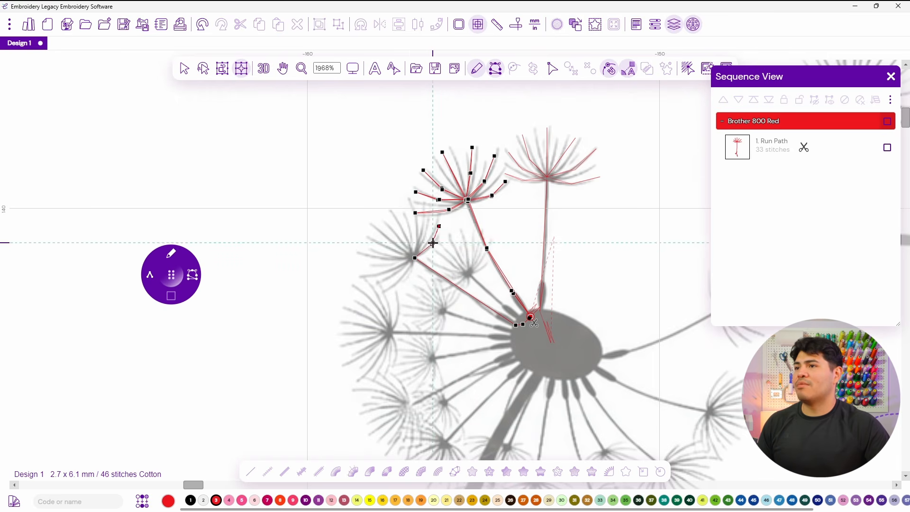
pyautogui.click(427, 216)
pyautogui.click(413, 257)
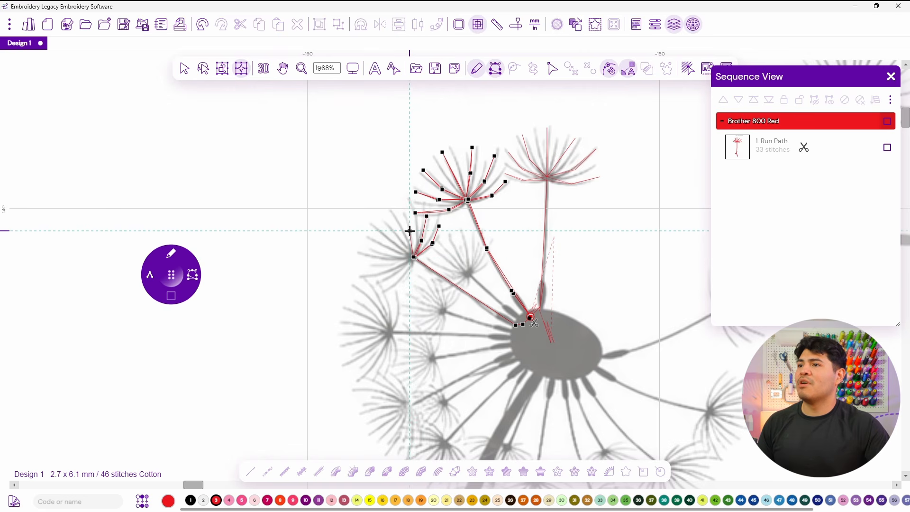
pyautogui.click(402, 208)
pyautogui.click(409, 230)
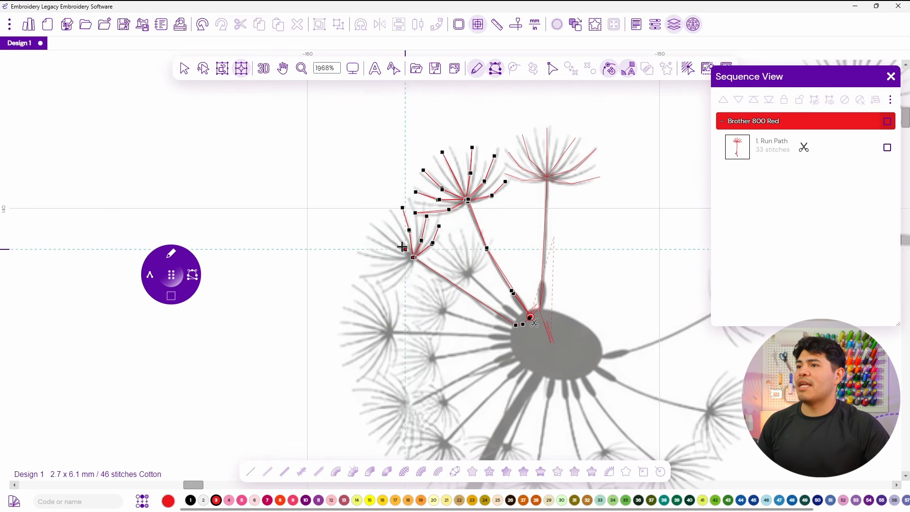
pyautogui.click(414, 256)
pyautogui.click(366, 259)
pyautogui.click(390, 261)
pyautogui.click(413, 257)
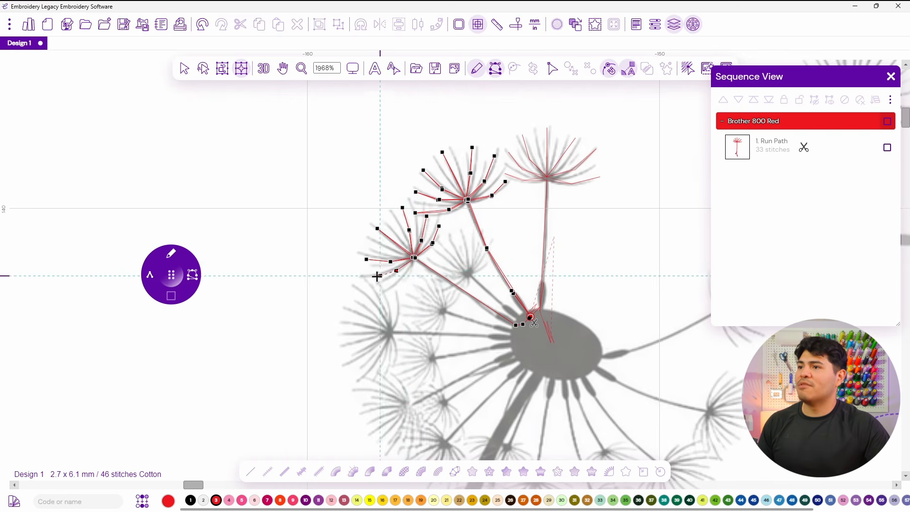
pyautogui.click(410, 276)
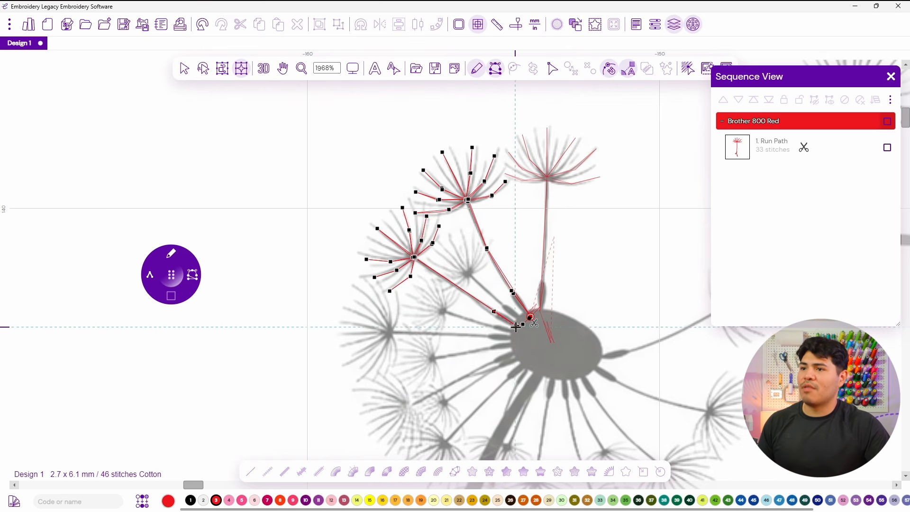
pyautogui.press('Return')
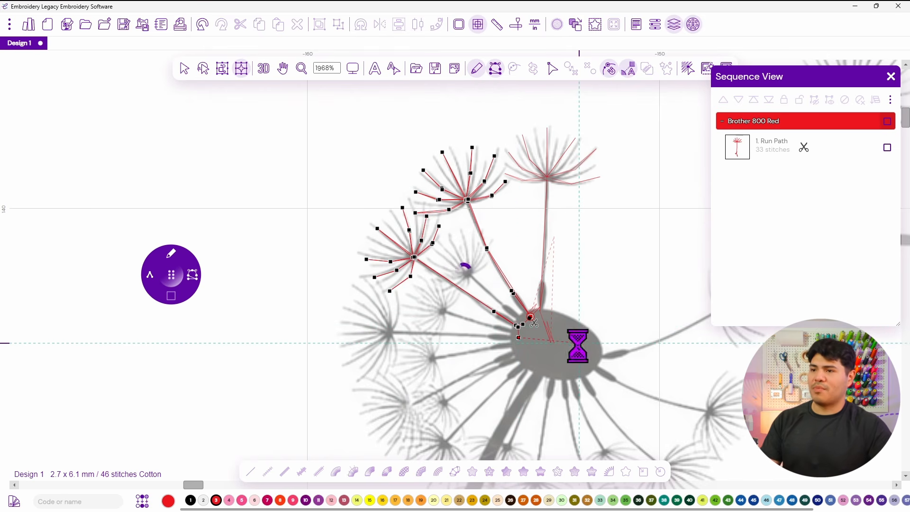
# Preview the stitched seeds in 3D, then turn the 3D preview off.
pyautogui.click(263, 69)
pyautogui.moveTo(350, 161); pyautogui.dragTo(293, 176)
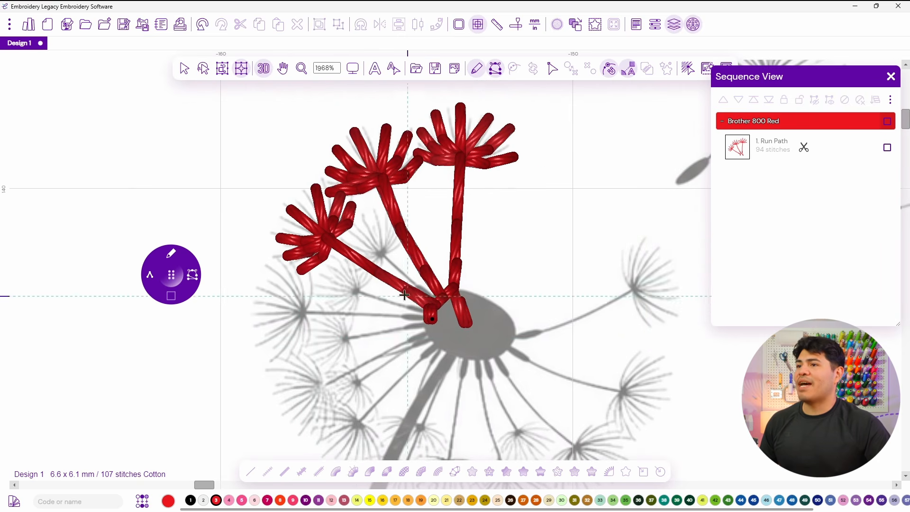
pyautogui.click(268, 70)
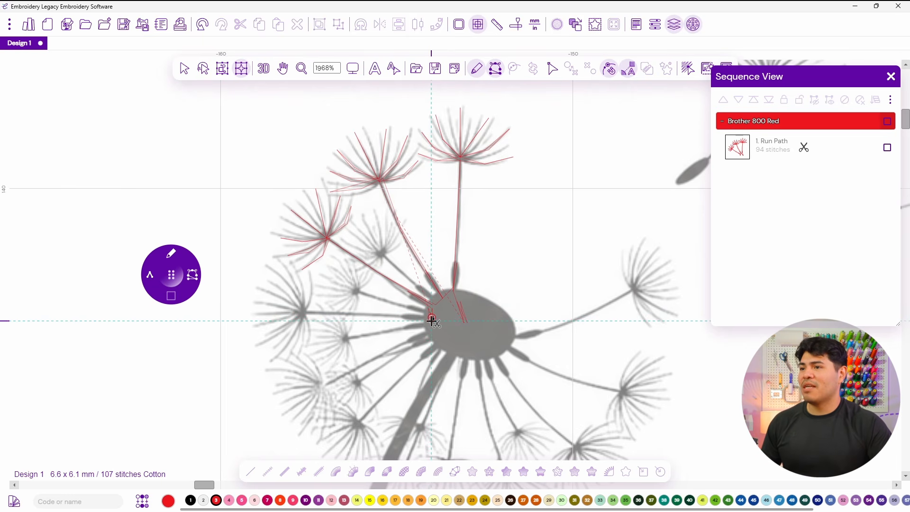
# Digitize a fourth seed on the left, running from the centre out to its tuft and stitching its filaments.
pyautogui.click(303, 313)
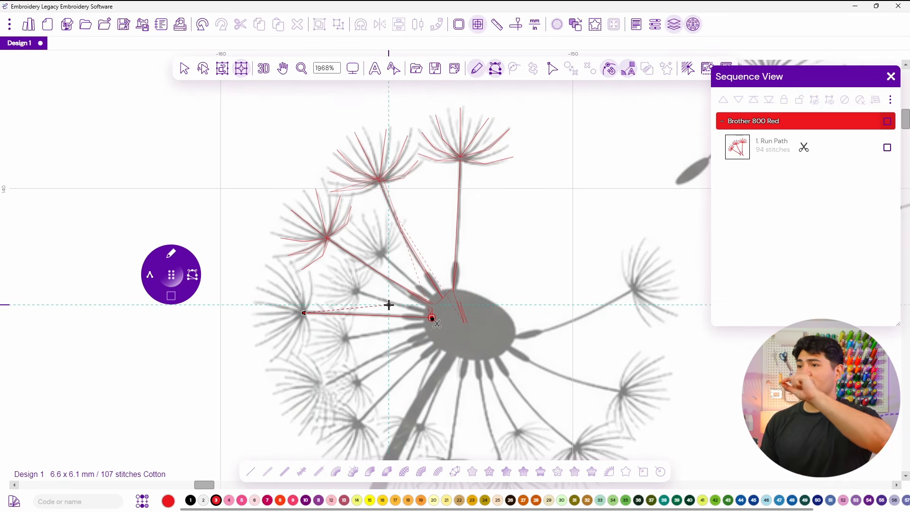
pyautogui.click(311, 271)
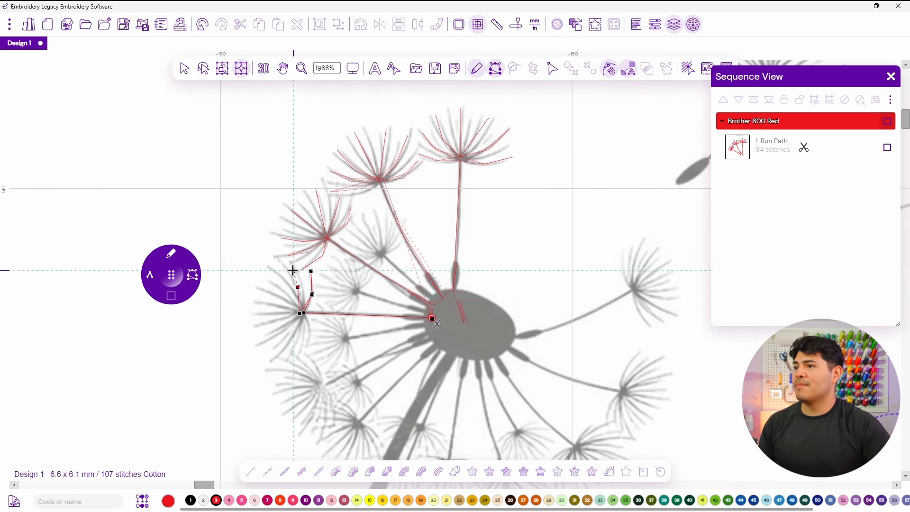
pyautogui.click(268, 282)
pyautogui.click(255, 312)
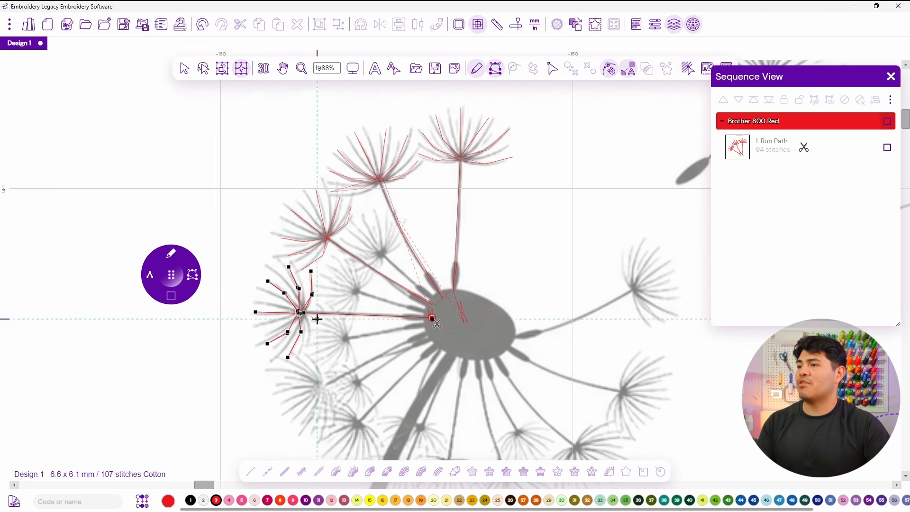
pyautogui.click(310, 332)
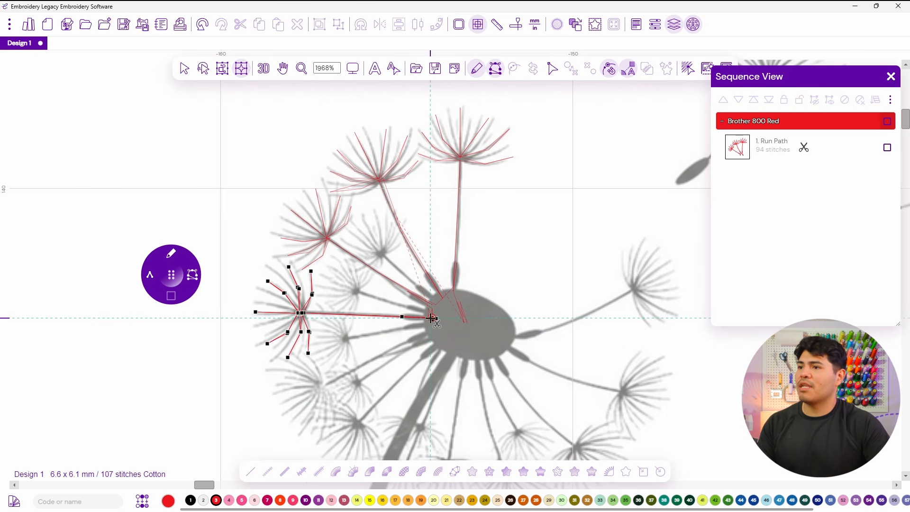
# Digitize a fifth seed below it, running from the centre to its tuft and stitching each filament out and back.
pyautogui.moveTo(366, 376); pyautogui.dragTo(457, 283)
pyautogui.click(395, 265)
pyautogui.click(406, 276)
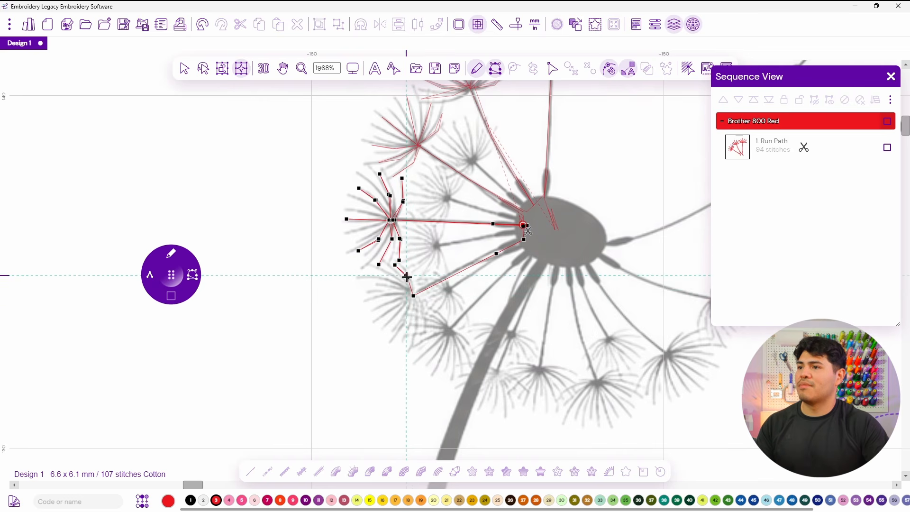
pyautogui.click(397, 283)
pyautogui.click(386, 288)
pyautogui.click(365, 286)
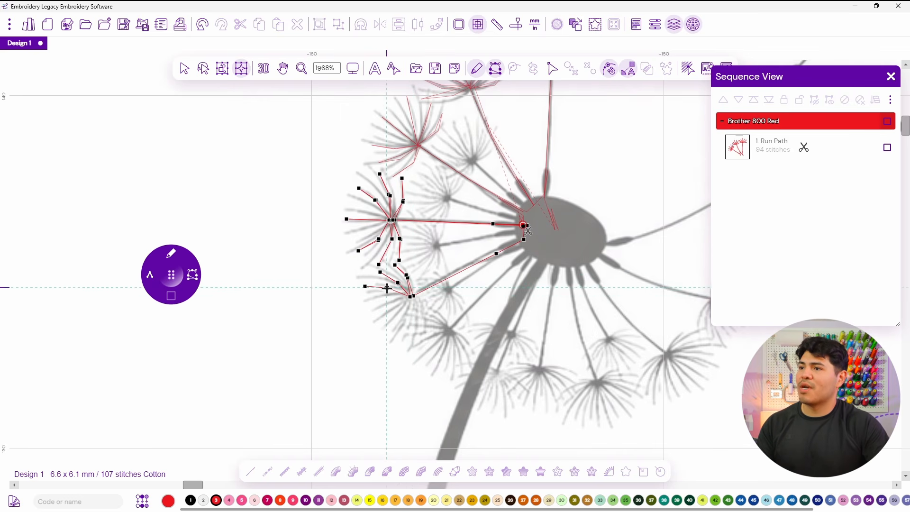
pyautogui.click(375, 314)
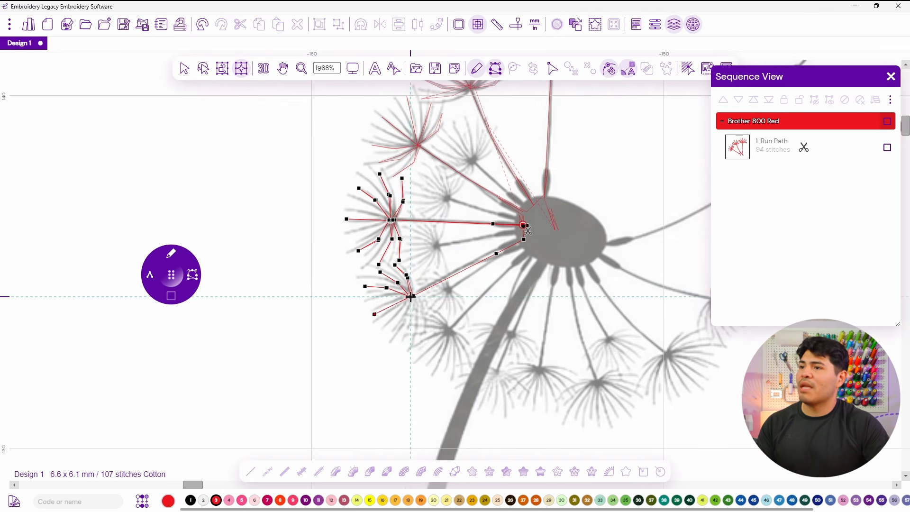
pyautogui.click(410, 317)
pyautogui.click(400, 342)
pyautogui.click(409, 317)
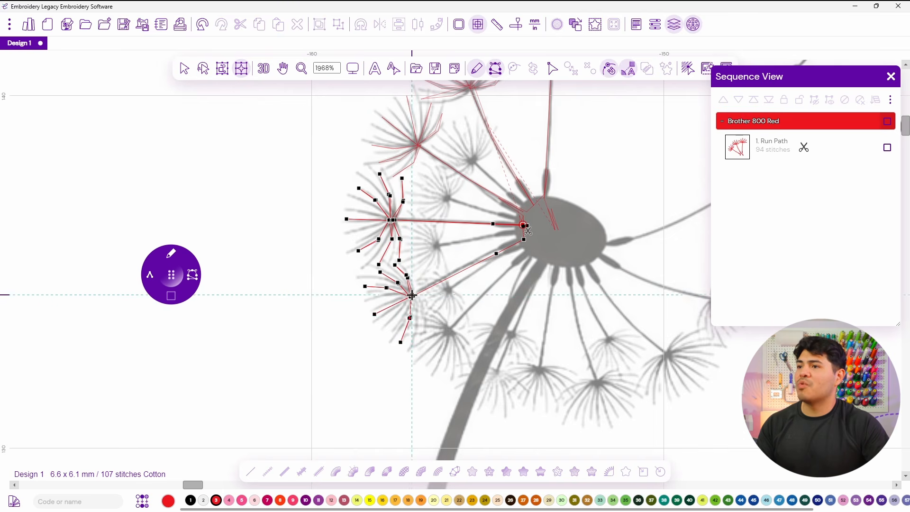
pyautogui.click(417, 341)
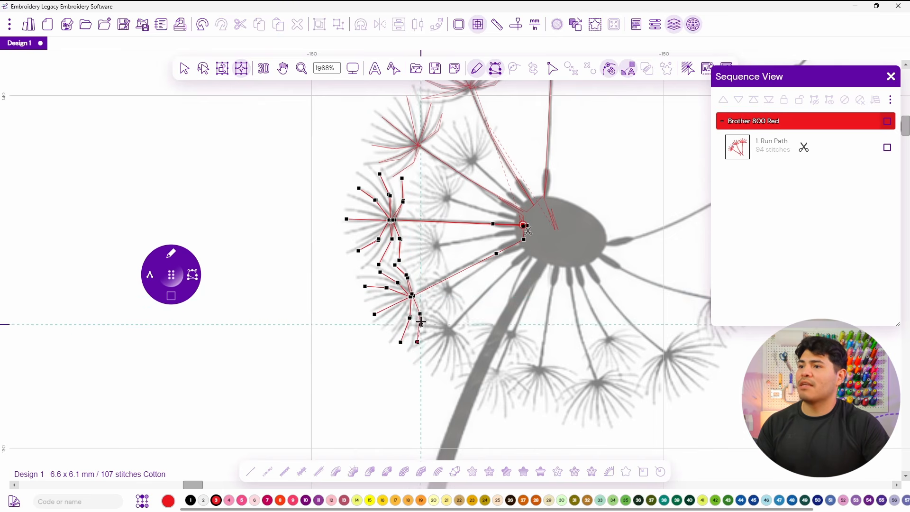
pyautogui.click(420, 313)
pyautogui.click(429, 311)
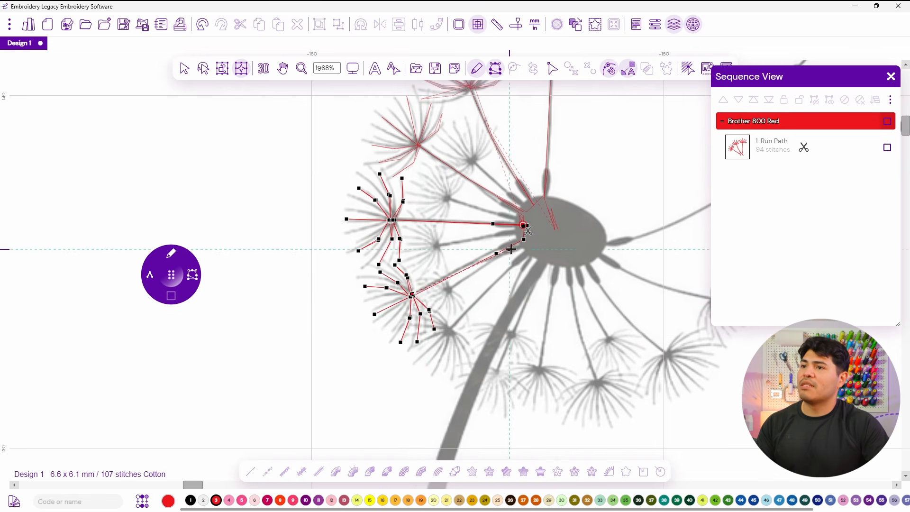
# Digitize a sixth seed running from the centre down-left to its tuft, stitching its filaments out and back.
pyautogui.click(534, 248)
pyautogui.click(514, 265)
pyautogui.click(453, 332)
pyautogui.click(466, 341)
pyautogui.click(471, 354)
pyautogui.click(459, 345)
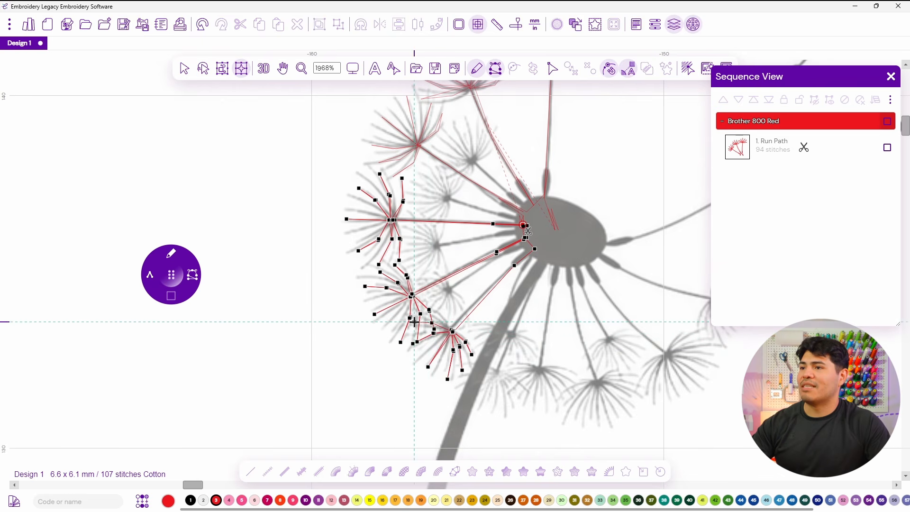
pyautogui.click(438, 315)
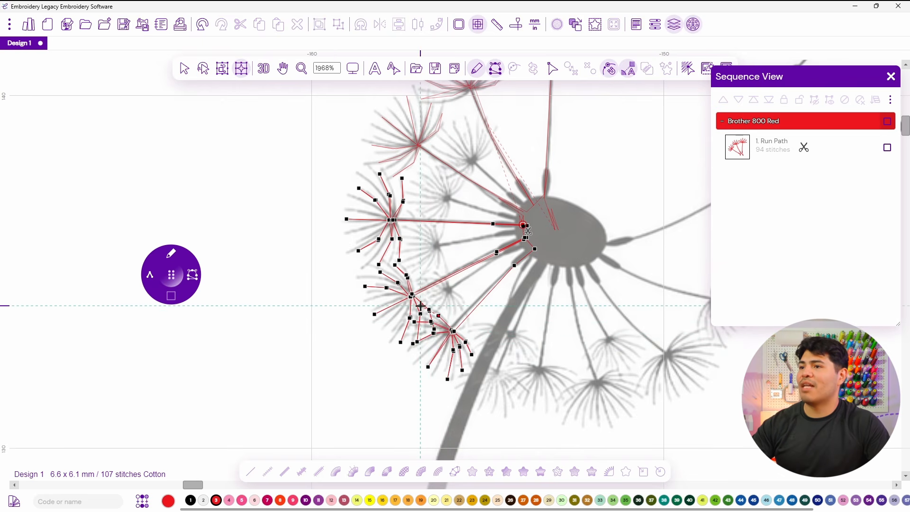
pyautogui.click(452, 330)
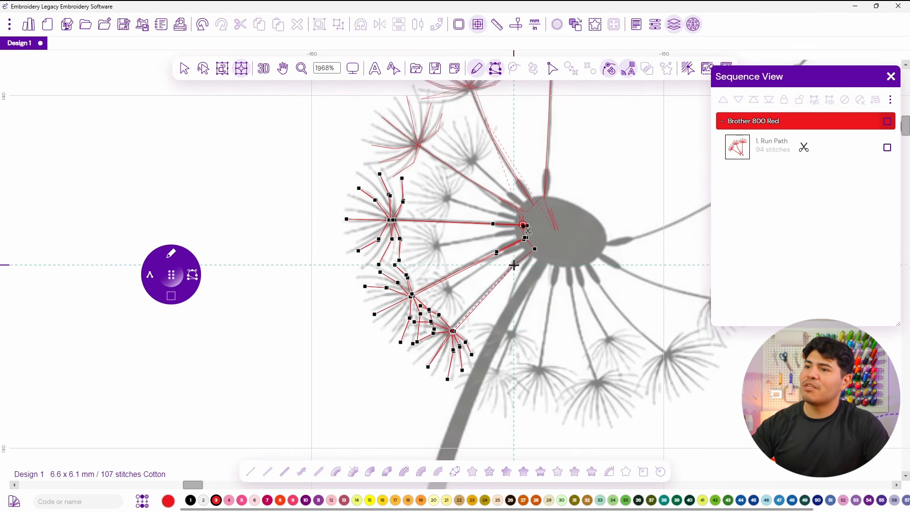
# Run back to the centre and digitize a seventh seed running down to its tuft below, stitching each filament.
pyautogui.click(534, 248)
pyautogui.click(514, 264)
pyautogui.click(547, 257)
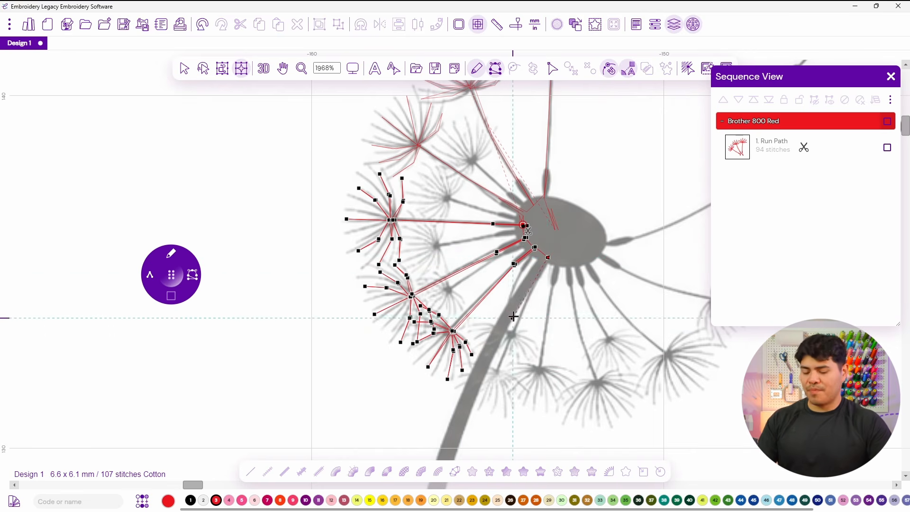
pyautogui.click(535, 269)
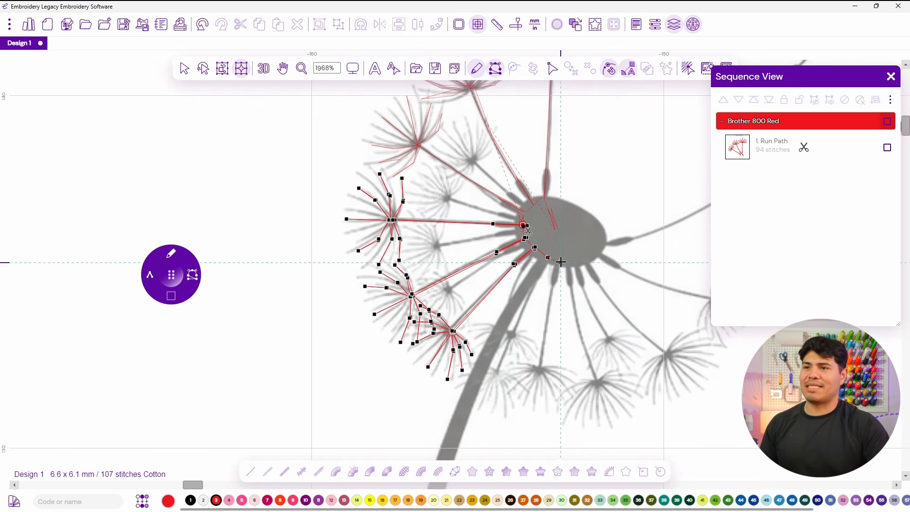
pyautogui.click(560, 259)
pyautogui.click(553, 281)
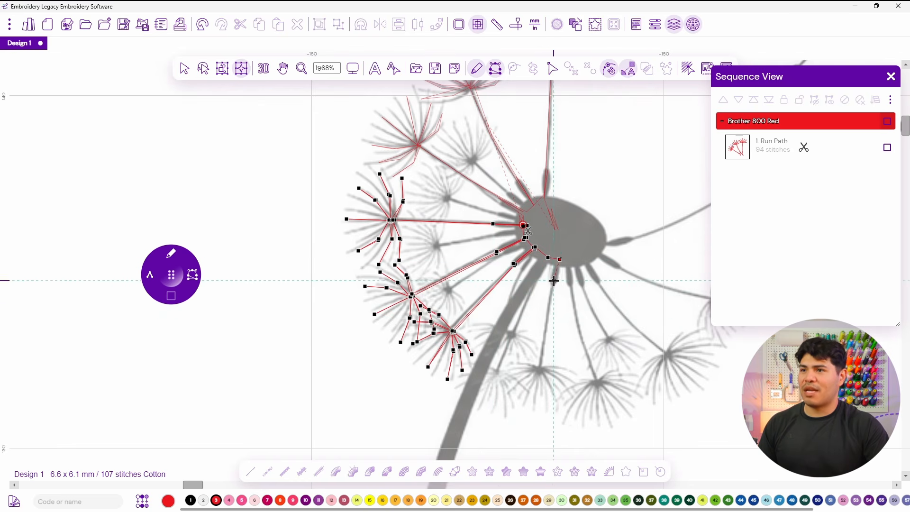
pyautogui.click(539, 367)
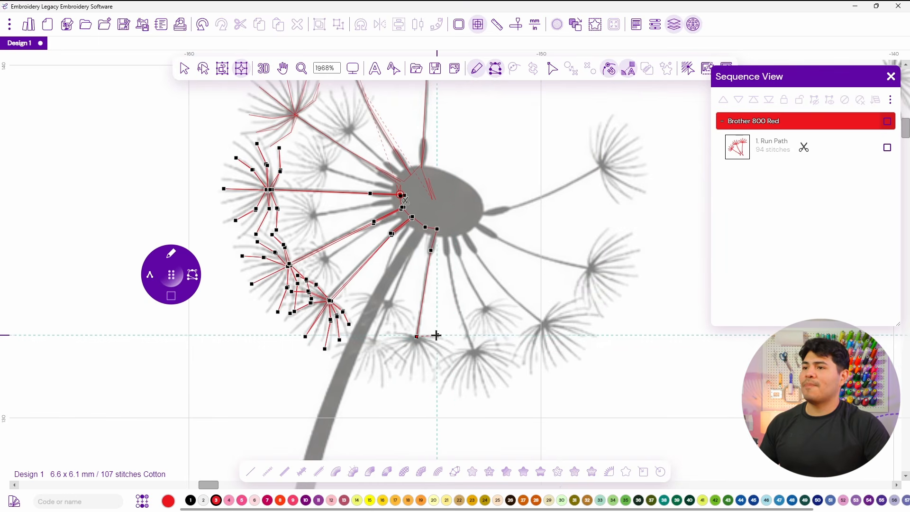
pyautogui.click(379, 336)
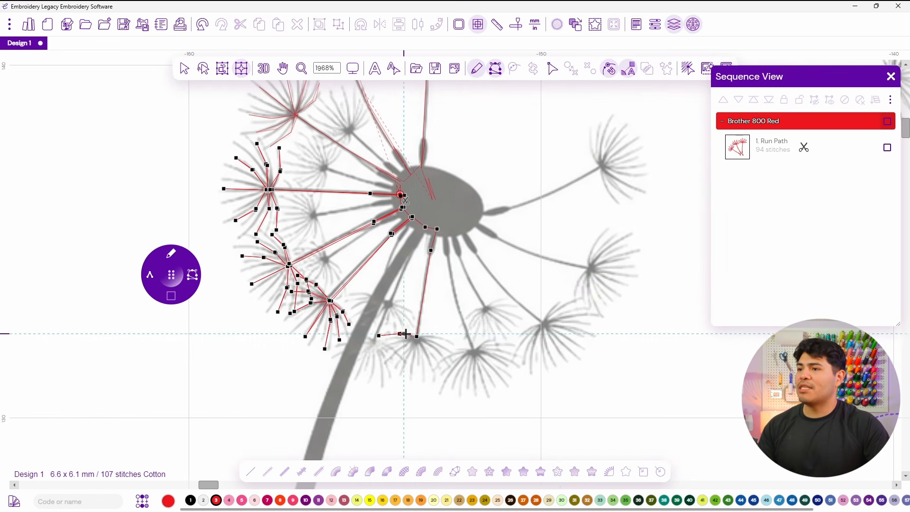
pyautogui.click(380, 351)
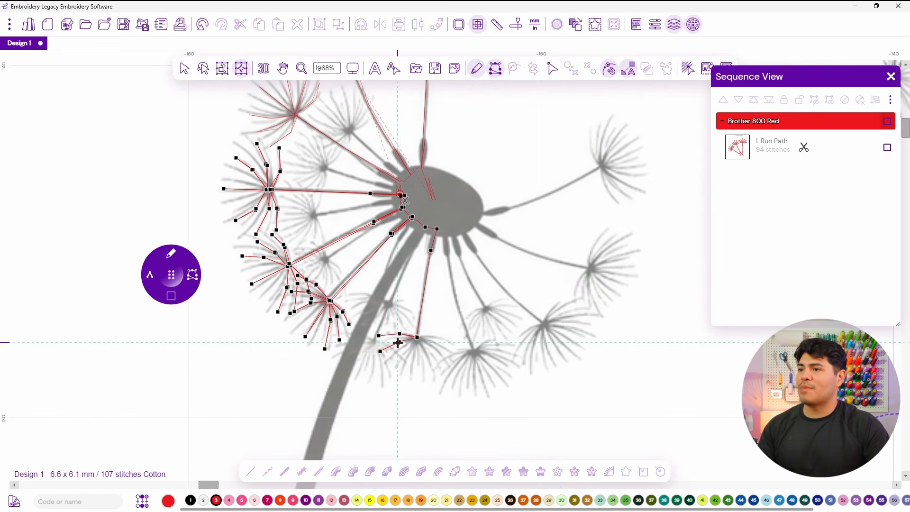
pyautogui.click(401, 352)
pyautogui.click(392, 368)
pyautogui.click(417, 380)
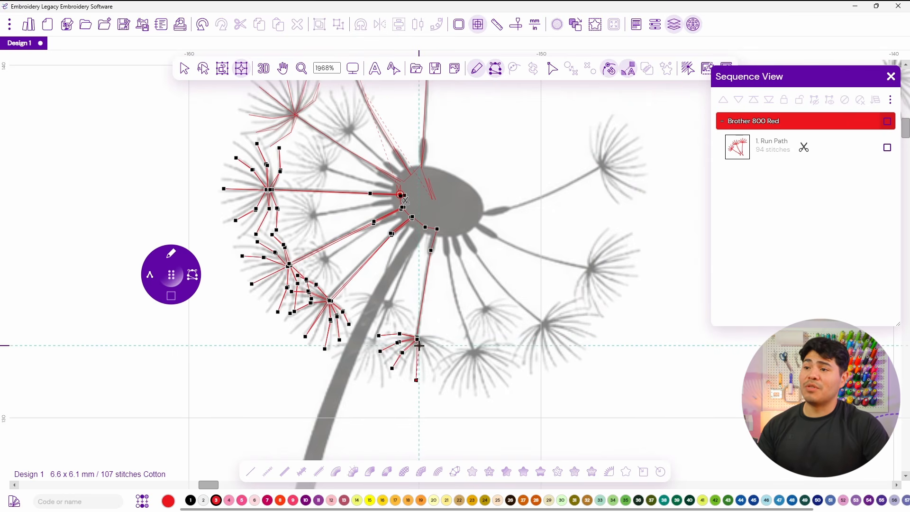
pyautogui.click(444, 363)
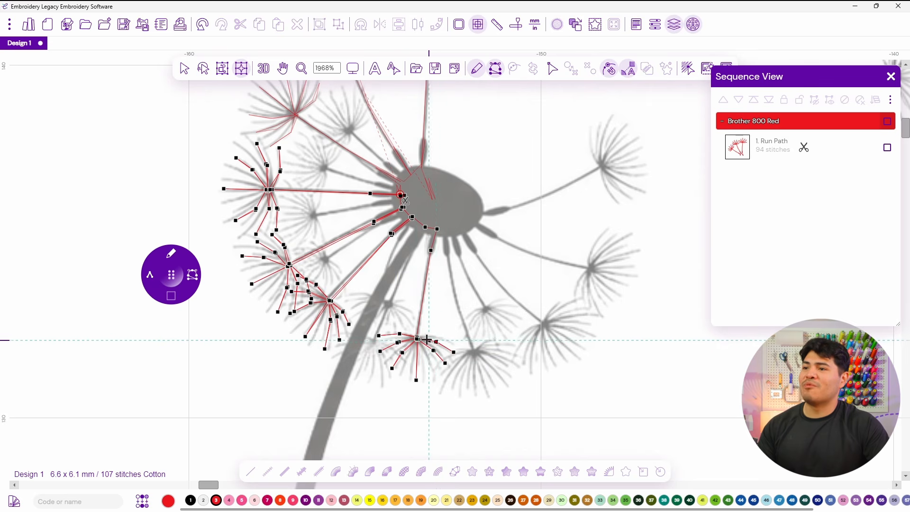
pyautogui.click(436, 335)
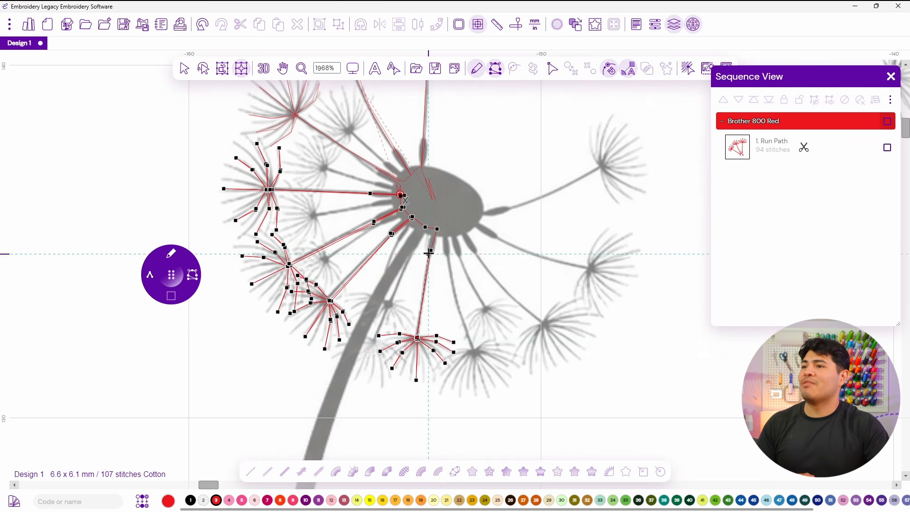
# Return to the centre and digitize an eighth seed down to its tuft on the lower right, stitching its filaments.
pyautogui.click(435, 229)
pyautogui.click(446, 229)
pyautogui.click(448, 253)
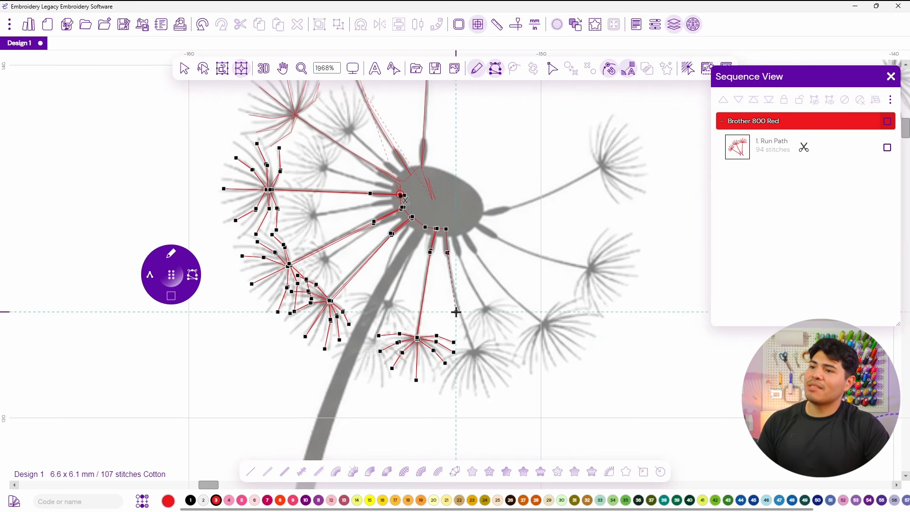
pyautogui.click(475, 350)
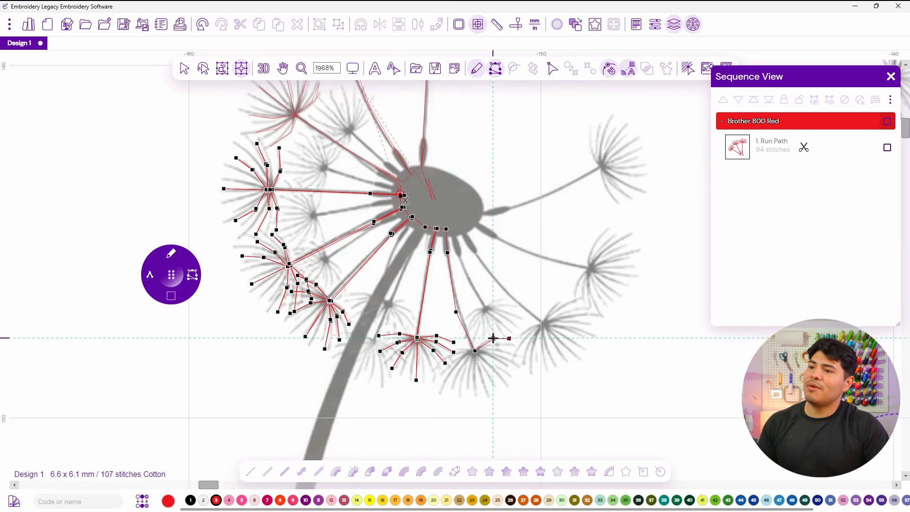
pyautogui.click(512, 352)
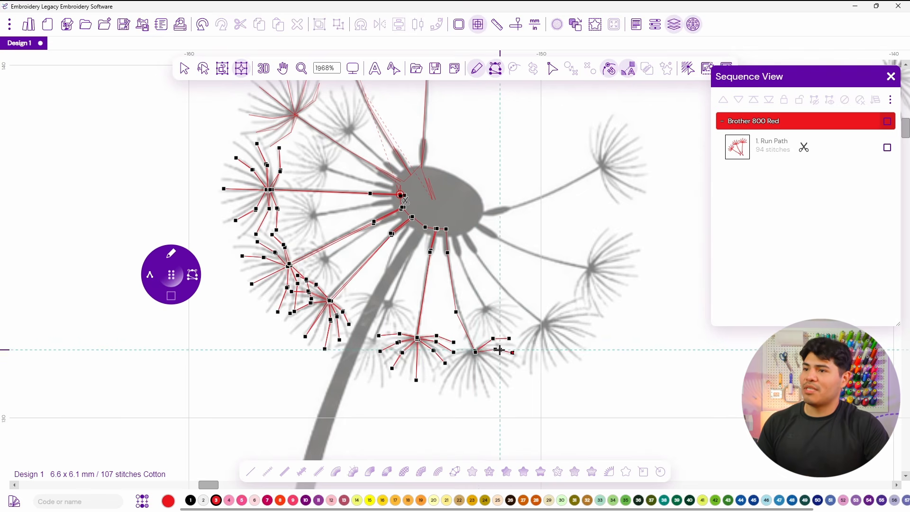
pyautogui.click(508, 372)
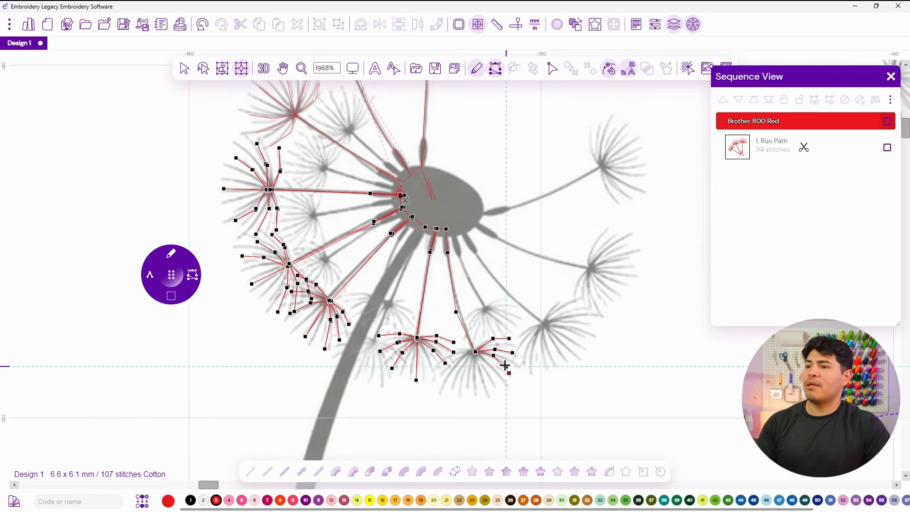
pyautogui.click(493, 386)
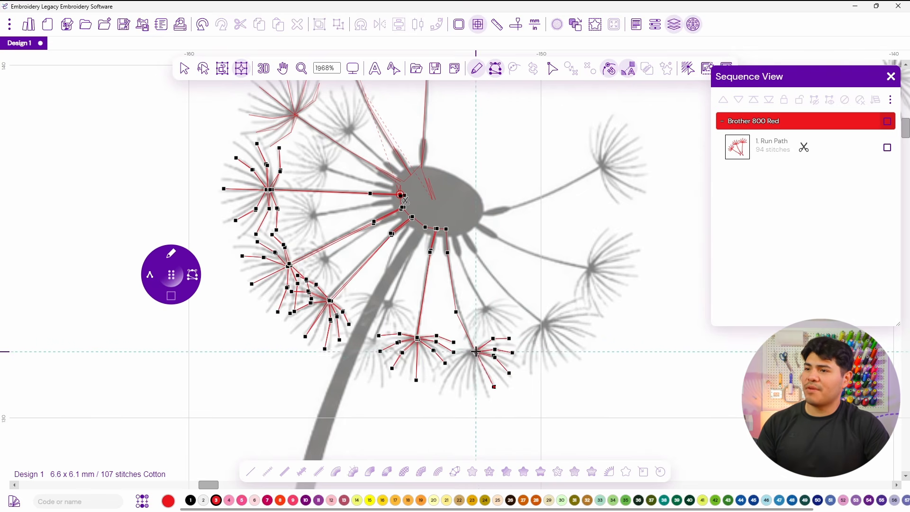
pyautogui.click(472, 366)
pyautogui.click(470, 390)
pyautogui.click(461, 365)
pyautogui.click(450, 388)
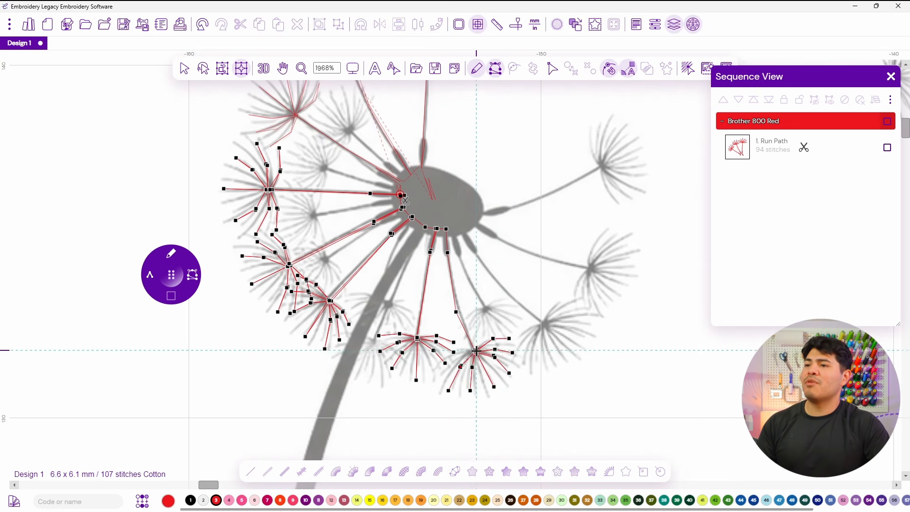
pyautogui.click(453, 353)
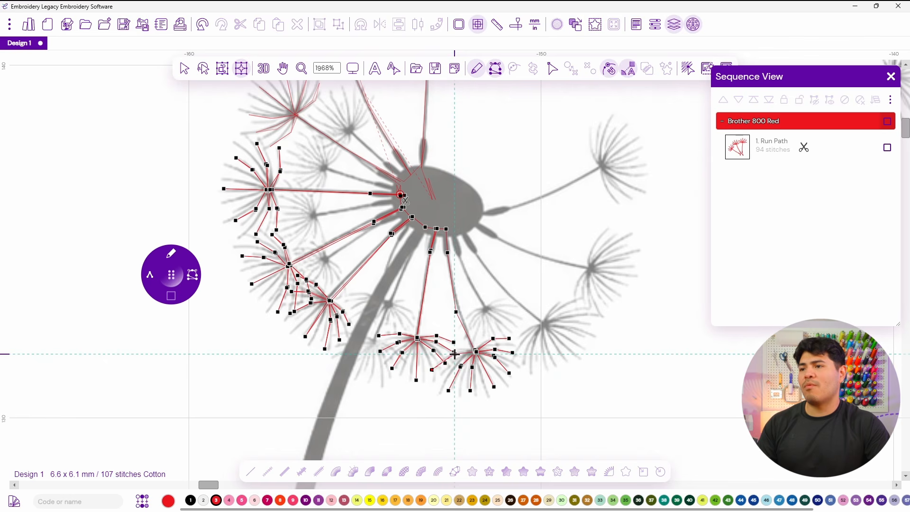
# Return to the centre and digitize a ninth seed out to its tuft on the right, stitching each filament out and back.
pyautogui.click(455, 313)
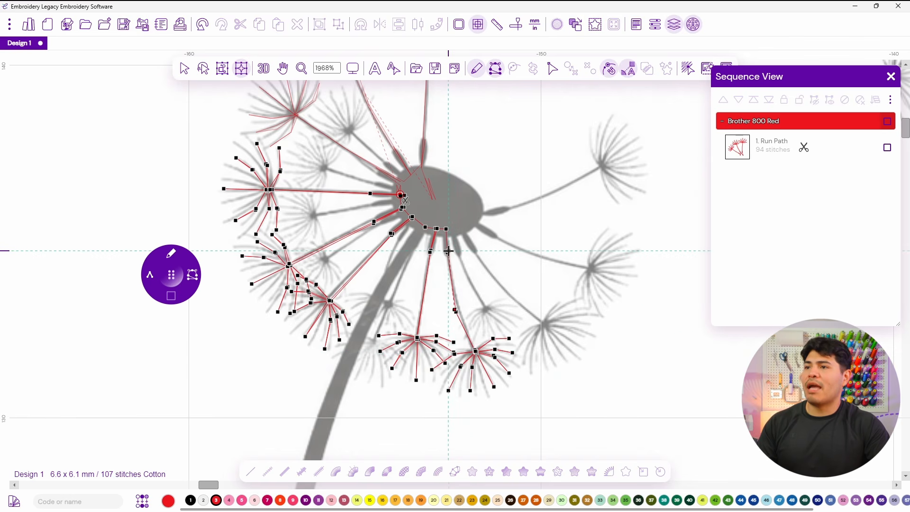
pyautogui.click(456, 225)
pyautogui.click(474, 247)
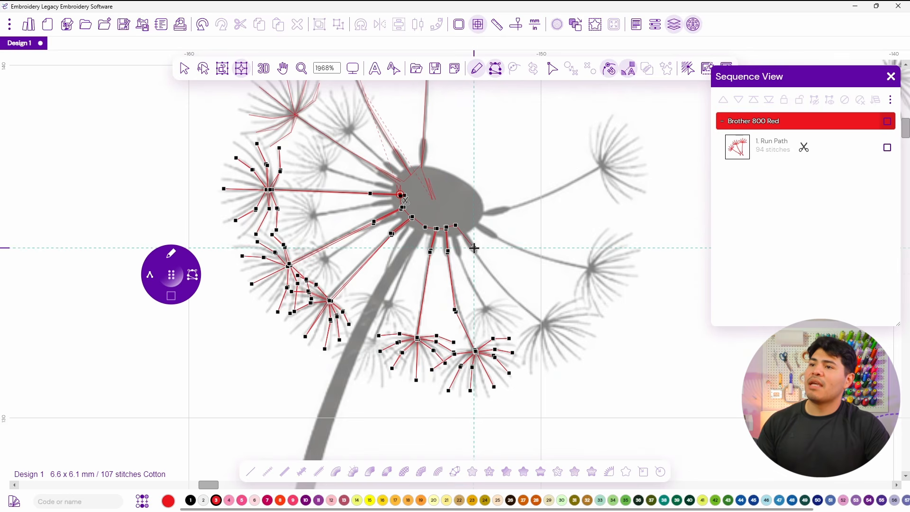
pyautogui.click(508, 294)
pyautogui.click(542, 324)
pyautogui.click(554, 304)
pyautogui.click(568, 294)
pyautogui.click(560, 313)
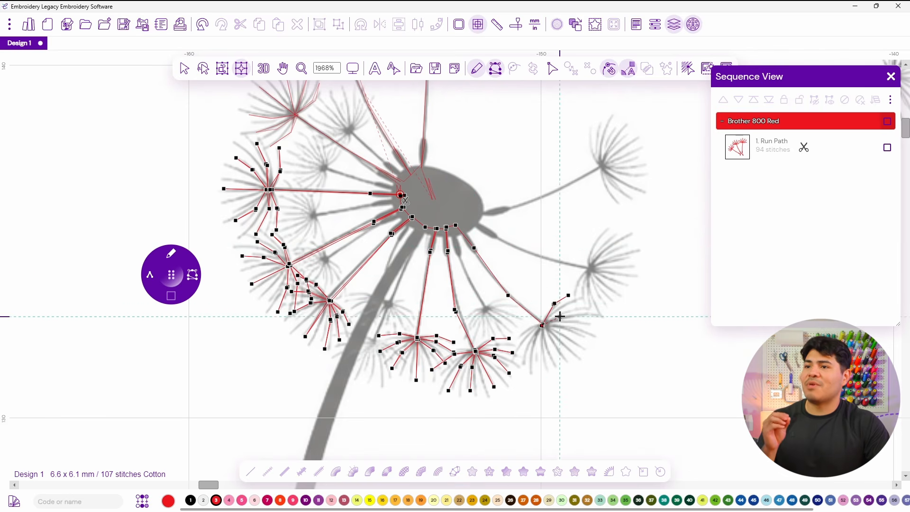
pyautogui.click(584, 307)
pyautogui.click(543, 325)
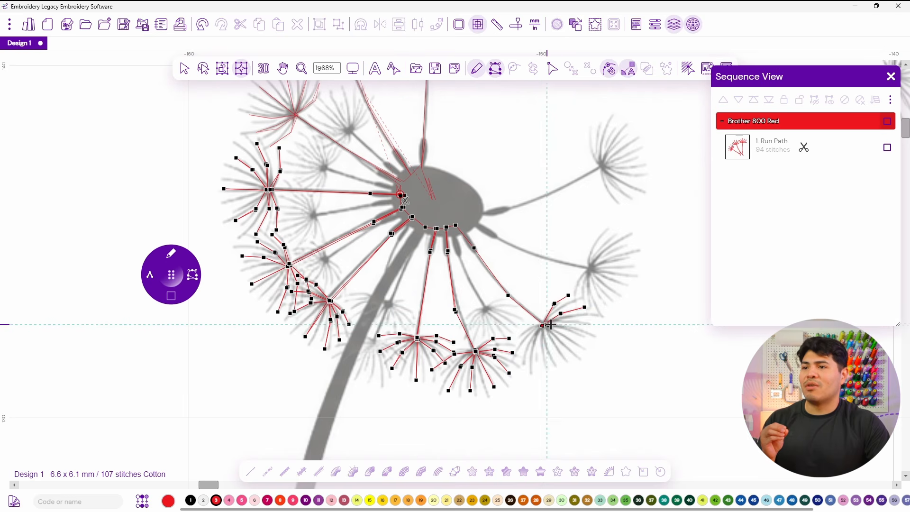
pyautogui.click(566, 322)
pyautogui.click(592, 325)
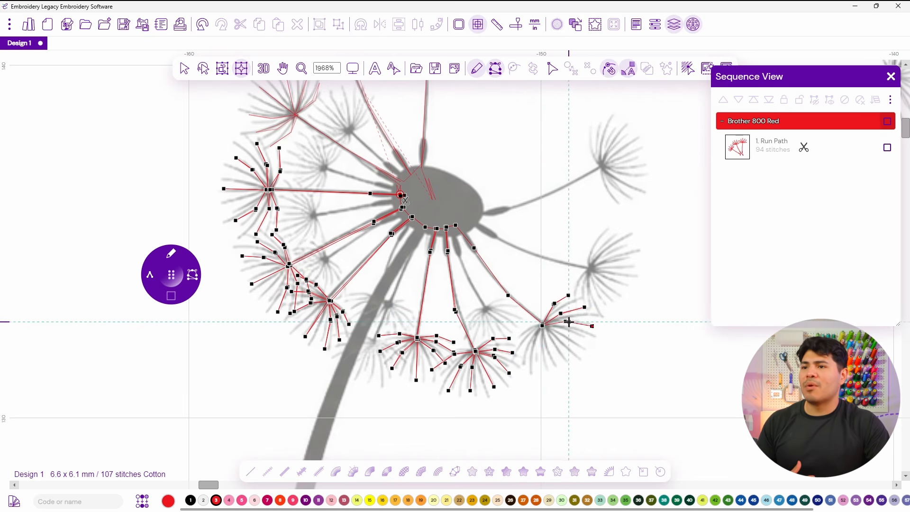
pyautogui.click(542, 325)
pyautogui.click(574, 353)
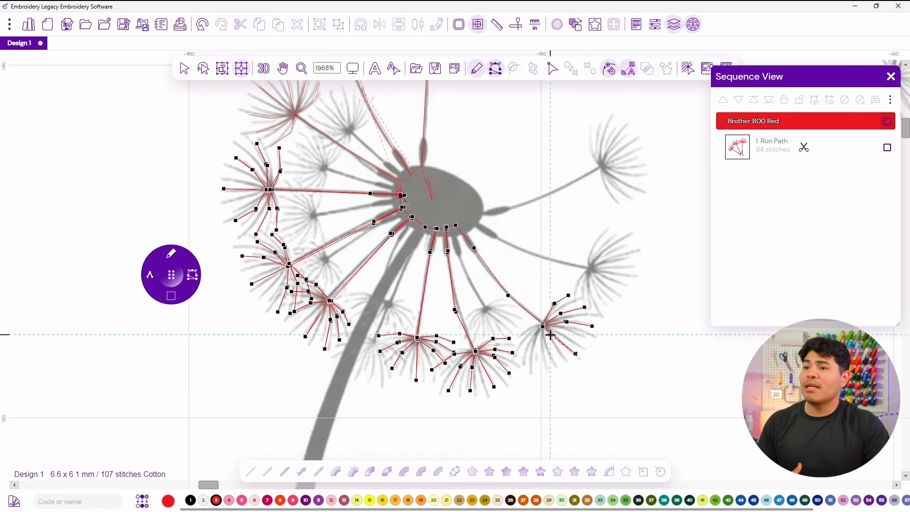
pyautogui.click(544, 367)
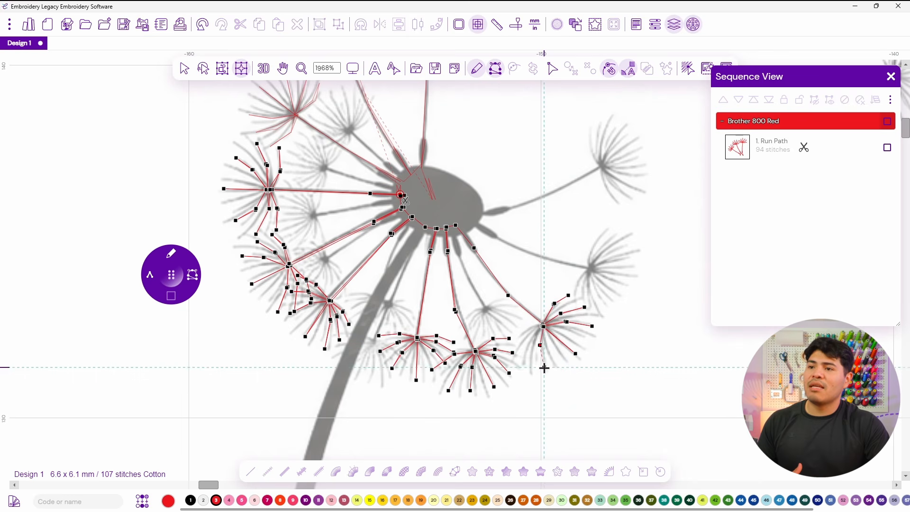
pyautogui.click(529, 344)
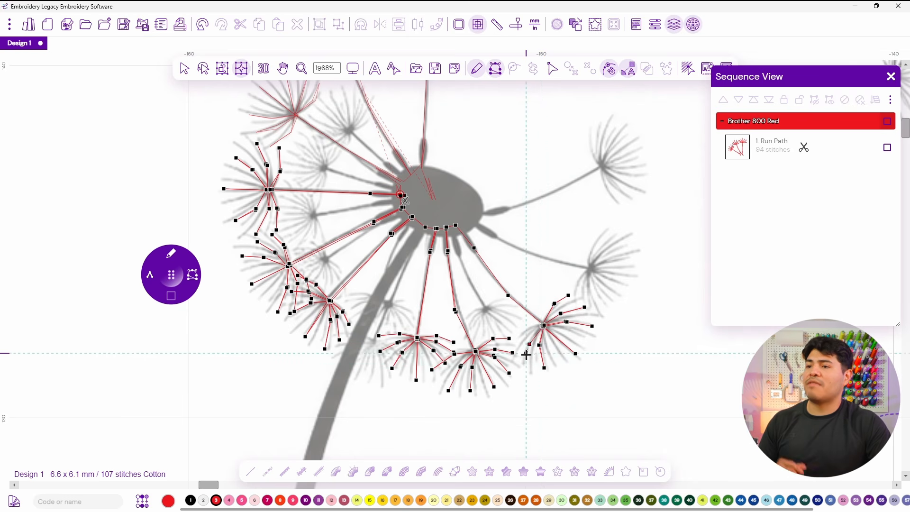
pyautogui.click(525, 366)
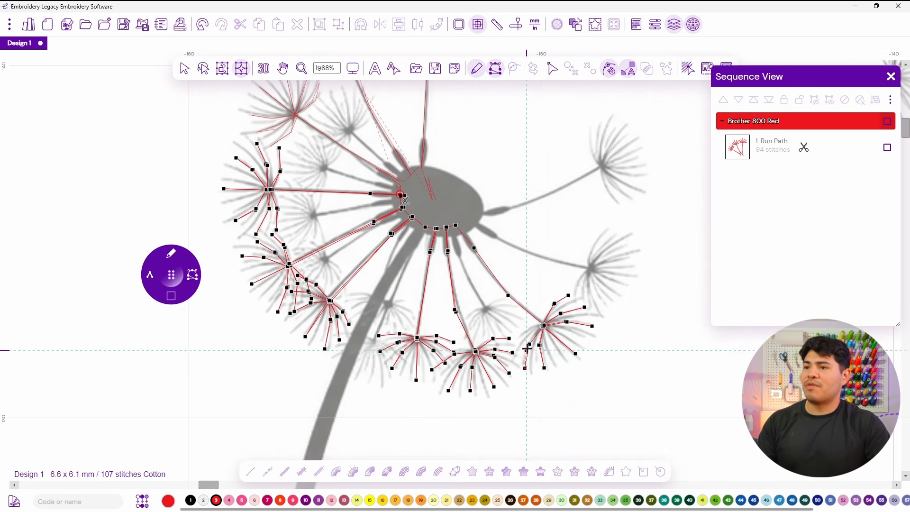
# Run back to the centre and digitize a tenth seed out to the upper-right tuft, stitching its upper filaments.
pyautogui.click(514, 344)
pyautogui.click(526, 331)
pyautogui.click(508, 295)
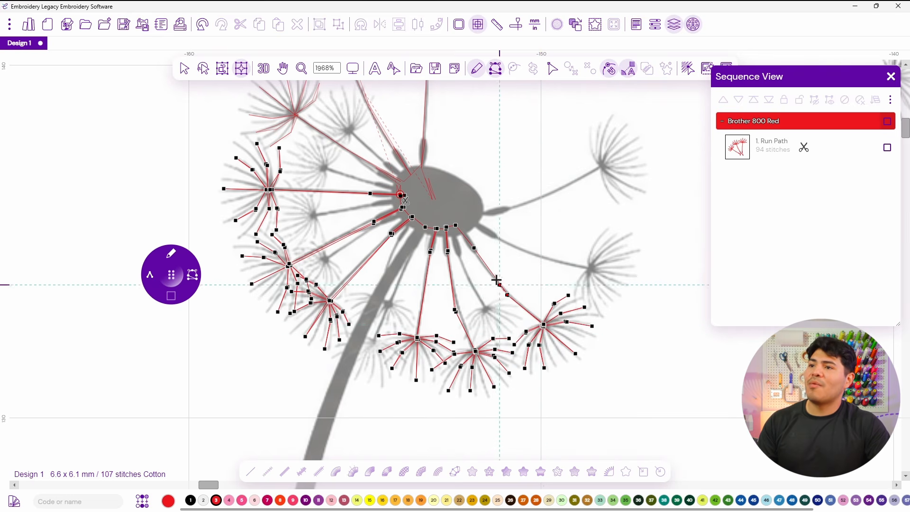
pyautogui.click(474, 248)
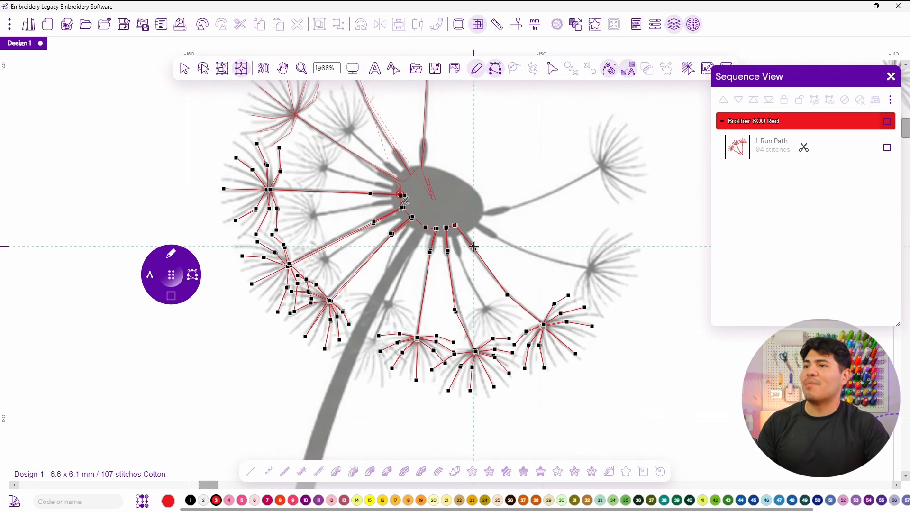
pyautogui.click(472, 219)
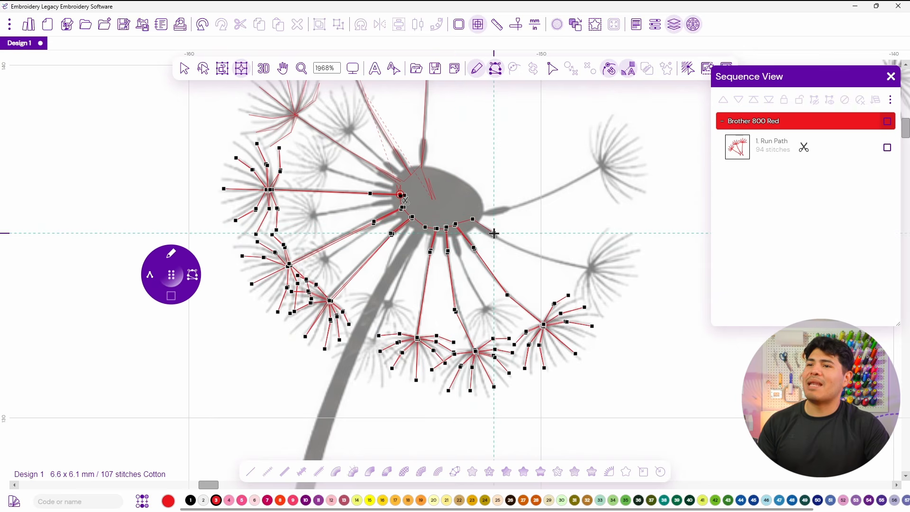
pyautogui.click(532, 256)
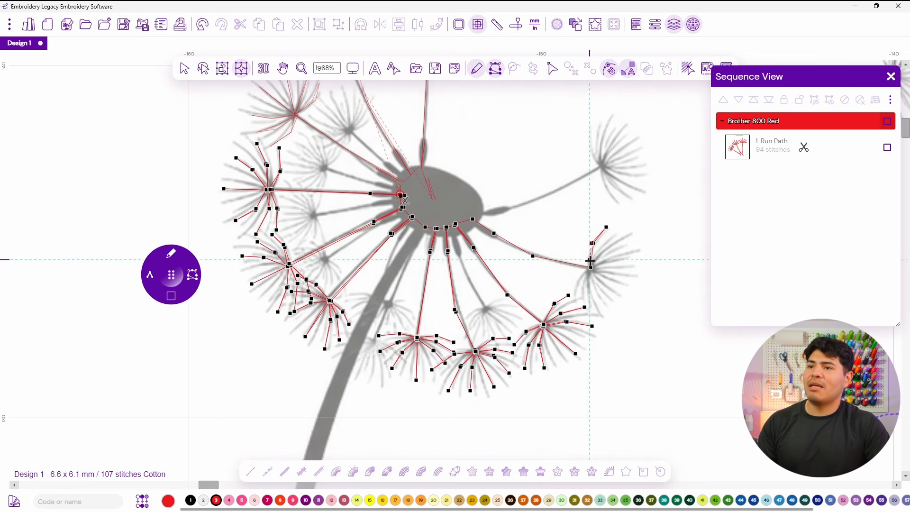
pyautogui.click(592, 268)
pyautogui.click(605, 250)
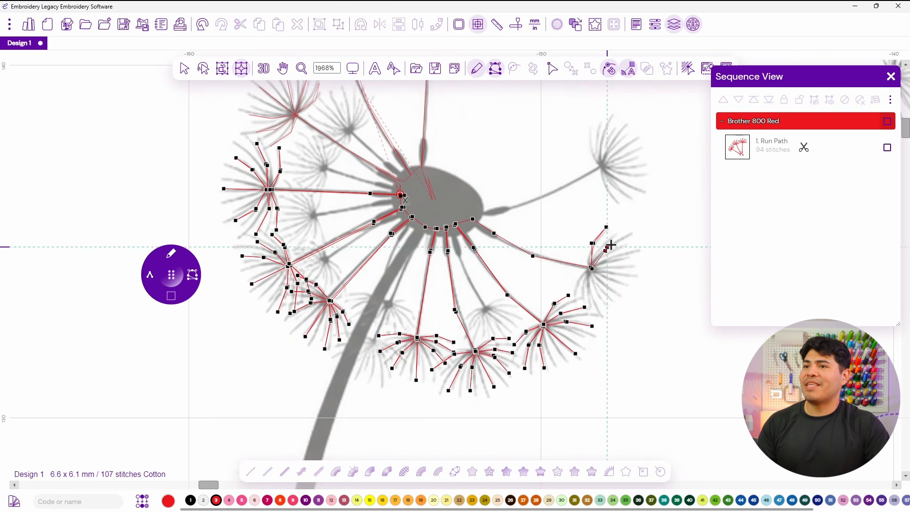
pyautogui.click(622, 236)
pyautogui.click(591, 268)
pyautogui.click(610, 261)
pyautogui.click(635, 257)
pyautogui.click(591, 269)
pyautogui.click(625, 283)
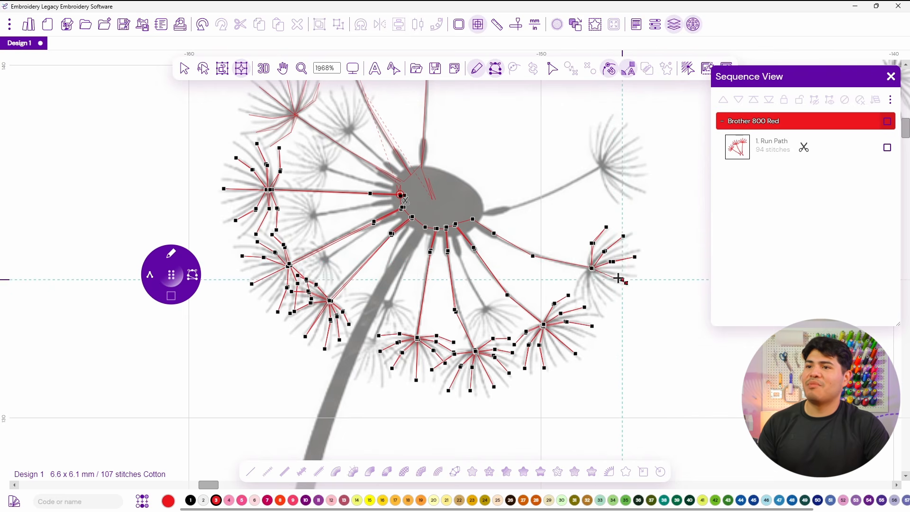
# Stitch the tenth seed's lower filaments out and back from its tuft point.
pyautogui.click(592, 269)
pyautogui.click(593, 289)
pyautogui.click(604, 312)
pyautogui.click(592, 268)
pyautogui.click(587, 290)
pyautogui.click(588, 312)
pyautogui.click(585, 289)
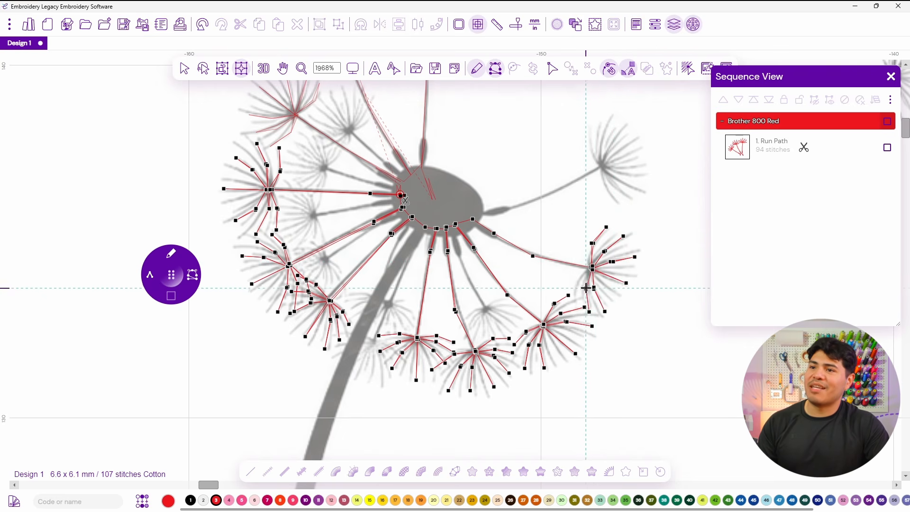
pyautogui.click(590, 269)
pyautogui.click(577, 285)
pyautogui.click(574, 303)
pyautogui.click(577, 285)
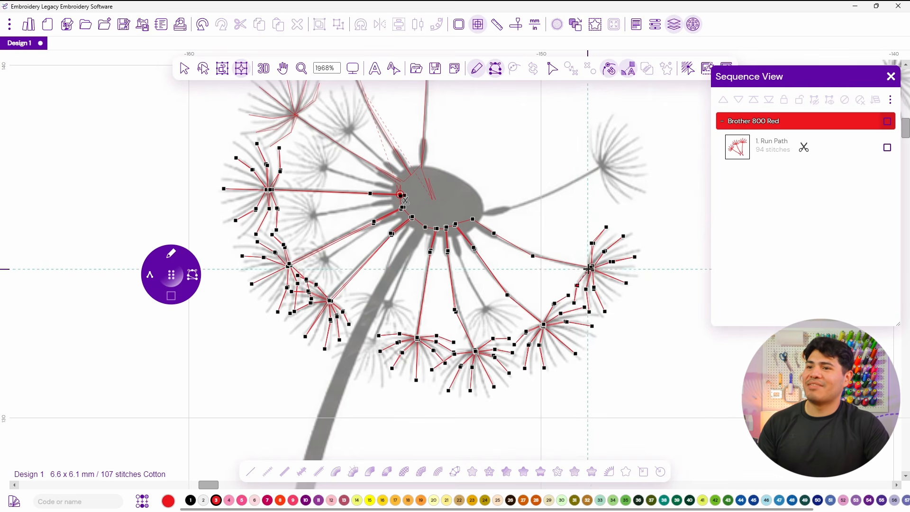
# Digitize an eleventh seed from the centre out to the upper-right tuft, stitch its filaments, return to the centre and finish the run path.
pyautogui.click(472, 219)
pyautogui.click(473, 211)
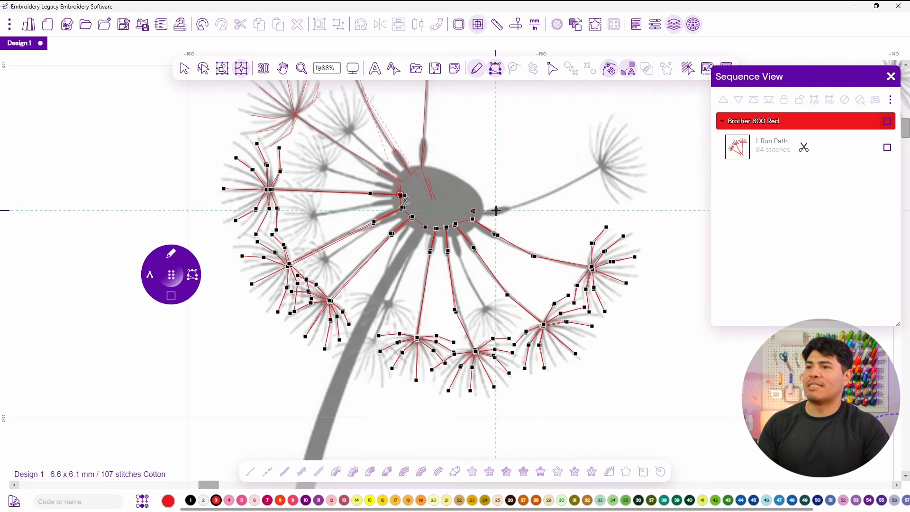
pyautogui.click(599, 167)
pyautogui.moveTo(605, 172); pyautogui.dragTo(498, 267)
pyautogui.click(497, 284)
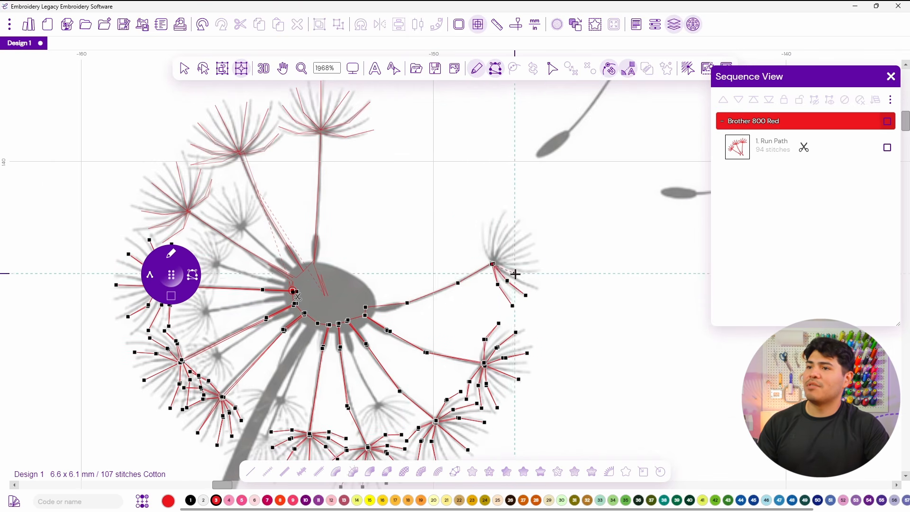
pyautogui.click(517, 275)
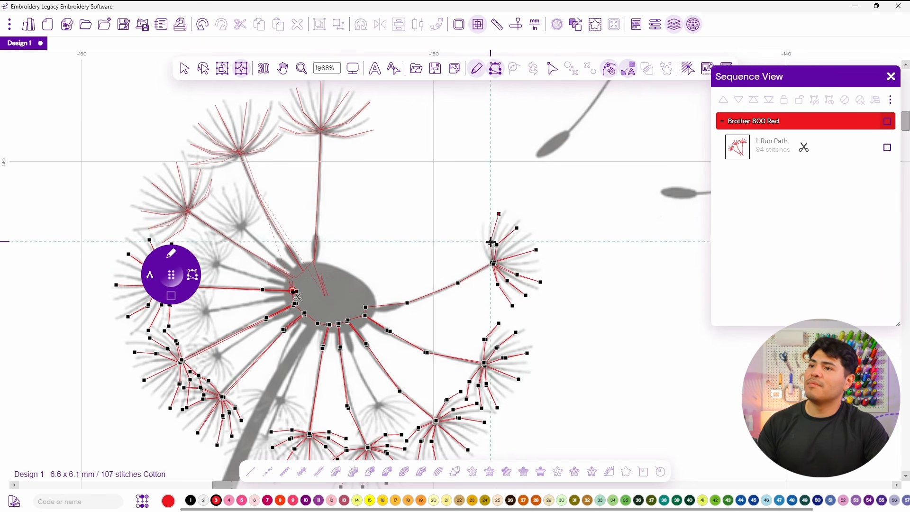
pyautogui.click(478, 246)
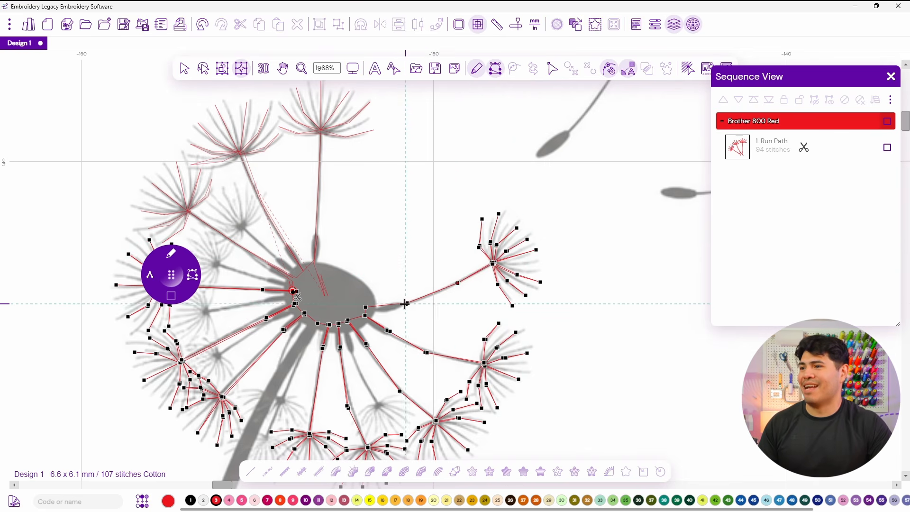
pyautogui.click(366, 308)
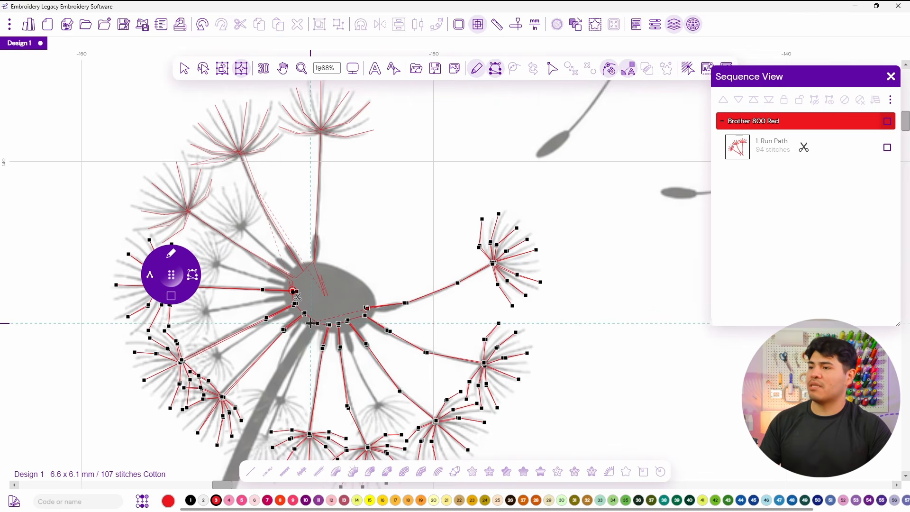
pyautogui.press('Return')
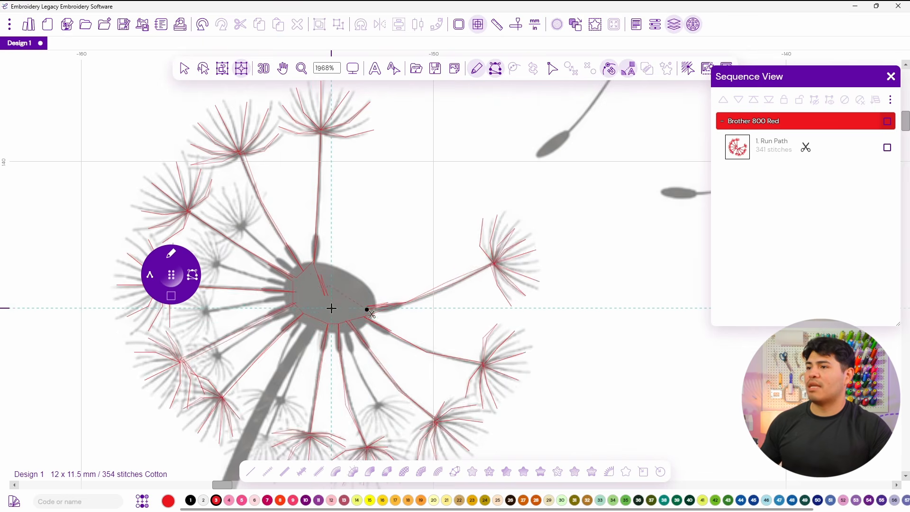
# Preview the finished running-stitch seed head in 3D view.
pyautogui.scroll(-3, 329, 306)
pyautogui.click(264, 70)
pyautogui.moveTo(226, 196); pyautogui.dragTo(335, 155)
pyautogui.scroll(-5, 357, 190)
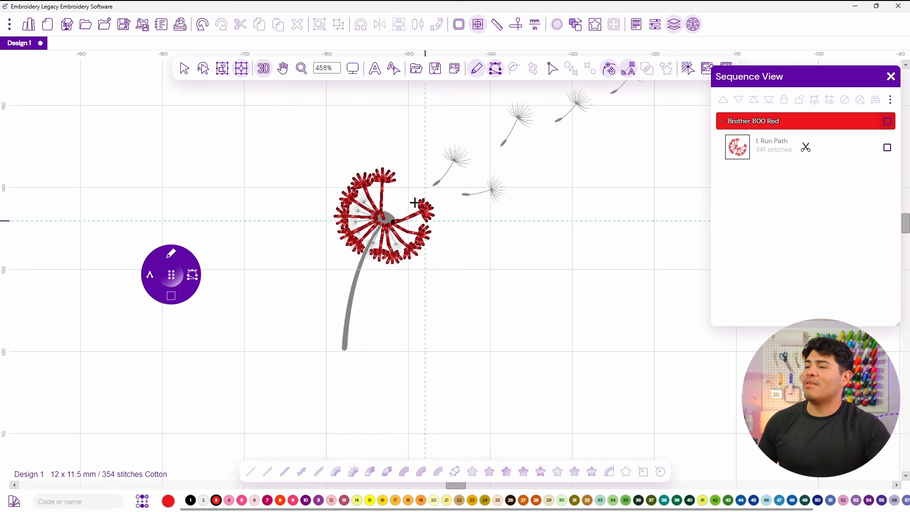
pyautogui.scroll(4, 366, 214)
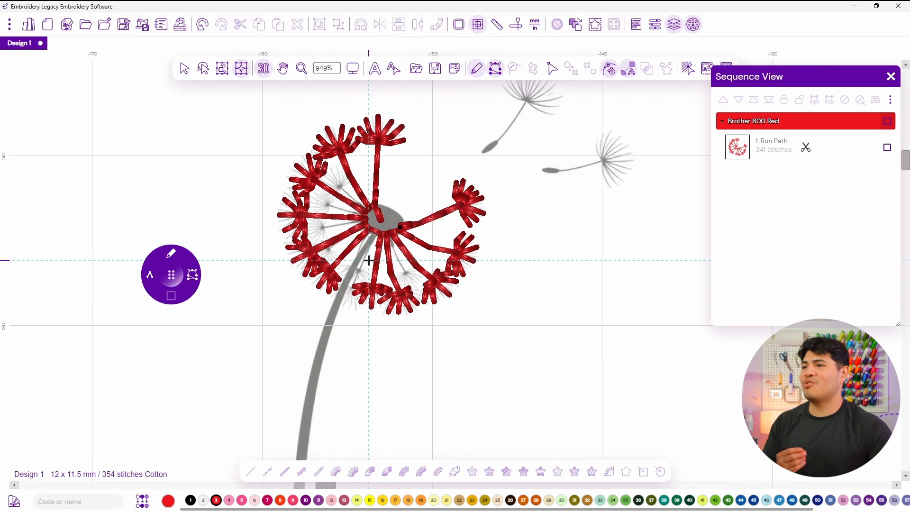
pyautogui.scroll(-2, 342, 271)
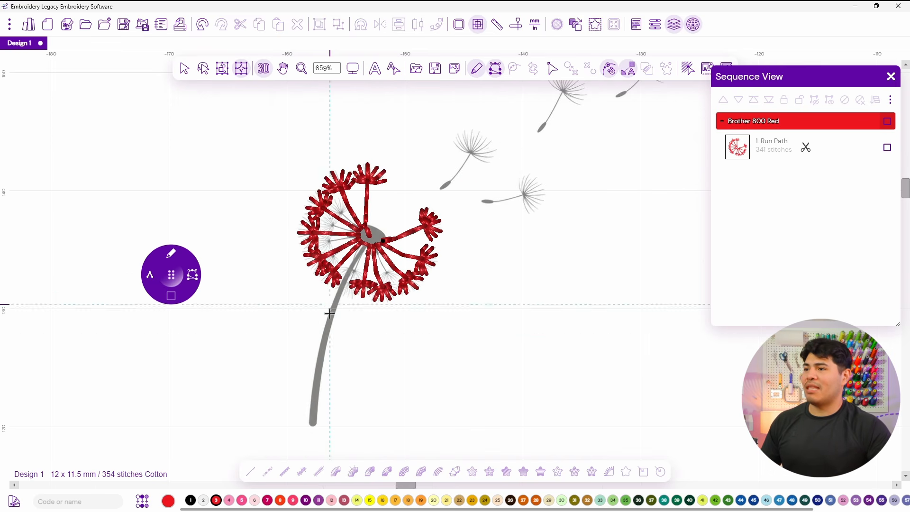
pyautogui.scroll(3, 388, 244)
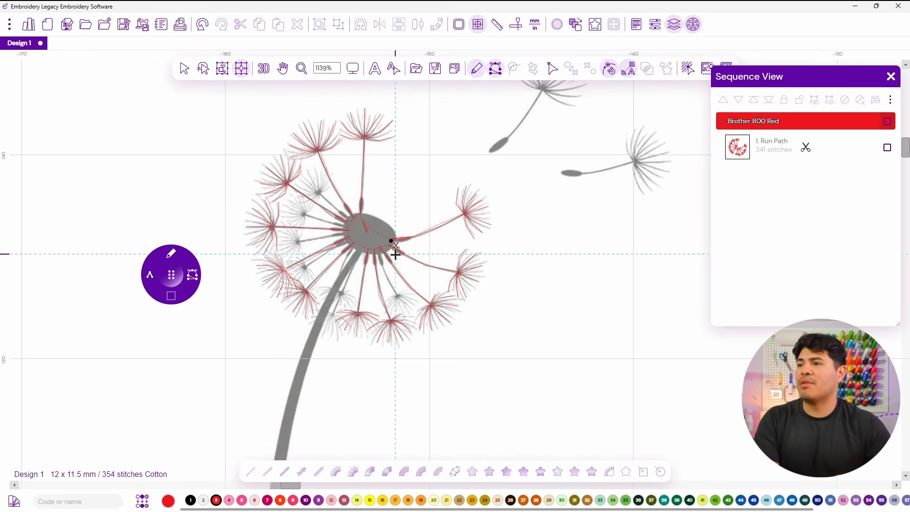
# Switch to satin digitizing, open the density setting, and cover the oval seed-head centre with a satin path.
pyautogui.click(395, 247)
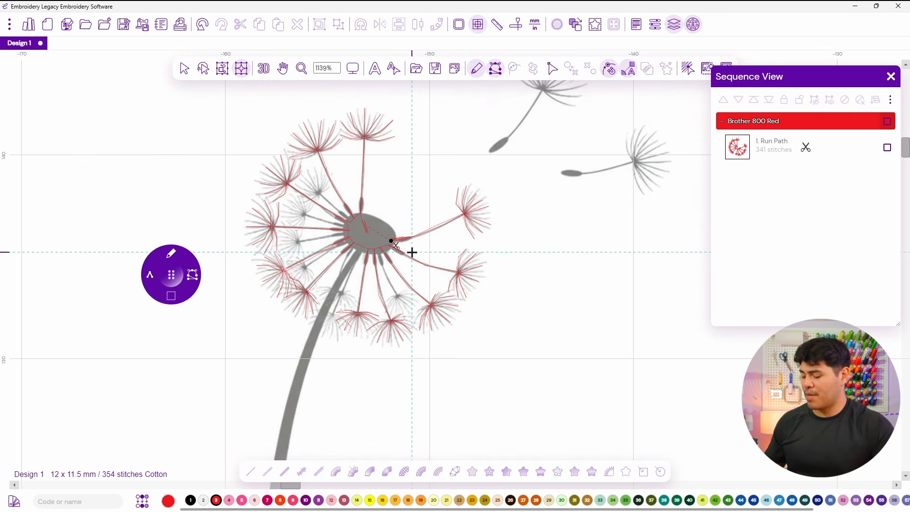
pyautogui.press('d')
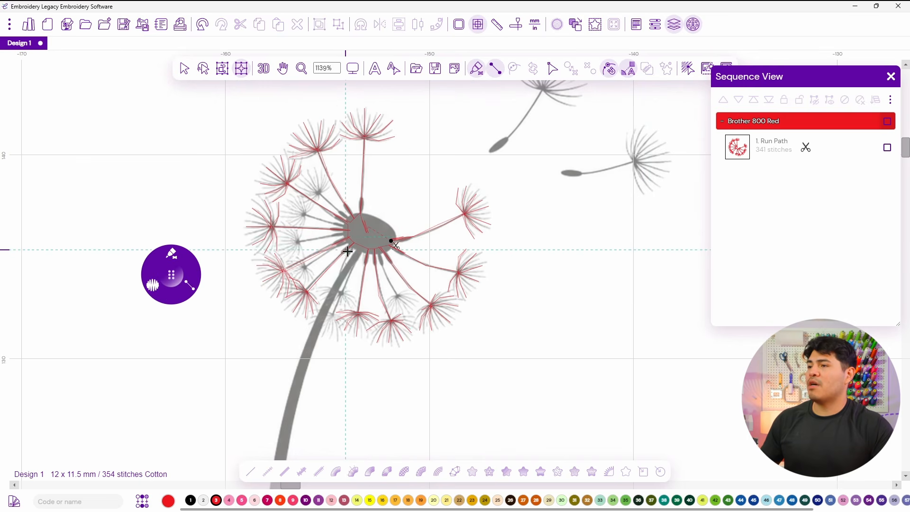
pyautogui.moveTo(334, 236); pyautogui.dragTo(401, 257)
pyautogui.click(173, 258)
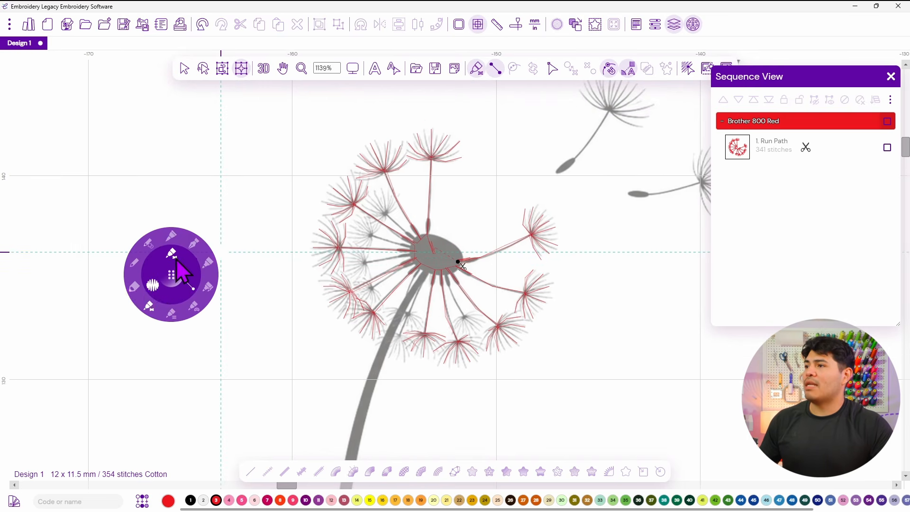
pyautogui.click(149, 308)
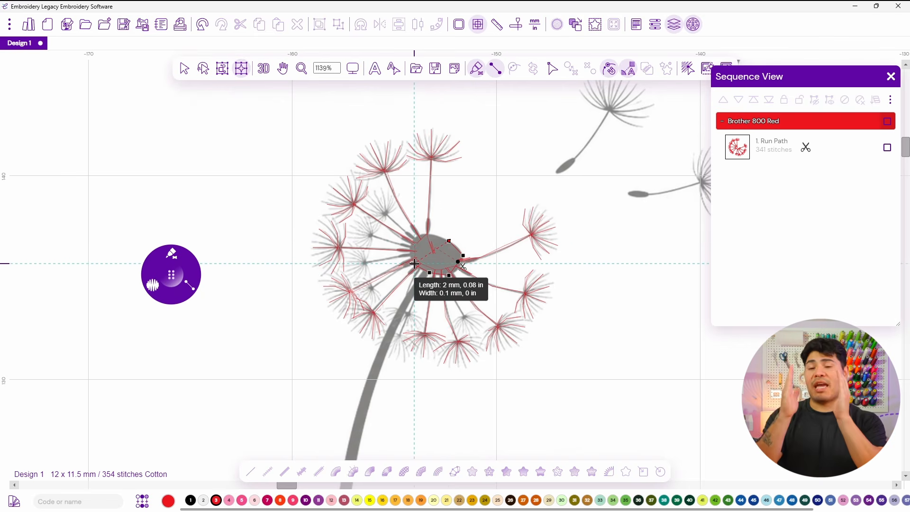
pyautogui.click(412, 264)
pyautogui.click(430, 233)
pyautogui.click(409, 252)
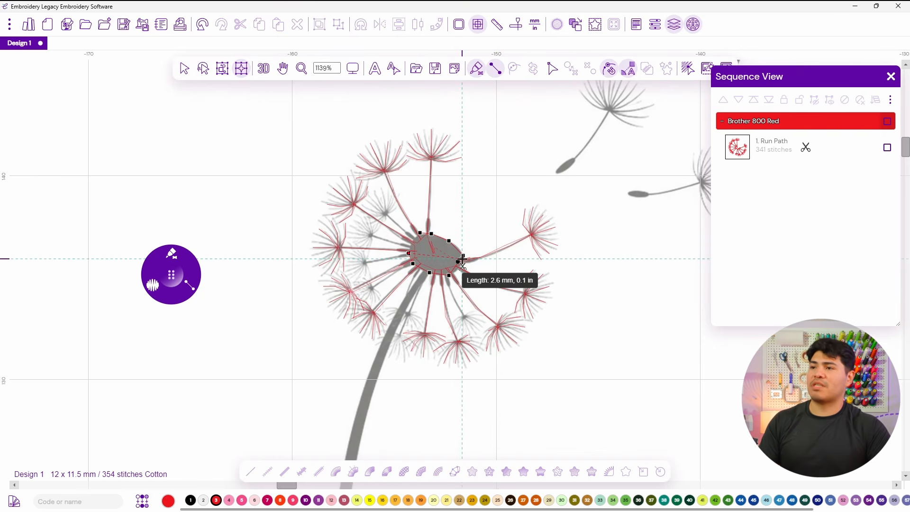
pyautogui.press('Return')
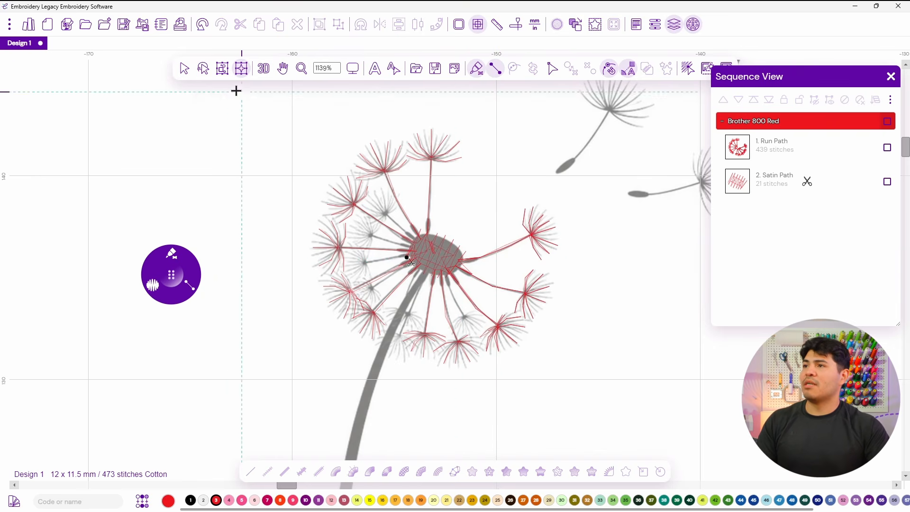
# Digitize the curved stem as a satin path from the seed head down to its rounded base.
pyautogui.click(264, 68)
pyautogui.scroll(-2, 429, 248)
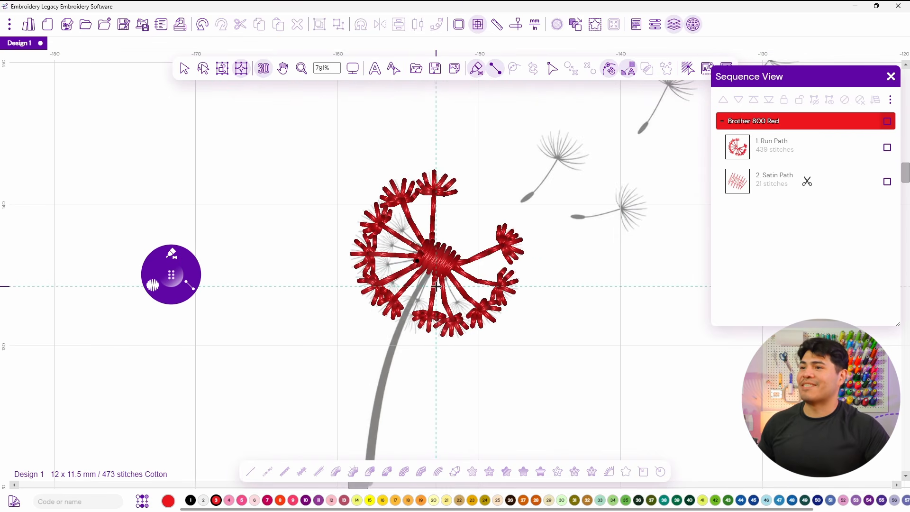
pyautogui.moveTo(436, 285); pyautogui.dragTo(452, 213)
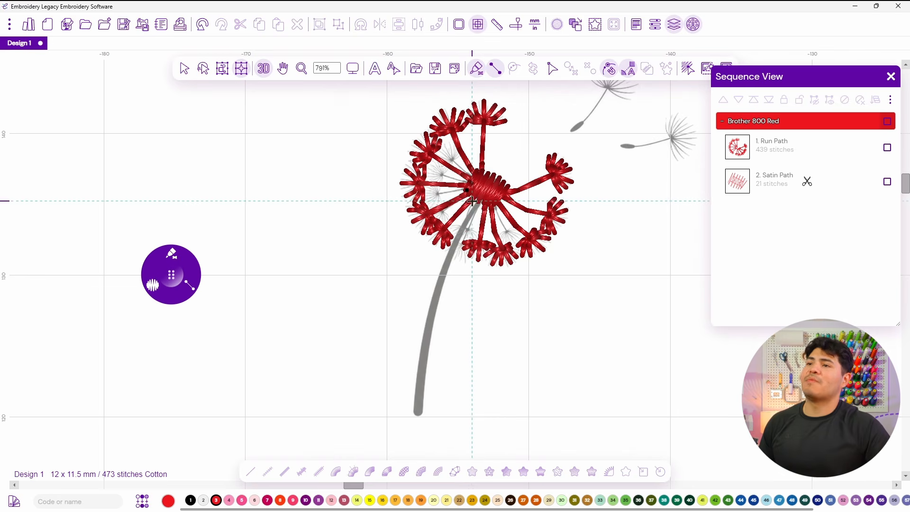
pyautogui.scroll(2, 472, 201)
pyautogui.click(471, 201)
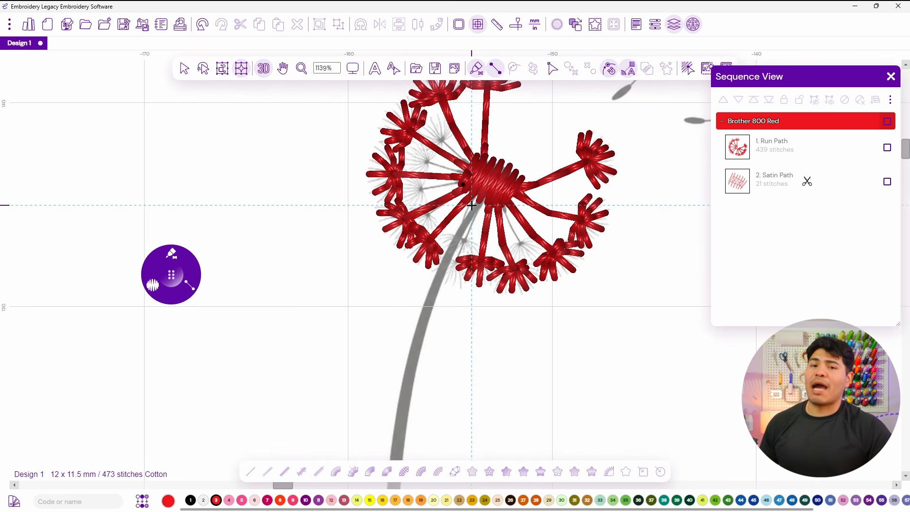
pyautogui.click(471, 205)
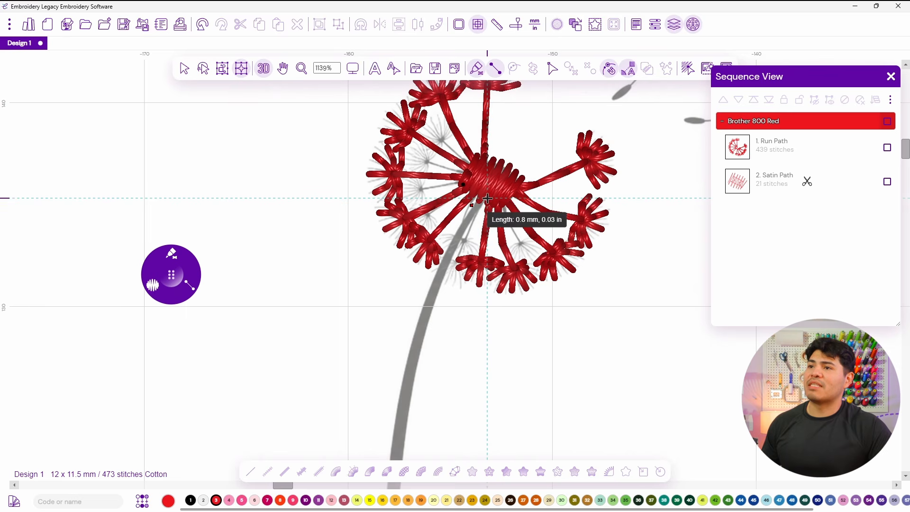
pyautogui.click(478, 191)
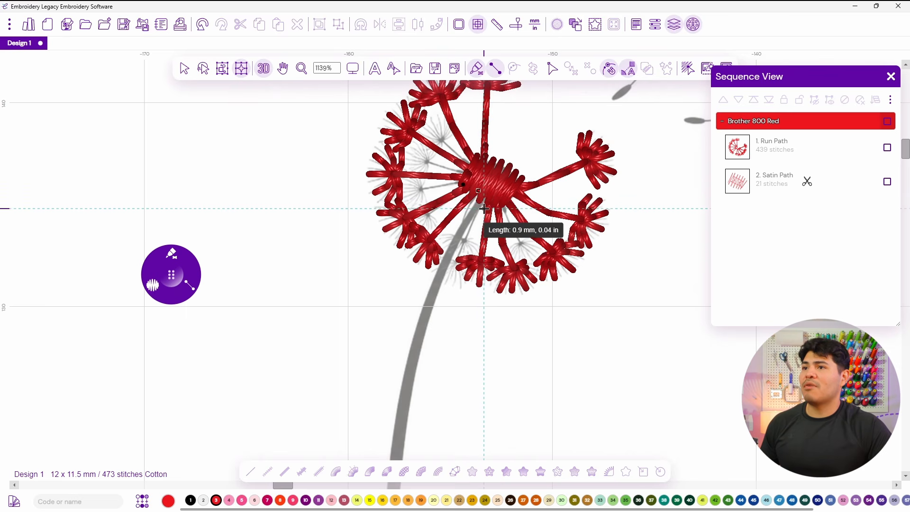
pyautogui.click(442, 247)
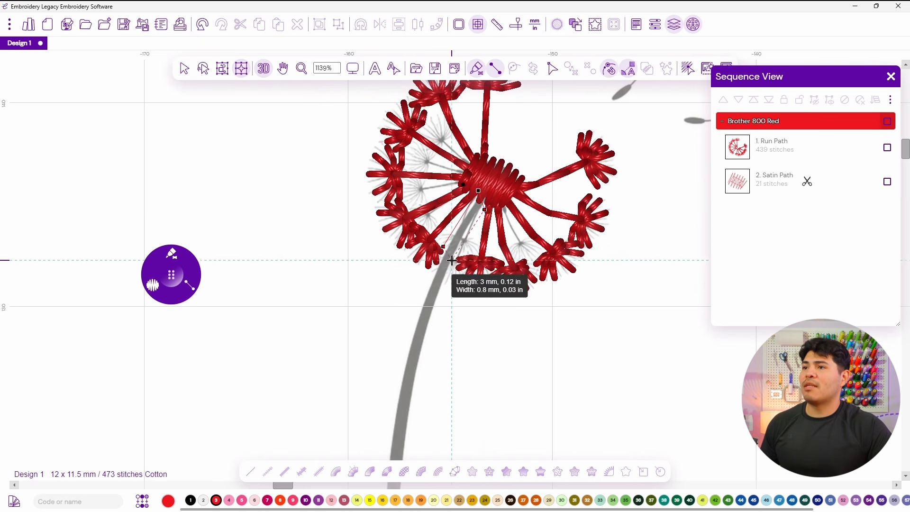
pyautogui.click(450, 266)
pyautogui.scroll(-3, 429, 332)
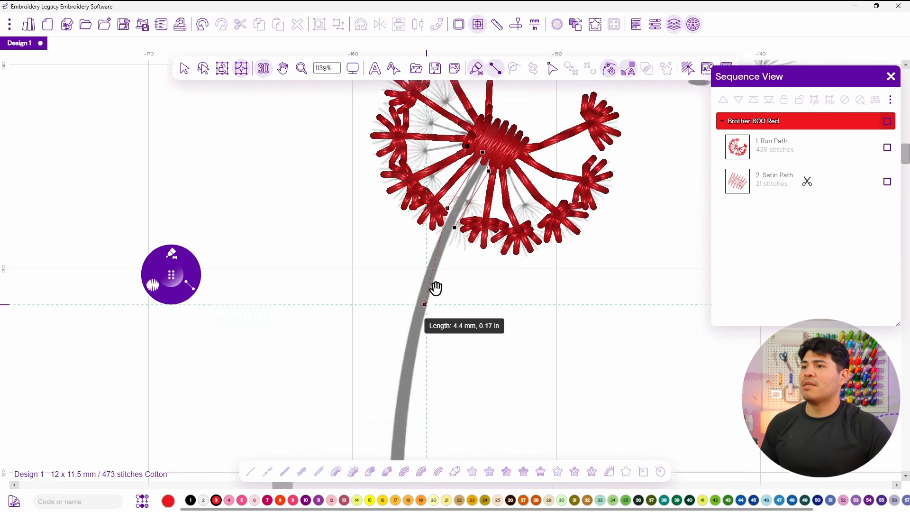
pyautogui.click(415, 233)
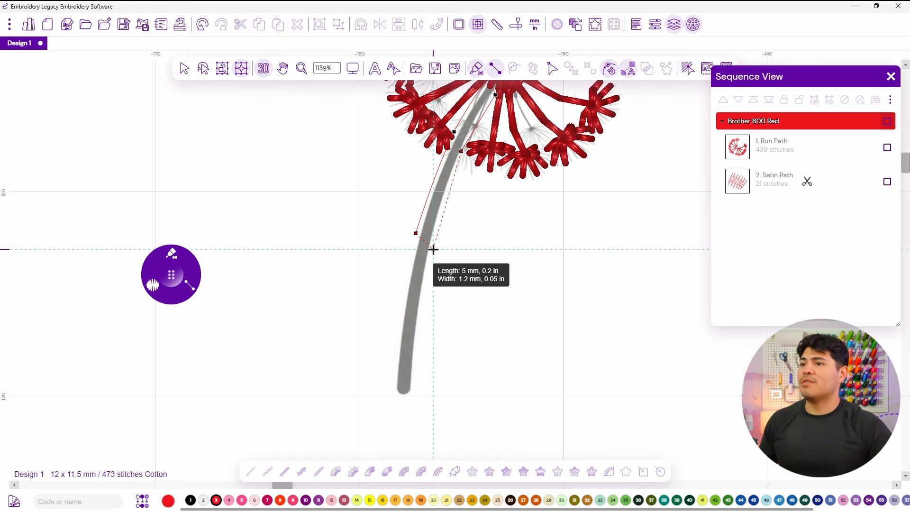
pyautogui.click(431, 246)
pyautogui.click(396, 325)
pyautogui.click(417, 340)
pyautogui.click(391, 378)
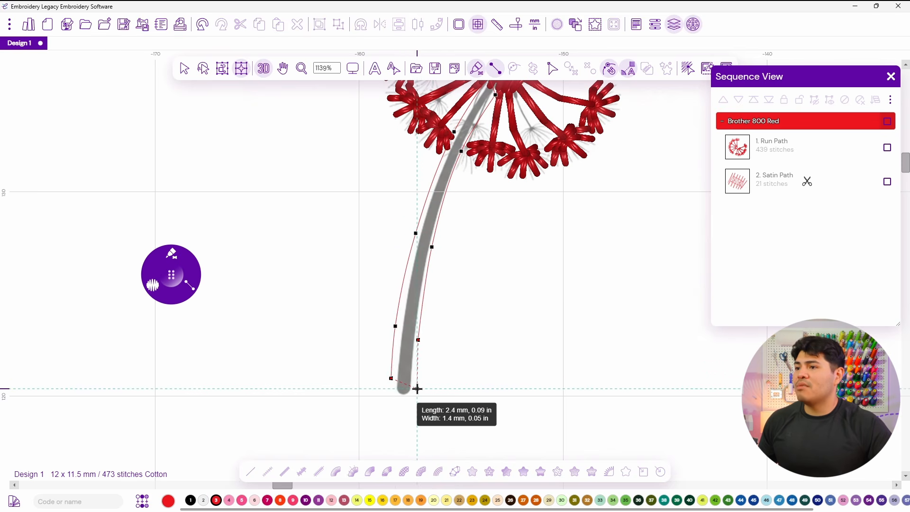
pyautogui.click(416, 386)
pyautogui.click(395, 387)
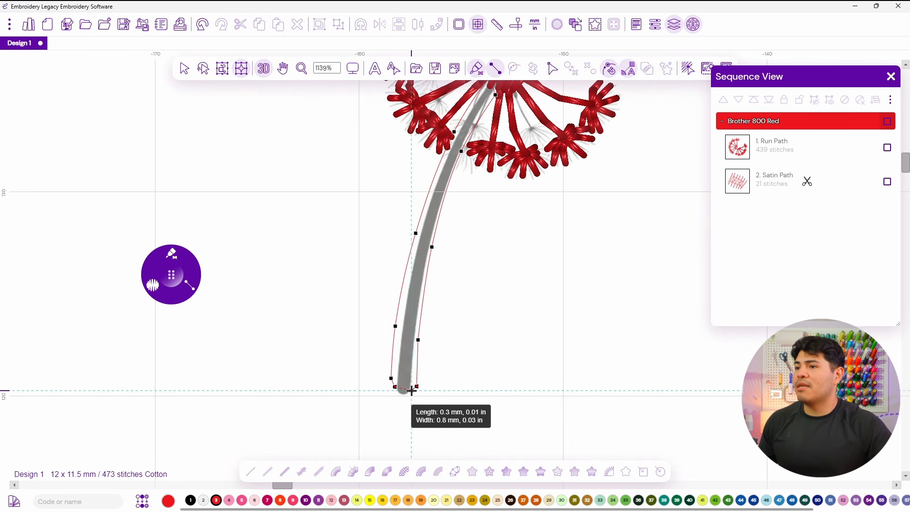
pyautogui.click(412, 391)
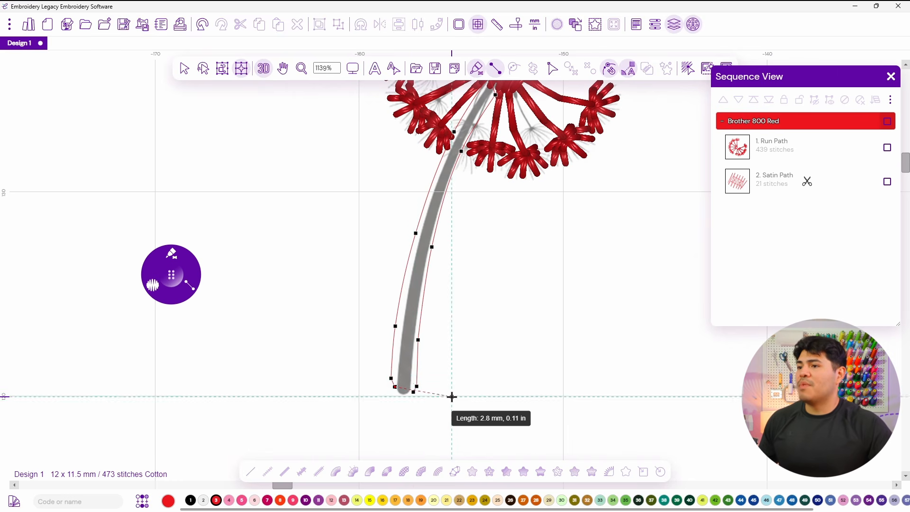
pyautogui.rightClick(481, 376)
pyautogui.scroll(-4, 483, 342)
pyautogui.moveTo(506, 304); pyautogui.dragTo(418, 360)
pyautogui.moveTo(403, 298); pyautogui.dragTo(414, 289)
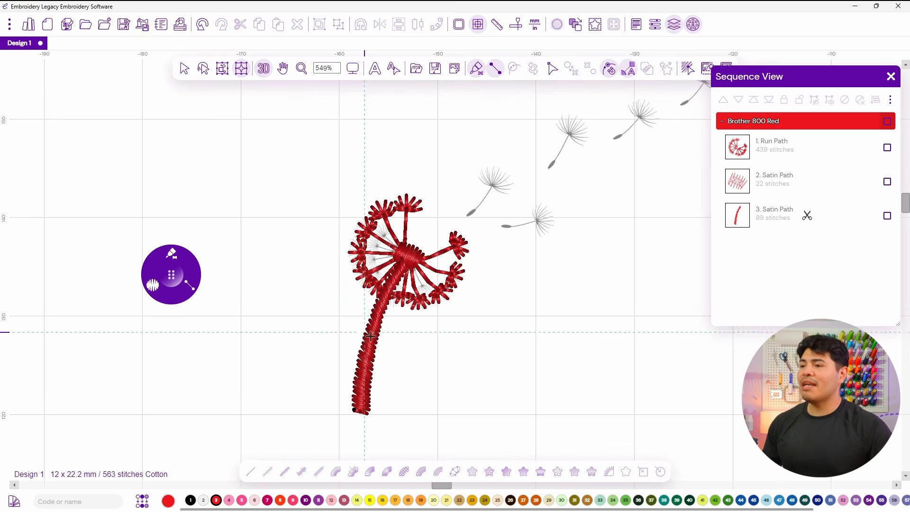
pyautogui.press('Escape')
# Switch to run-stitch digitizing and digitize the nearest drifting seed from its stem tip up to the tuft, stitching its filaments.
pyautogui.scroll(-3, 421, 204)
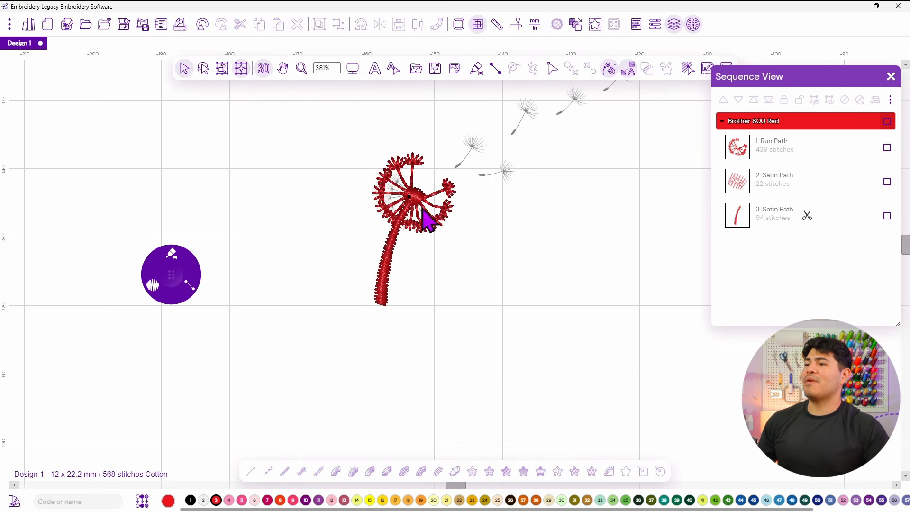
pyautogui.moveTo(499, 152); pyautogui.dragTo(358, 233)
pyautogui.scroll(3, 403, 182)
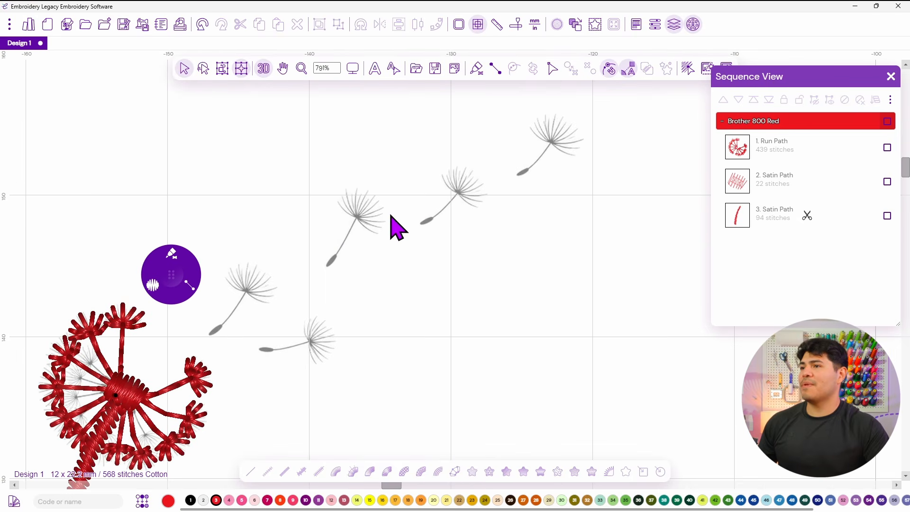
pyautogui.moveTo(174, 275); pyautogui.dragTo(524, 250)
pyautogui.click(523, 236)
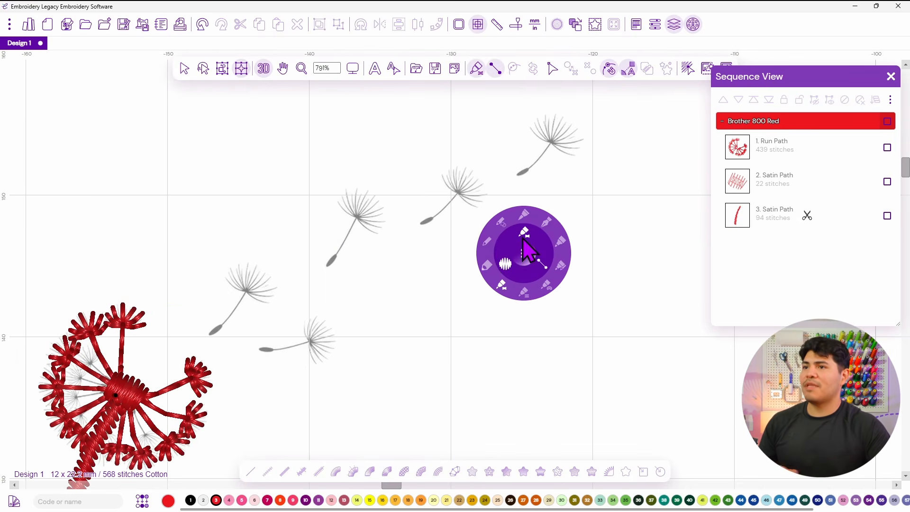
pyautogui.click(487, 242)
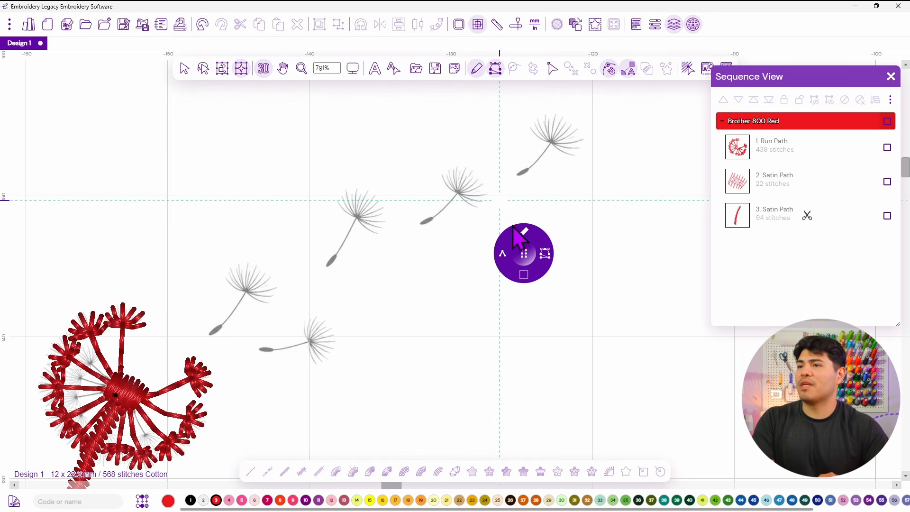
pyautogui.moveTo(522, 254); pyautogui.dragTo(209, 185)
pyautogui.scroll(2, 348, 291)
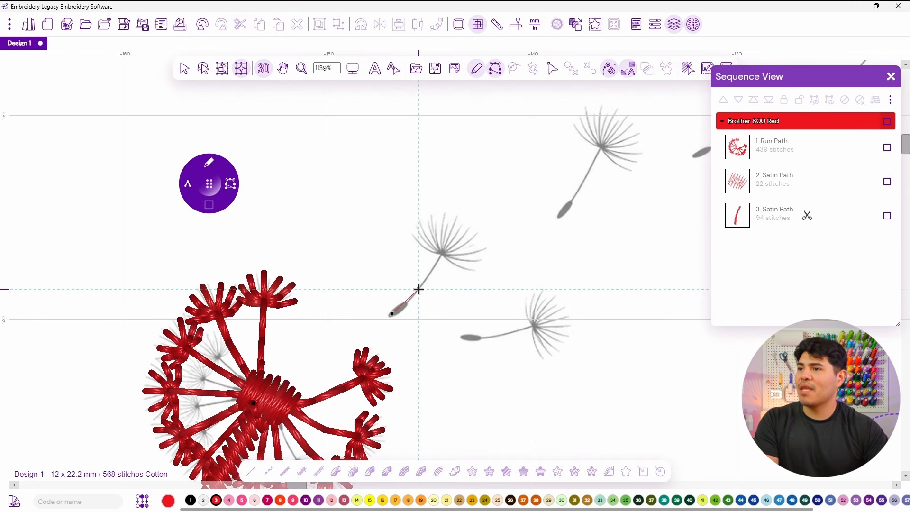
pyautogui.click(440, 253)
pyautogui.click(456, 264)
pyautogui.click(480, 260)
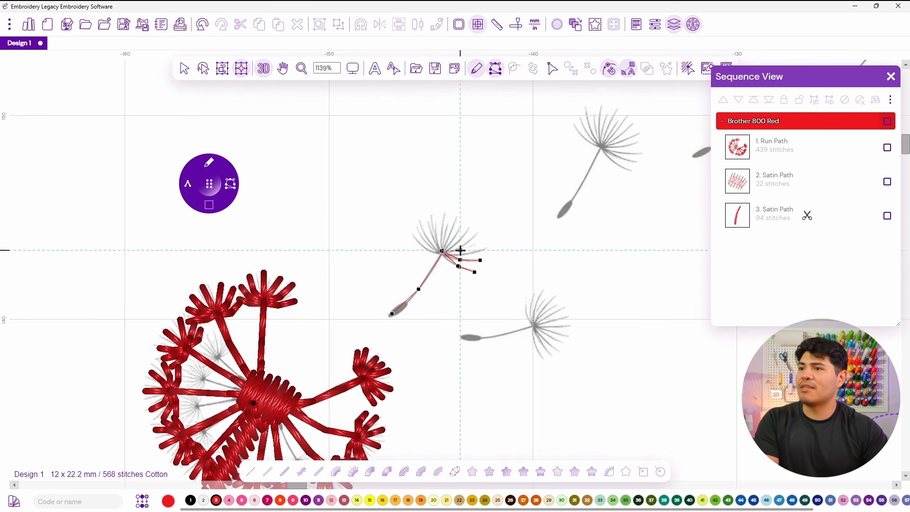
pyautogui.click(476, 241)
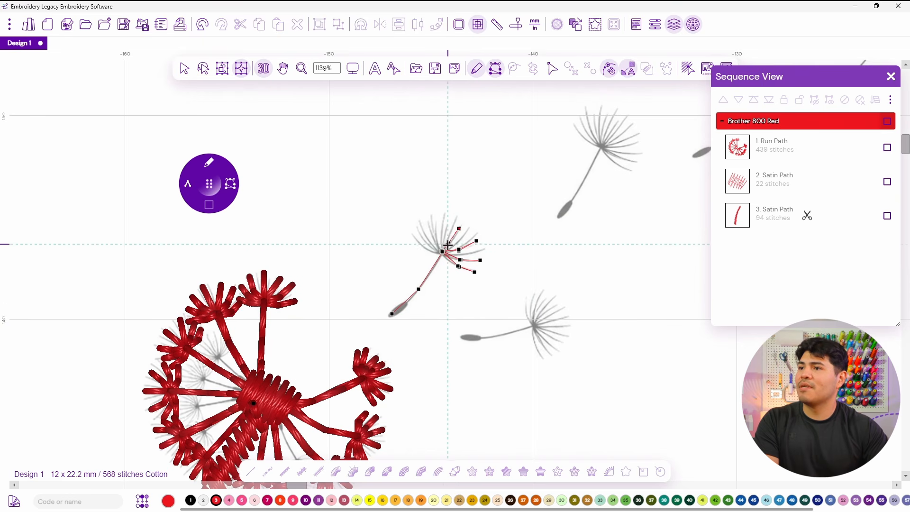
pyautogui.click(440, 218)
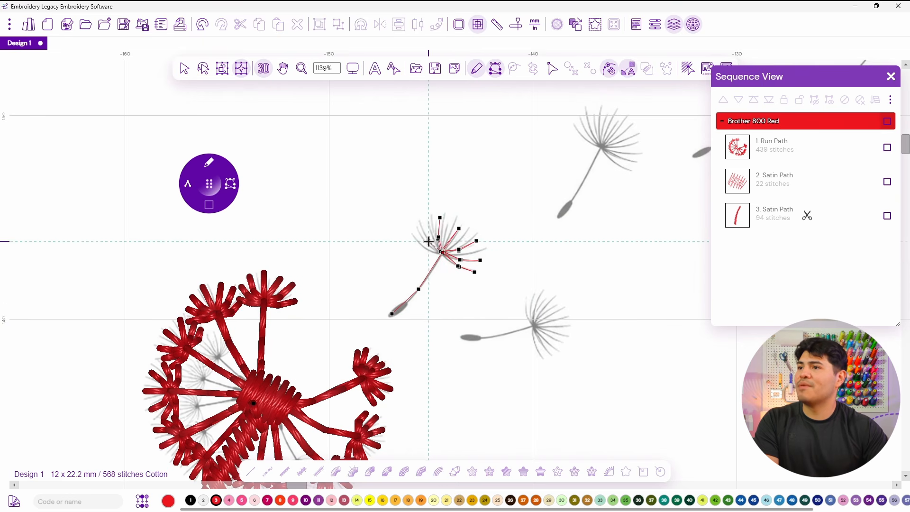
pyautogui.click(421, 221)
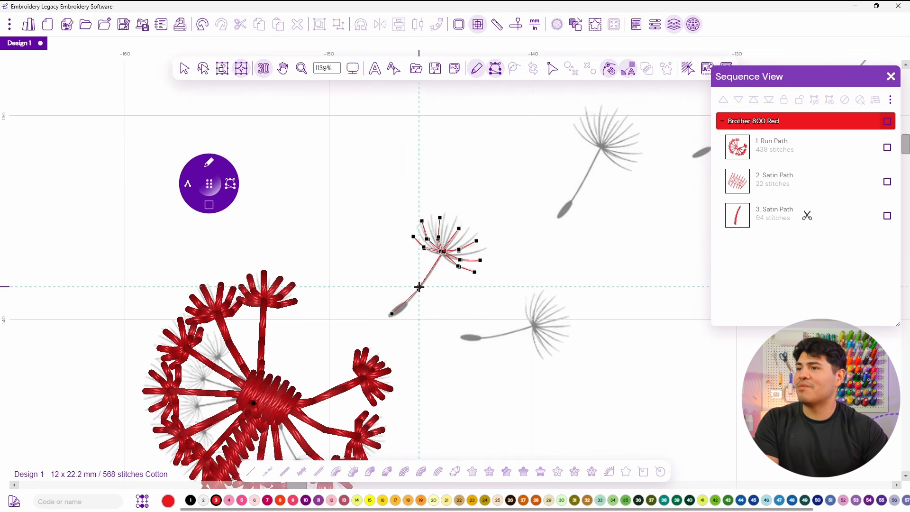
pyautogui.click(407, 300)
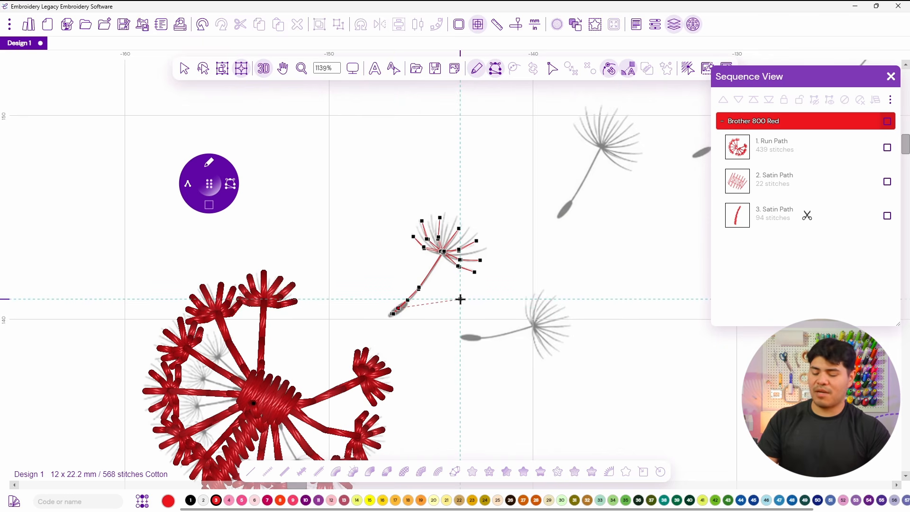
pyautogui.press('Return')
# Duplicate the digitized drifting seed and move the copy onto the lower drifting seed.
pyautogui.scroll(5, 381, 308)
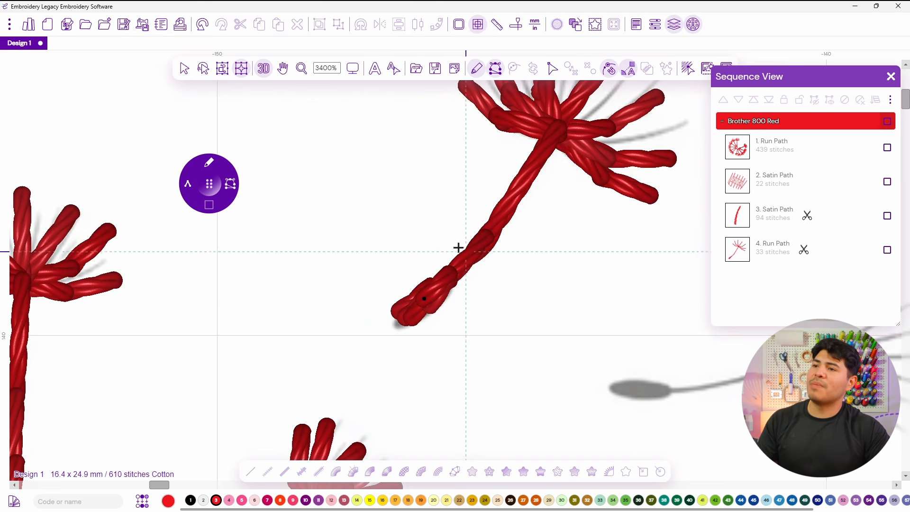
pyautogui.scroll(-6, 458, 247)
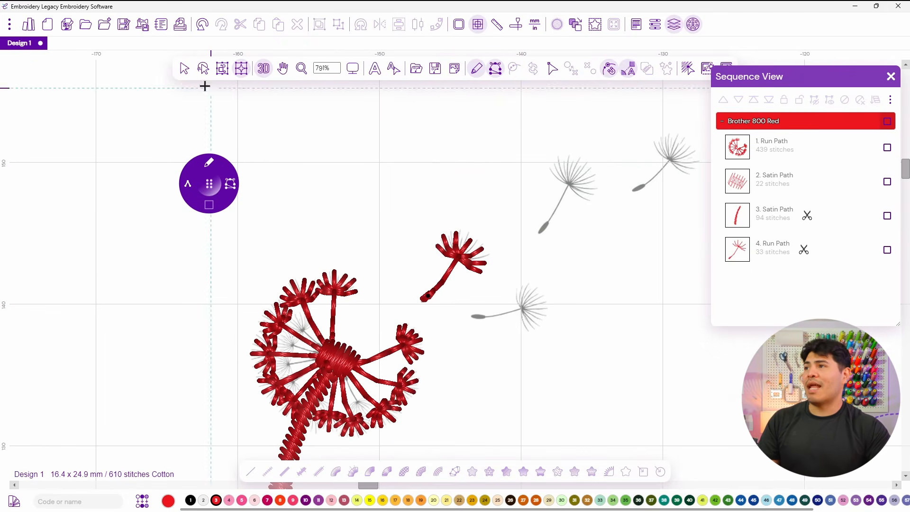
pyautogui.click(185, 68)
pyautogui.click(467, 273)
pyautogui.click(544, 270)
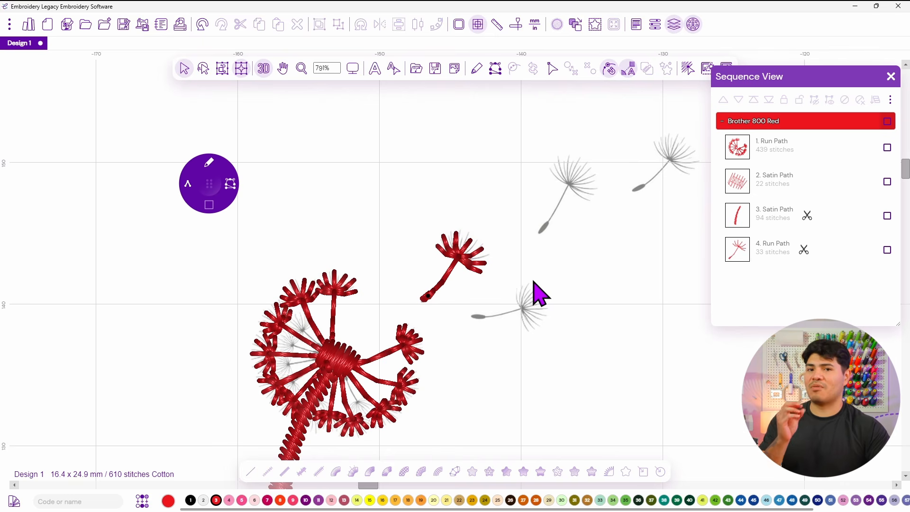
pyautogui.moveTo(603, 234); pyautogui.dragTo(458, 247)
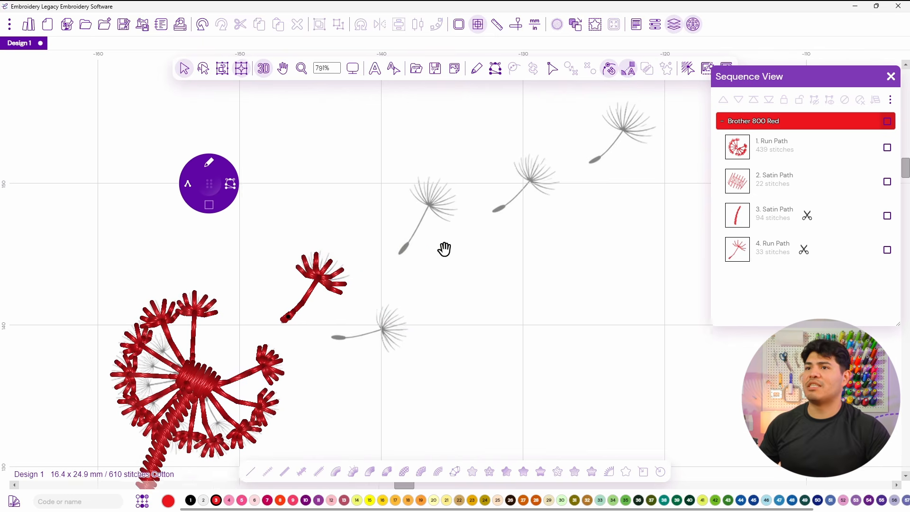
pyautogui.click(333, 305)
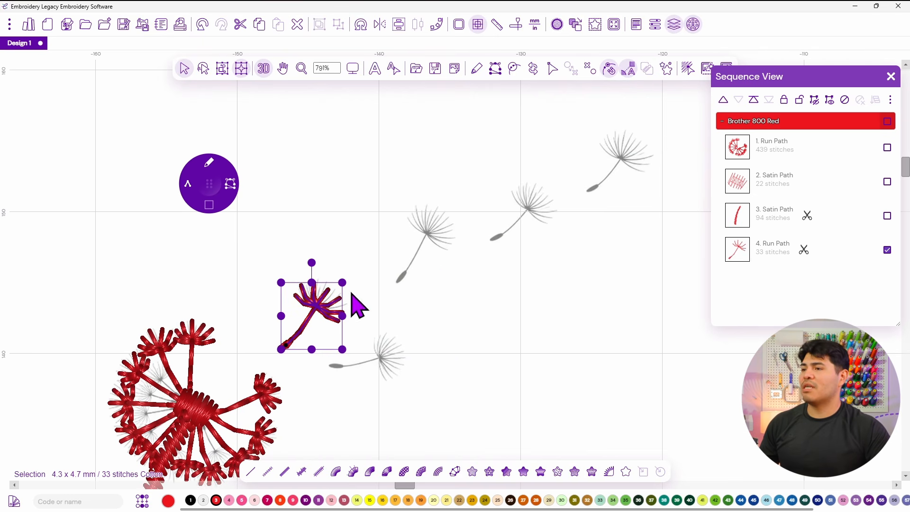
pyautogui.click(377, 214)
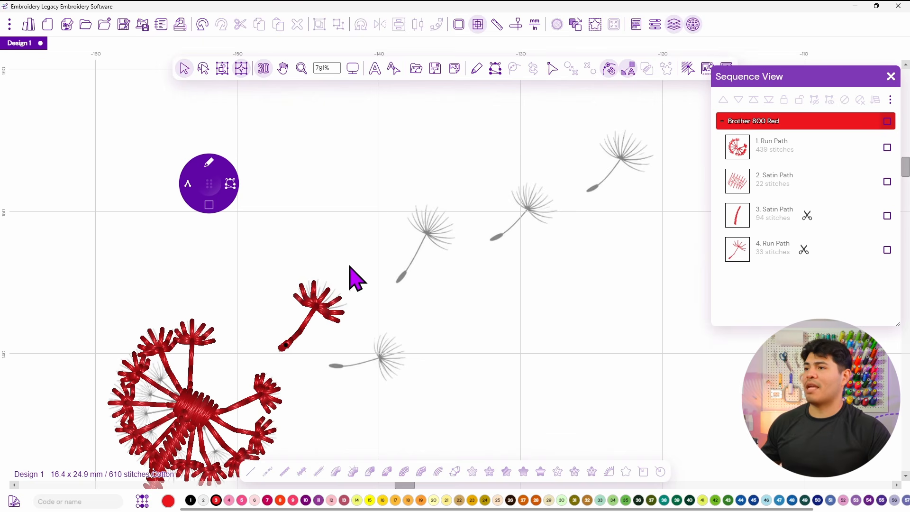
pyautogui.click(326, 304)
pyautogui.rightClick(310, 303)
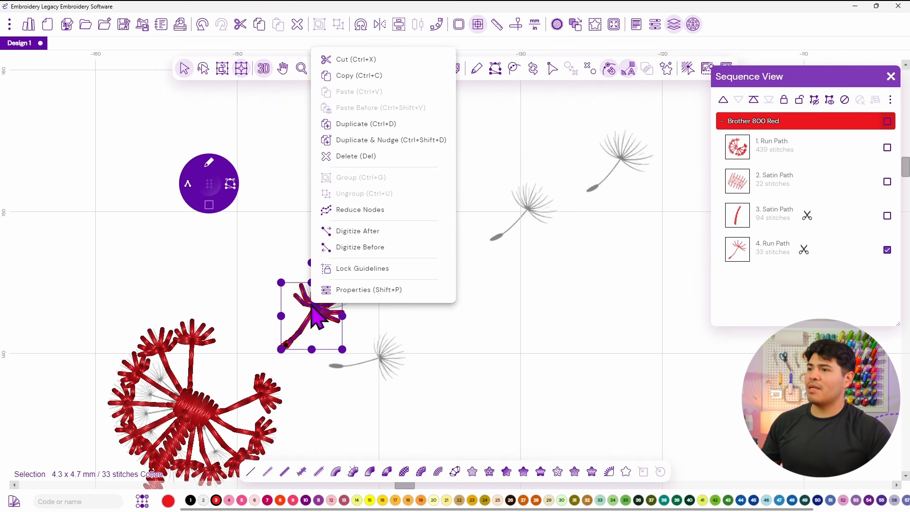
pyautogui.click(362, 125)
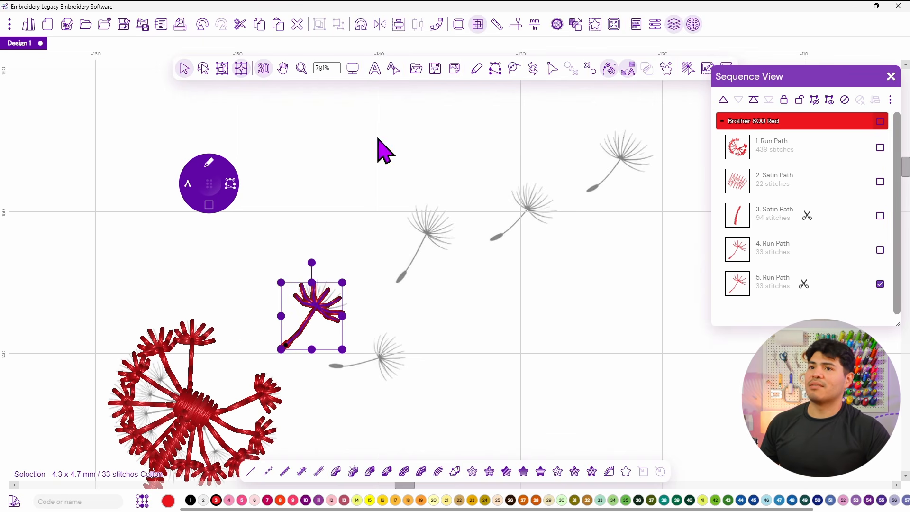
pyautogui.moveTo(327, 284); pyautogui.dragTo(400, 349)
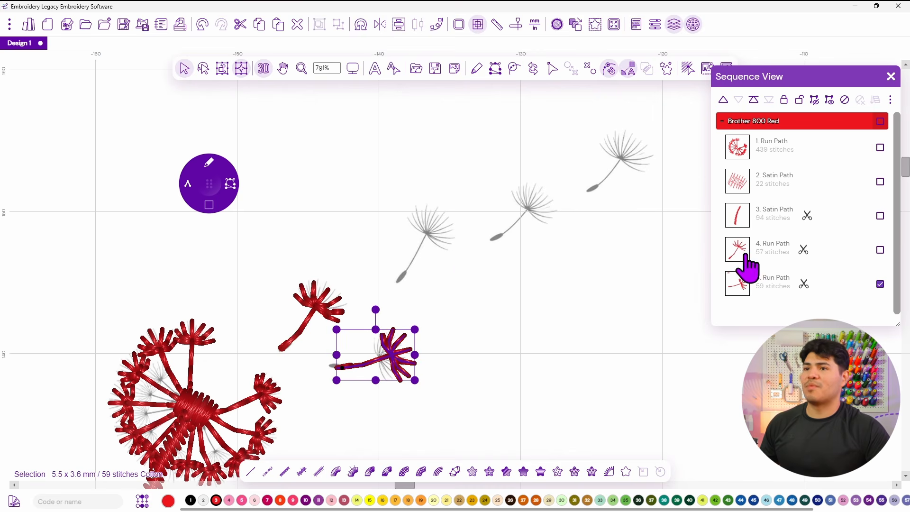
# Duplicate the seed again and place the copy over the drifting seed above it.
pyautogui.rightClick(382, 359)
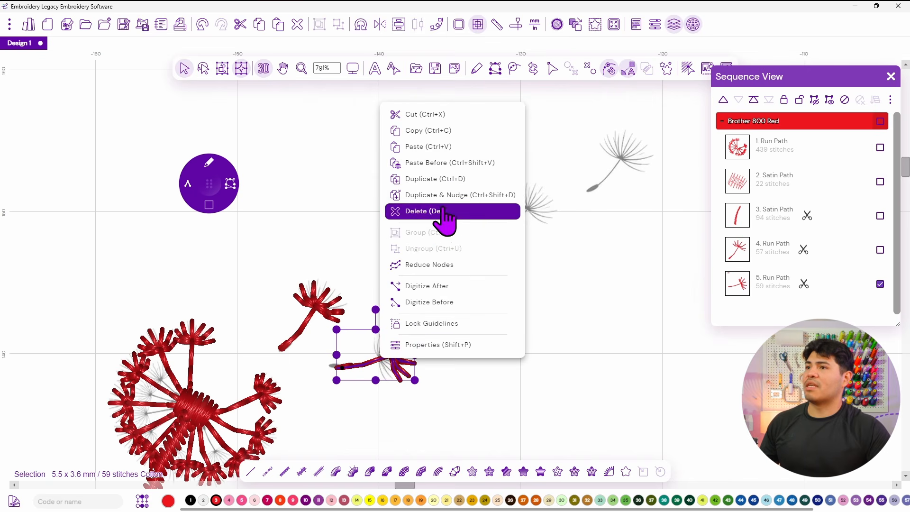
pyautogui.click(440, 179)
pyautogui.moveTo(403, 337); pyautogui.dragTo(394, 207)
pyautogui.moveTo(430, 230); pyautogui.dragTo(428, 239)
# Make two more duplicates of the seed and position them over the two upper drifting seeds.
pyautogui.rightClick(428, 239)
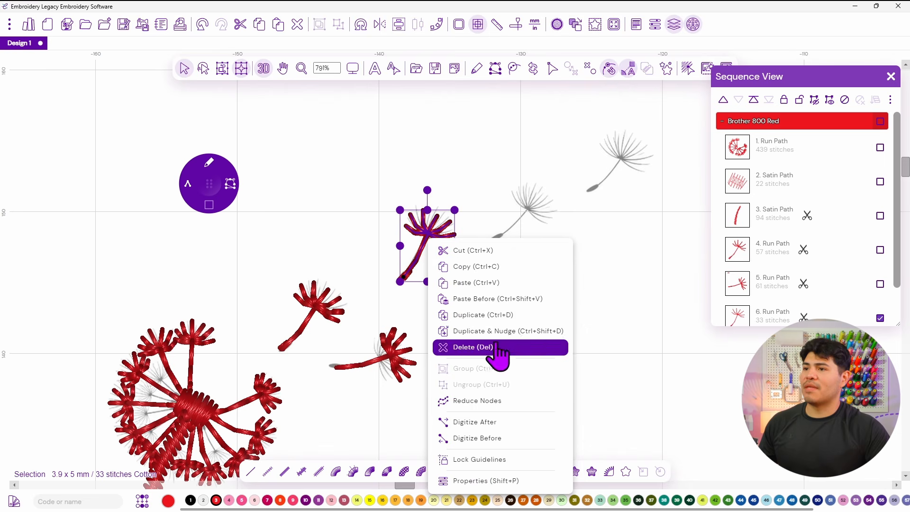
pyautogui.click(493, 315)
pyautogui.moveTo(433, 217); pyautogui.dragTo(510, 222)
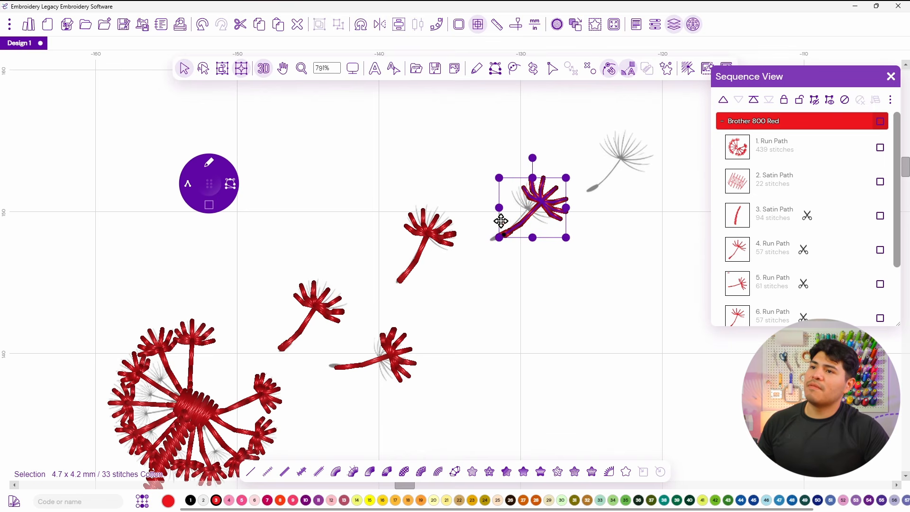
pyautogui.moveTo(485, 252); pyautogui.dragTo(477, 256)
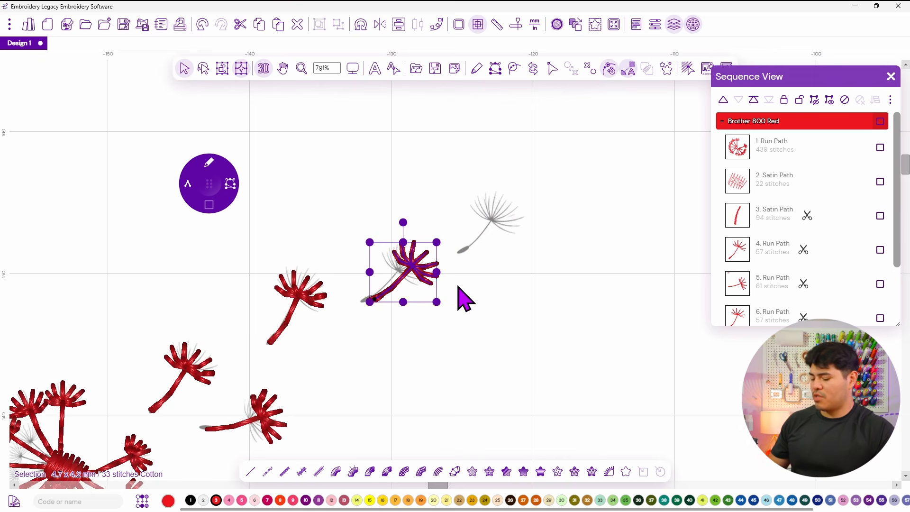
pyautogui.click(517, 234)
pyautogui.moveTo(518, 233); pyautogui.dragTo(515, 221)
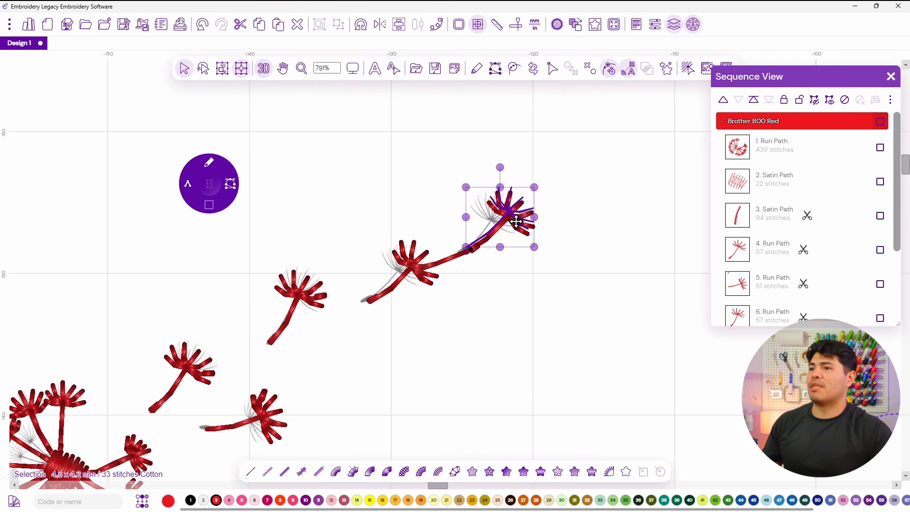
pyautogui.click(464, 329)
# Open the middle upper seed copy in node editing and adjust its stem start node.
pyautogui.scroll(-3, 455, 322)
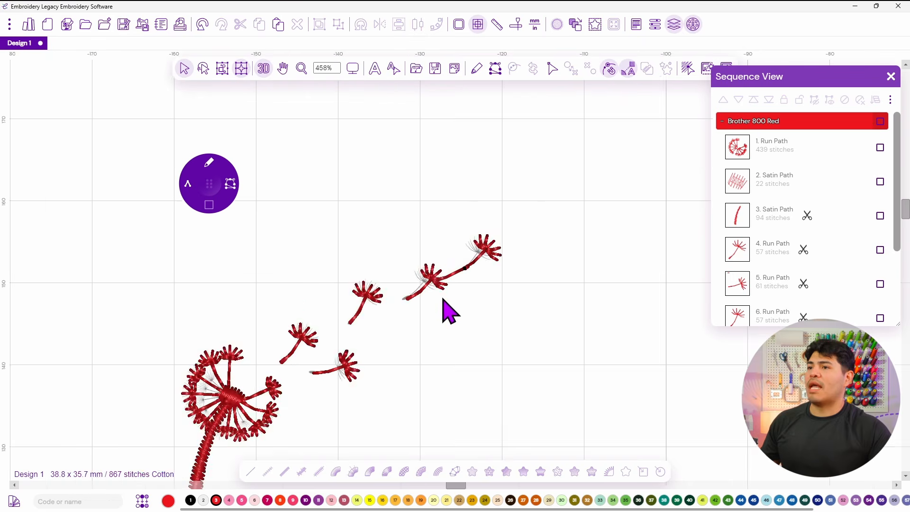
pyautogui.scroll(2, 460, 268)
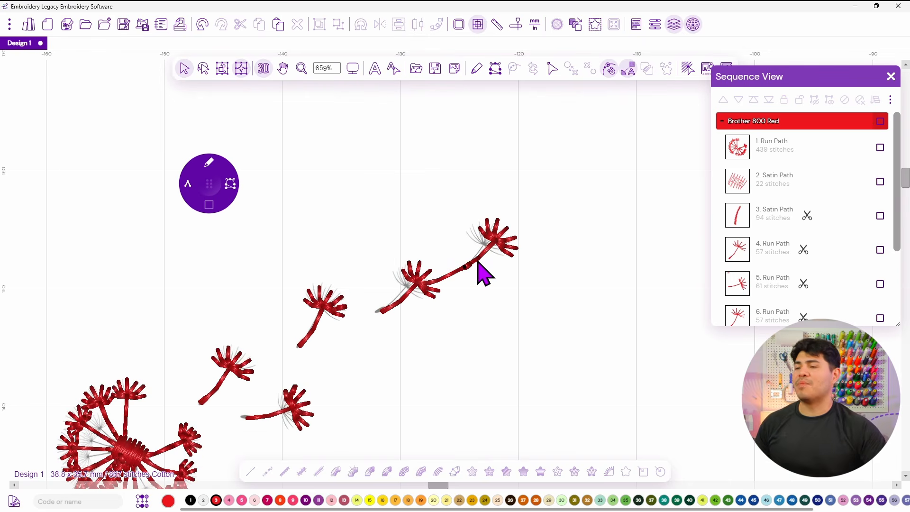
pyautogui.scroll(3, 479, 269)
pyautogui.click(471, 269)
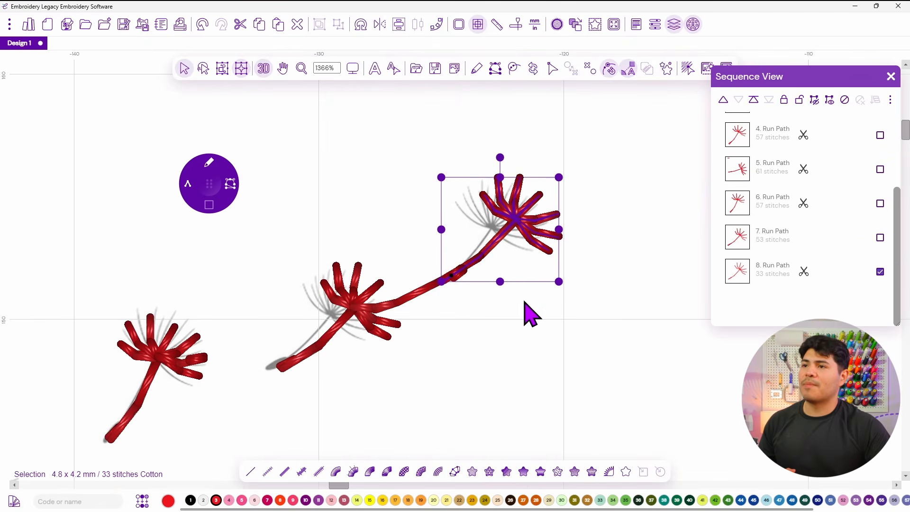
pyautogui.click(388, 324)
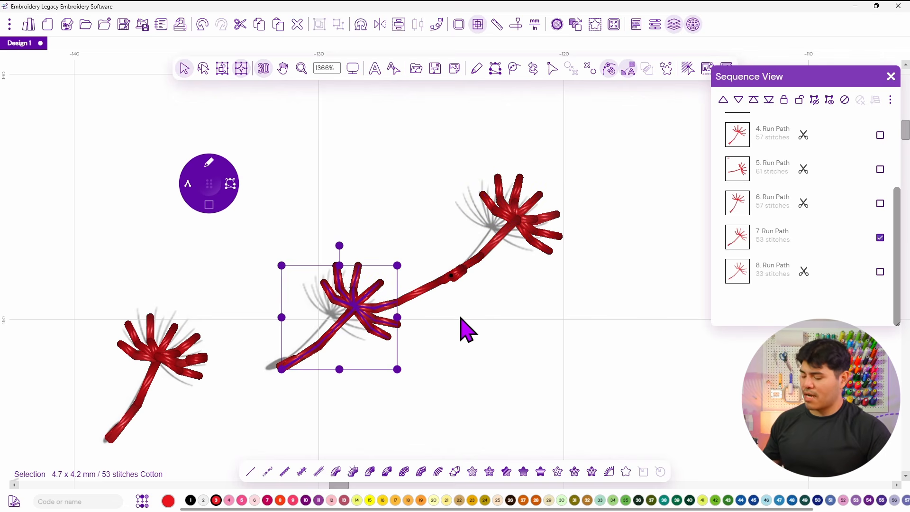
pyautogui.press('F10')
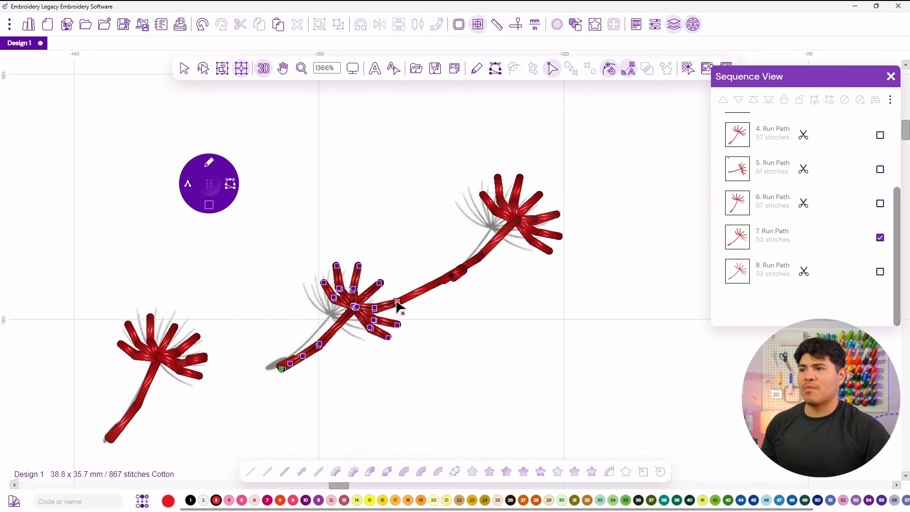
pyautogui.moveTo(295, 362); pyautogui.dragTo(294, 363)
# Select the other seed copies in node editing and nudge the stem start node of the upper-left copy.
pyautogui.scroll(-2, 304, 383)
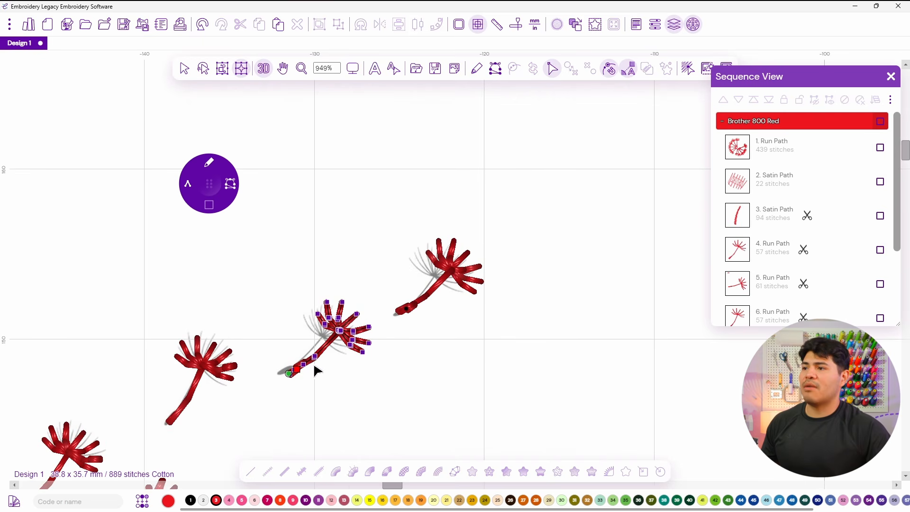
pyautogui.scroll(2, 316, 359)
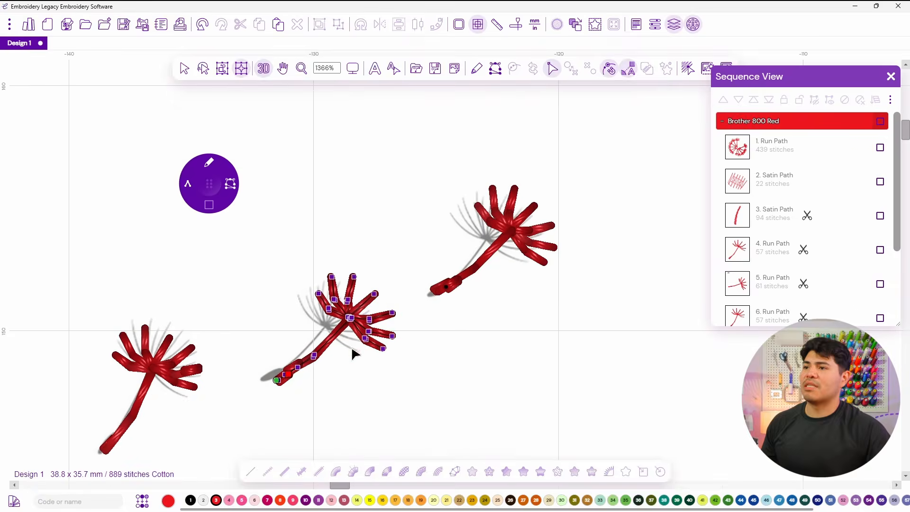
pyautogui.click(448, 286)
pyautogui.scroll(-4, 406, 316)
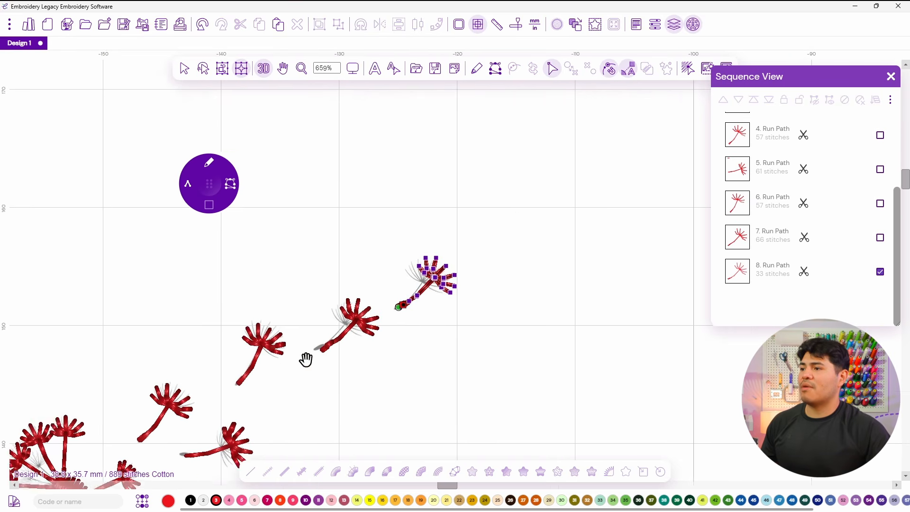
pyautogui.click(468, 250)
pyautogui.scroll(3, 493, 247)
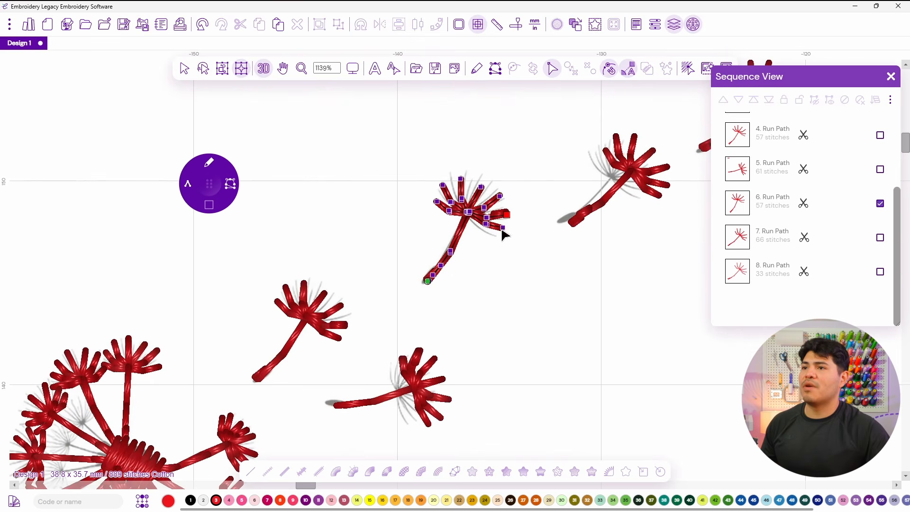
pyautogui.moveTo(437, 275); pyautogui.dragTo(435, 275)
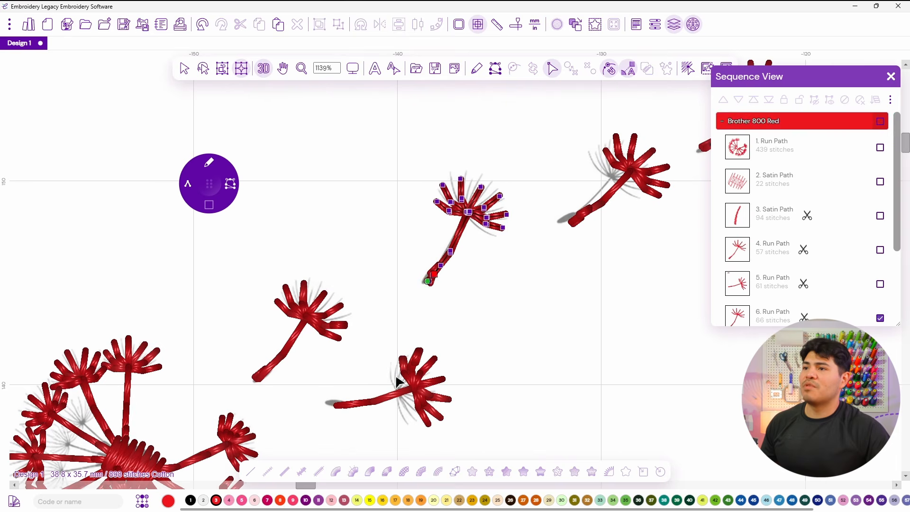
# Adjust the stem start nodes of the lower and left drifting seed copies in node editing.
pyautogui.click(353, 408)
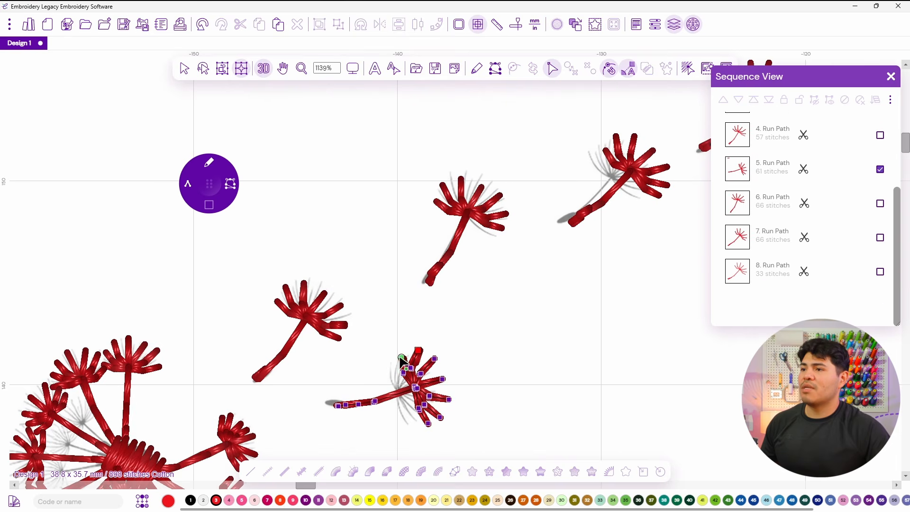
pyautogui.moveTo(336, 405); pyautogui.dragTo(342, 408)
pyautogui.click(272, 371)
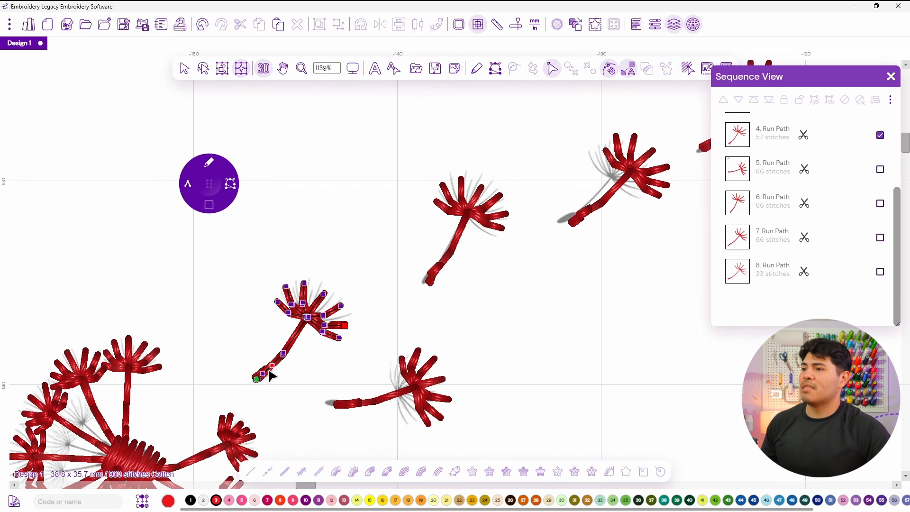
pyautogui.moveTo(283, 368); pyautogui.dragTo(272, 372)
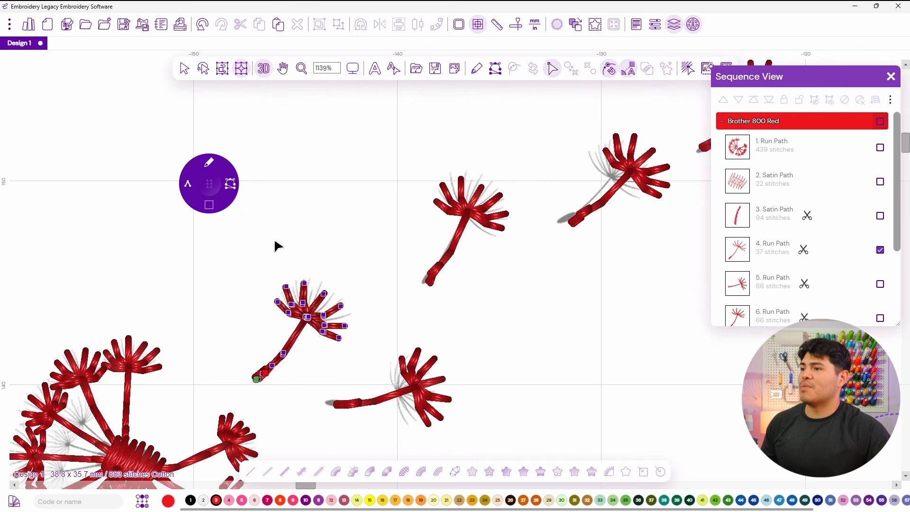
# Leave node editing, zoom out to the whole design and toggle the 3D stitch view off and on to inspect it.
pyautogui.click(185, 71)
pyautogui.rightClick(331, 205)
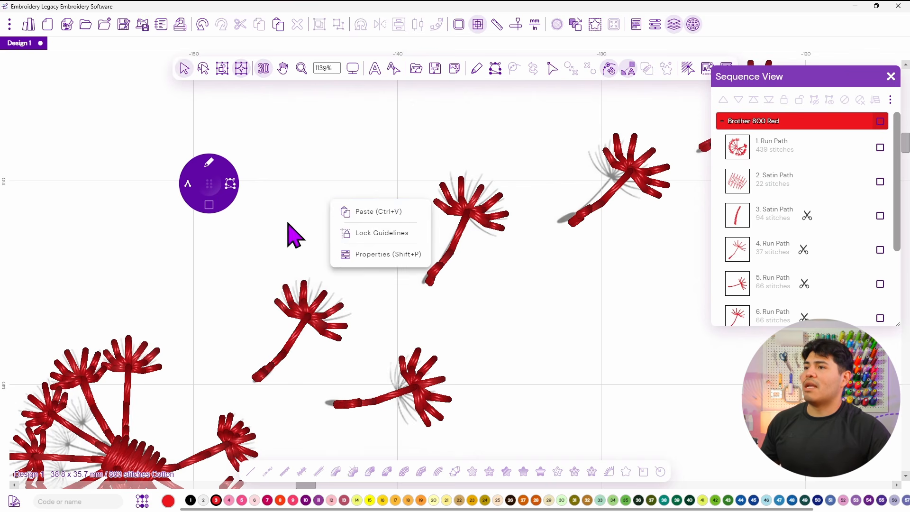
pyautogui.scroll(-5, 294, 243)
pyautogui.moveTo(289, 246); pyautogui.dragTo(359, 223)
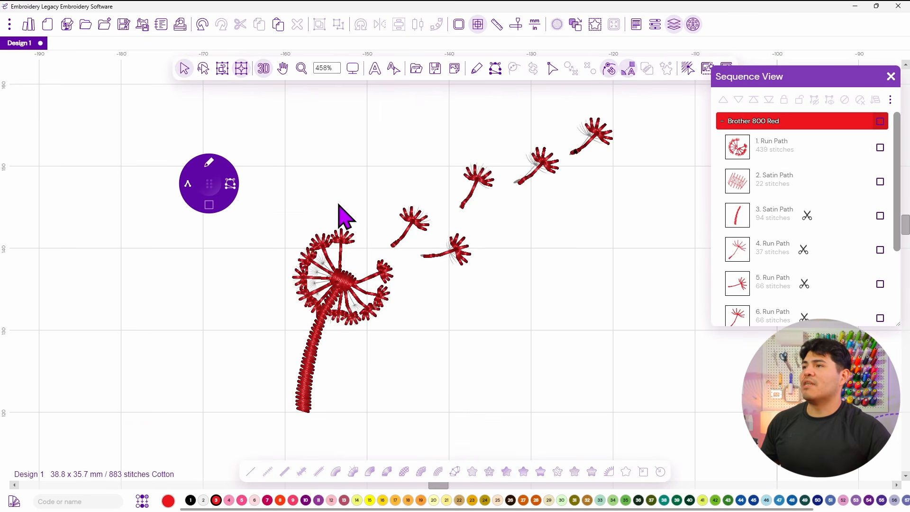
pyautogui.click(265, 70)
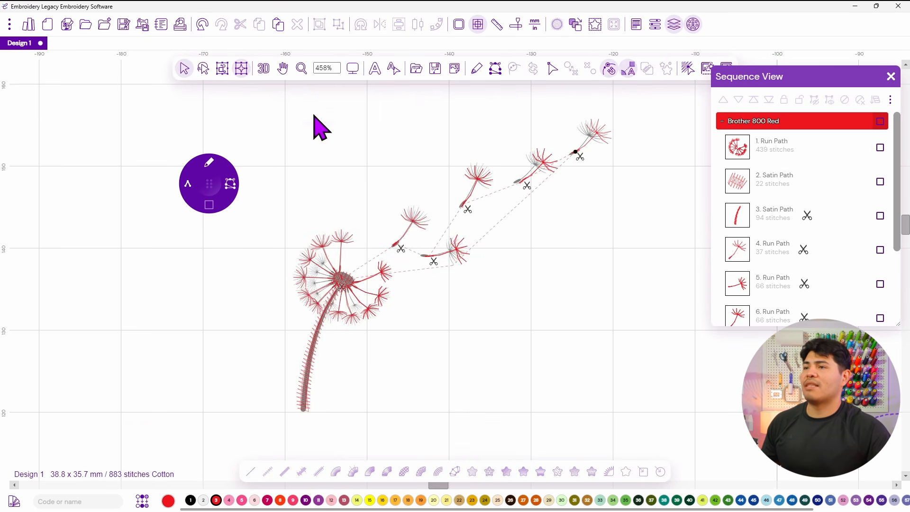
pyautogui.click(263, 69)
pyautogui.moveTo(209, 179); pyautogui.dragTo(139, 111)
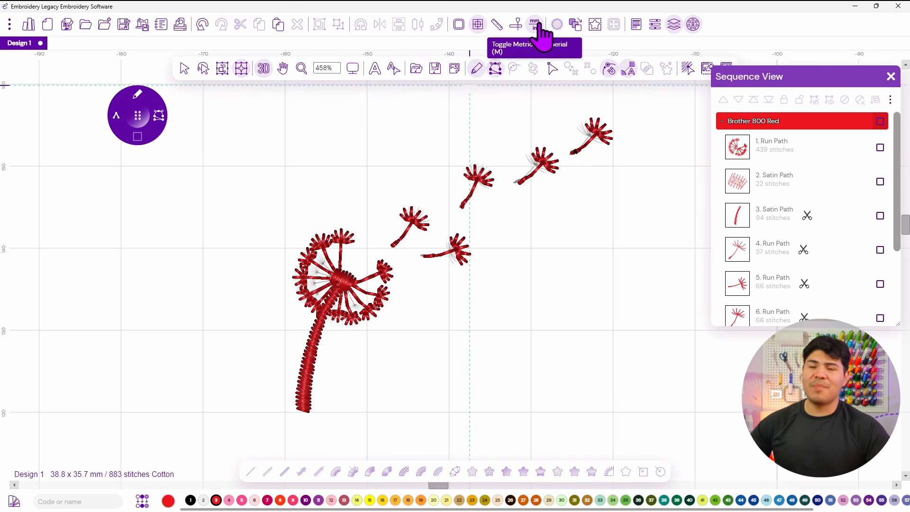
# Run the stitch player through the whole design, then close the Sequence View.
pyautogui.click(516, 26)
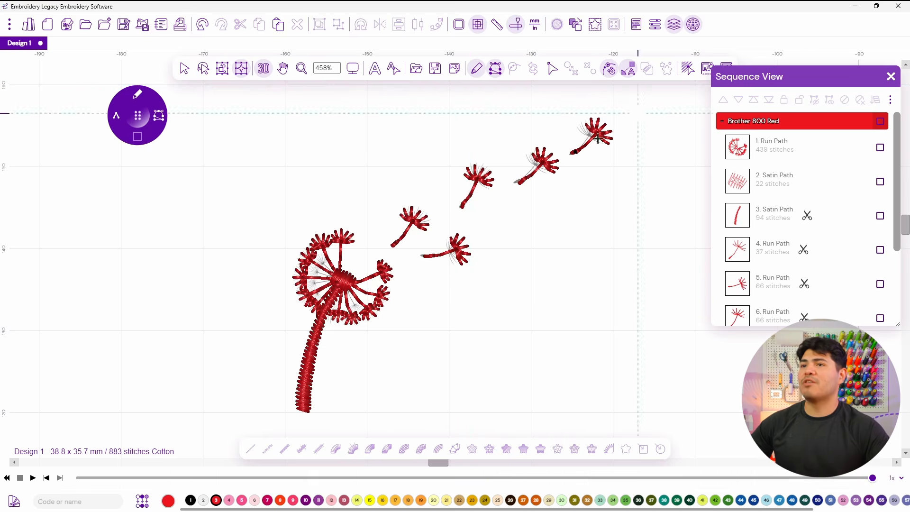
pyautogui.moveTo(76, 477); pyautogui.dragTo(872, 478)
pyautogui.scroll(-1, 585, 268)
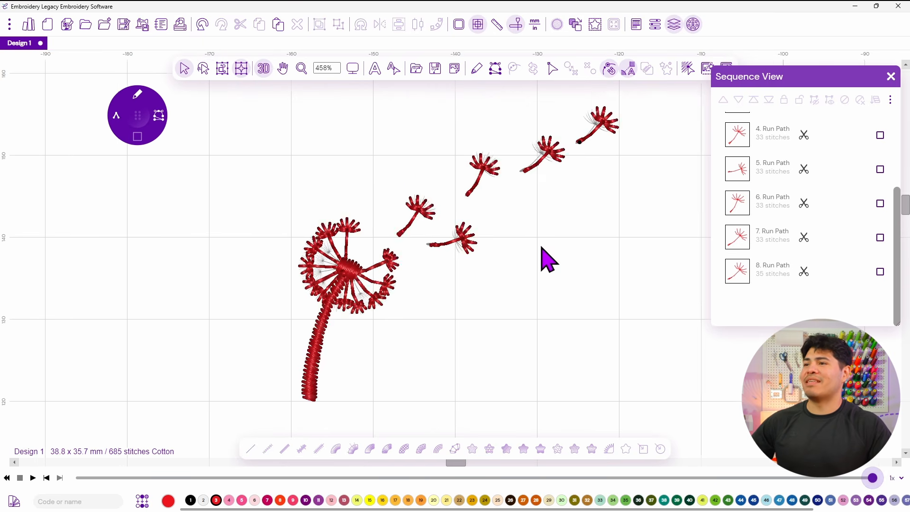
pyautogui.click(890, 77)
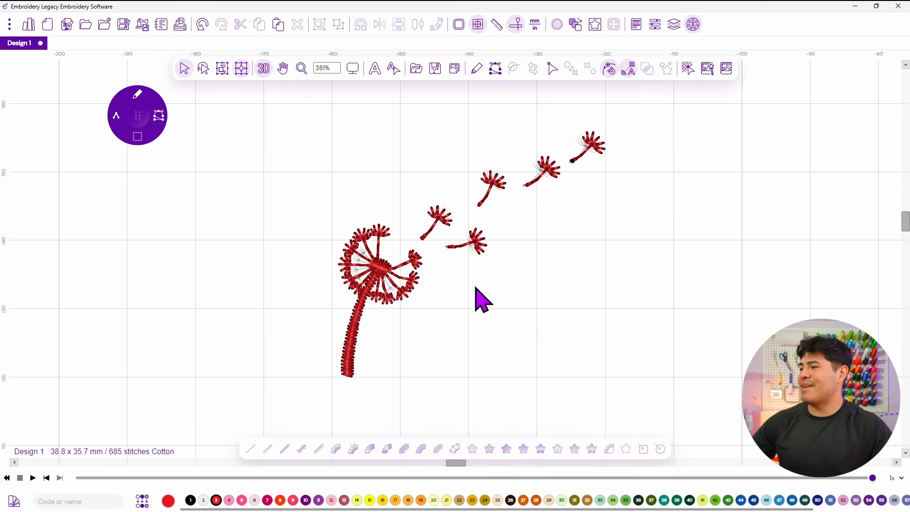
pyautogui.scroll(-1, 531, 259)
# Switch the measurement units to inches and select the whole design to check its size.
pyautogui.click(535, 24)
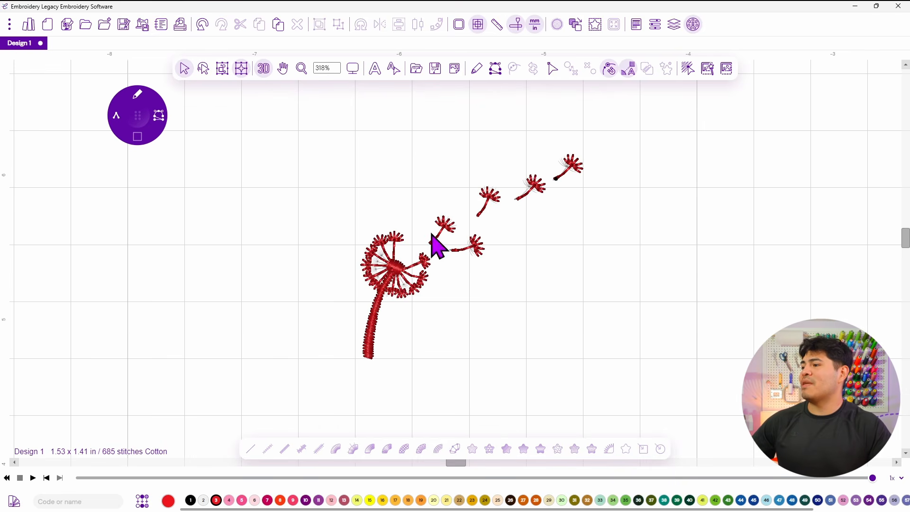
pyautogui.moveTo(282, 361); pyautogui.dragTo(680, 159)
pyautogui.click(687, 180)
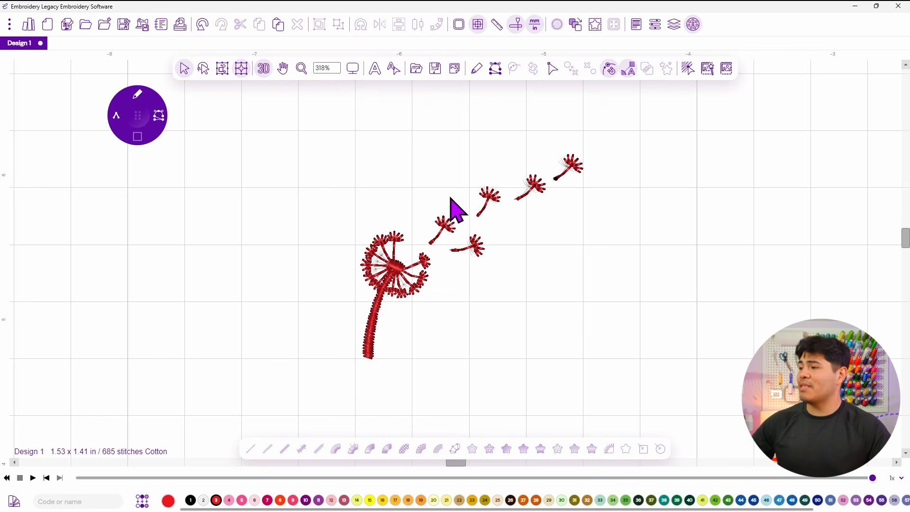
# Save the design as dandelion in the Dandelion folder on the Desktop as an Embroidery Legacy JDX file.
pyautogui.click(125, 29)
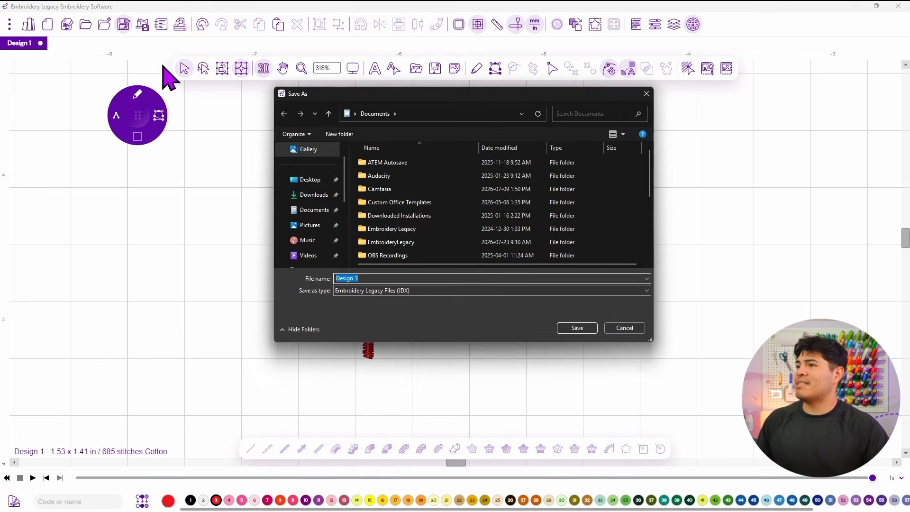
pyautogui.click(310, 179)
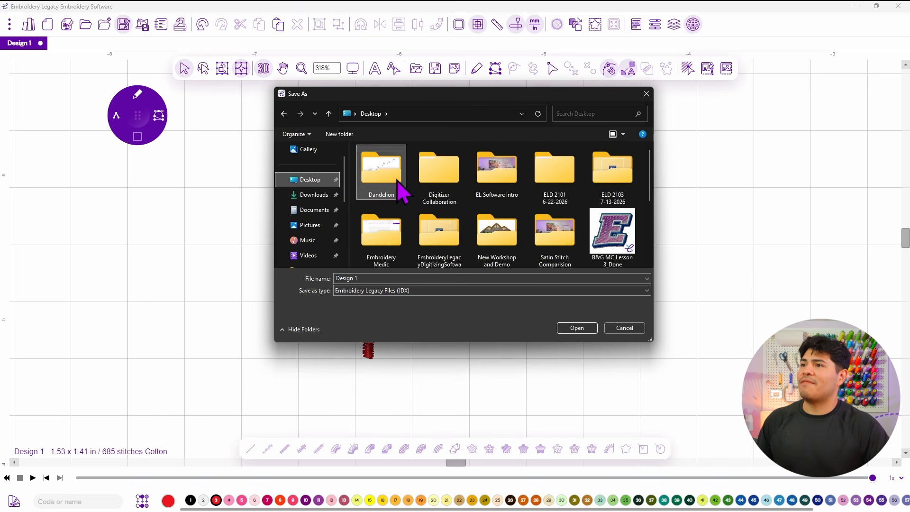
pyautogui.doubleClick(384, 176)
pyautogui.click(398, 278)
pyautogui.press('capslock')
pyautogui.write('D')
pyautogui.press('capslock')
pyautogui.write('a')
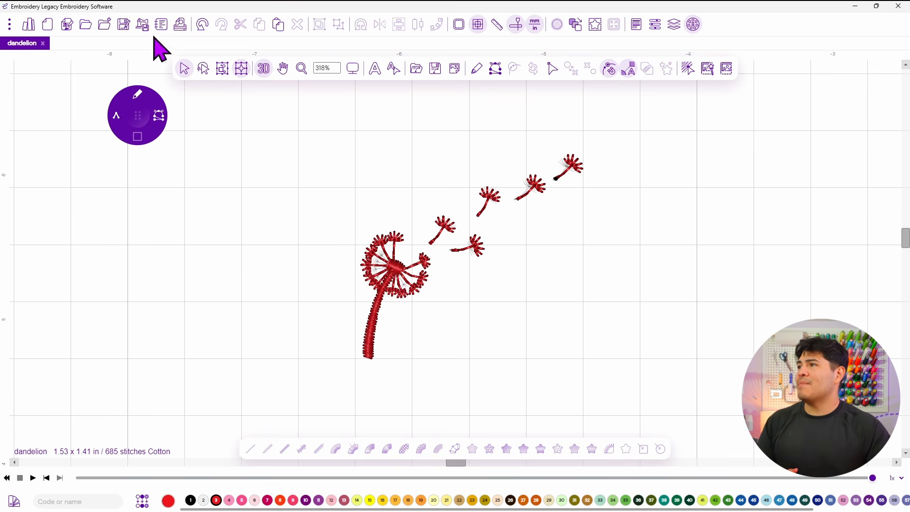
# Export the design as dandelion in Tajima (DST) format to the Dandelion folder.
pyautogui.click(143, 25)
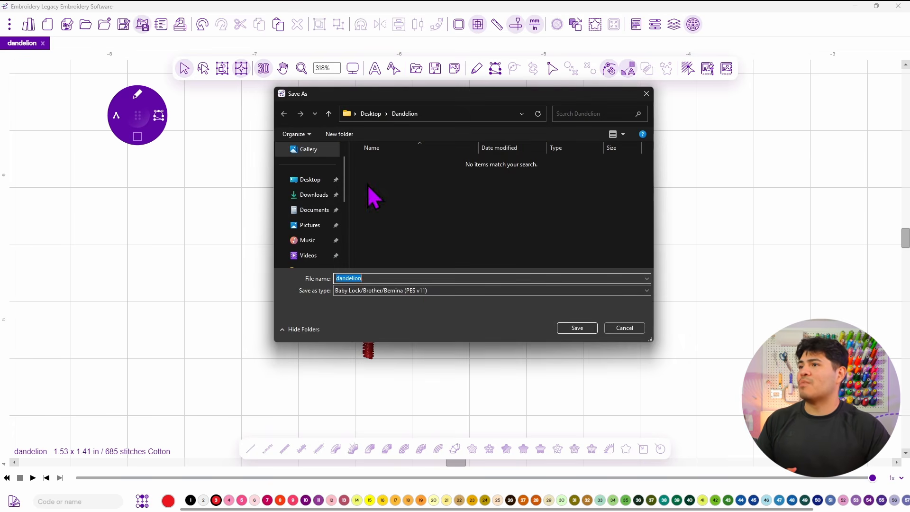
pyautogui.click(396, 290)
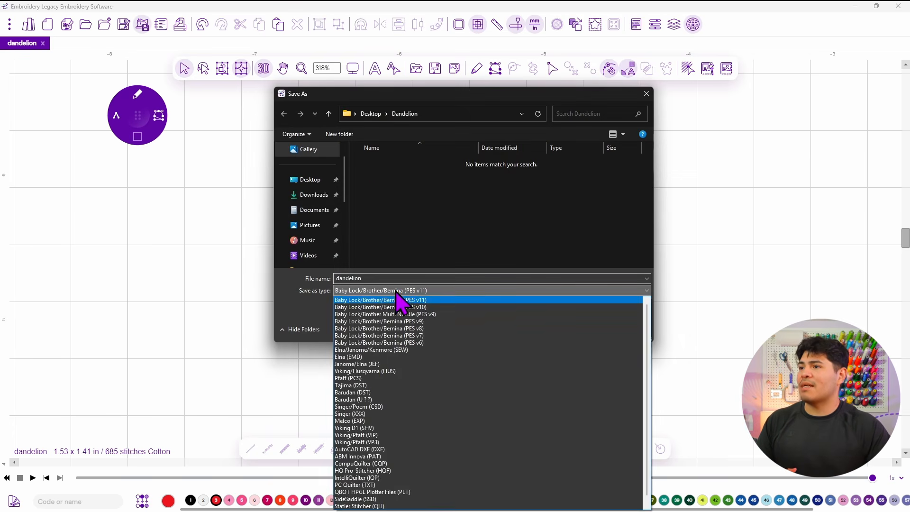
pyautogui.click(374, 385)
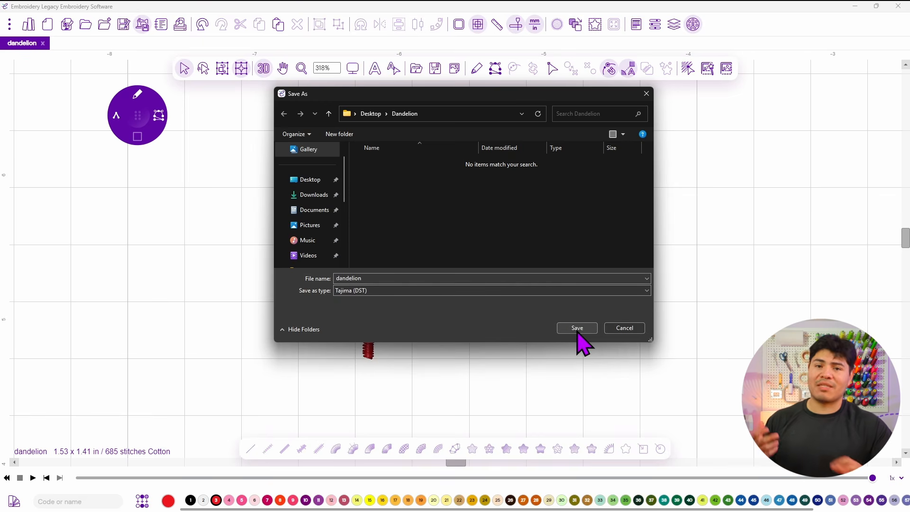
pyautogui.click(511, 291)
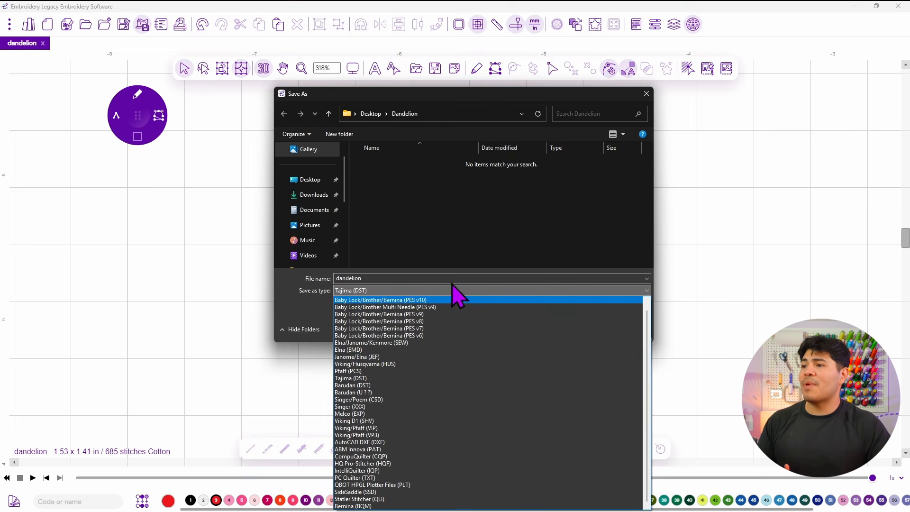
pyautogui.click(466, 258)
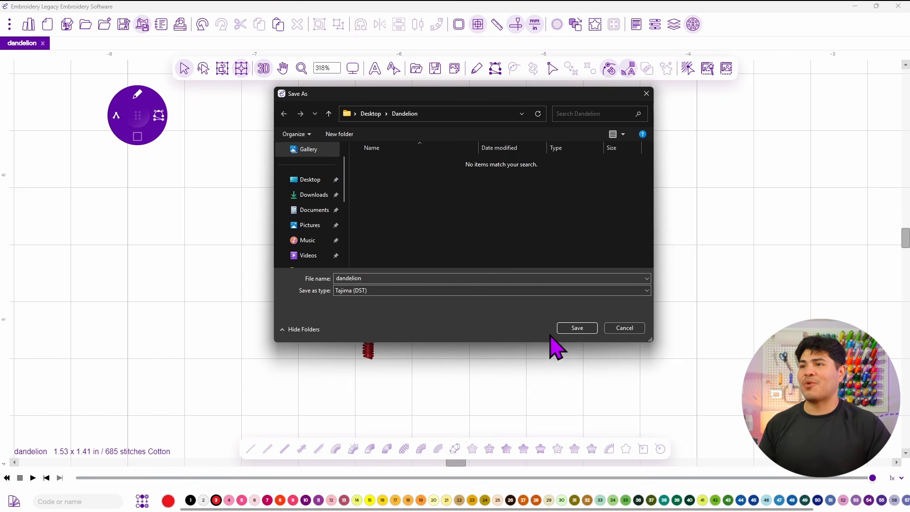
pyautogui.click(577, 329)
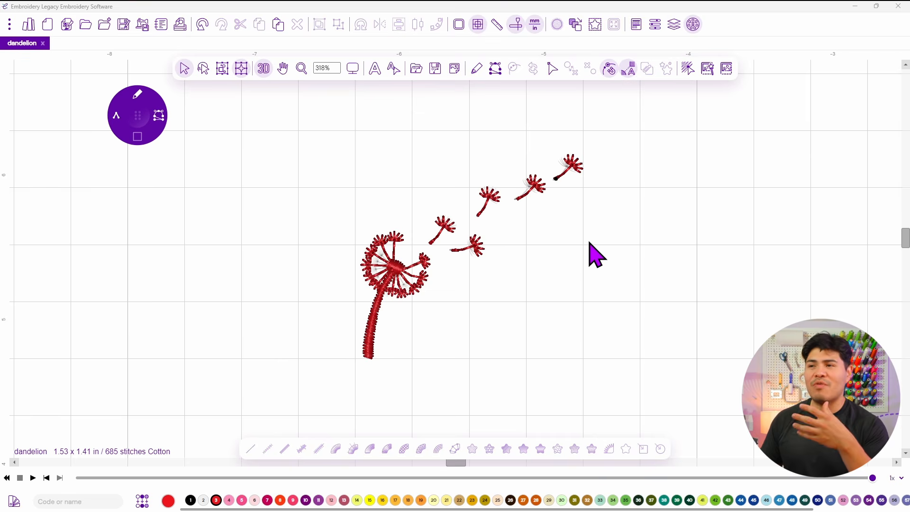
# Open the Smart Join settings to review the Exclude Run Paths option, then cancel.
pyautogui.scroll(3, 568, 228)
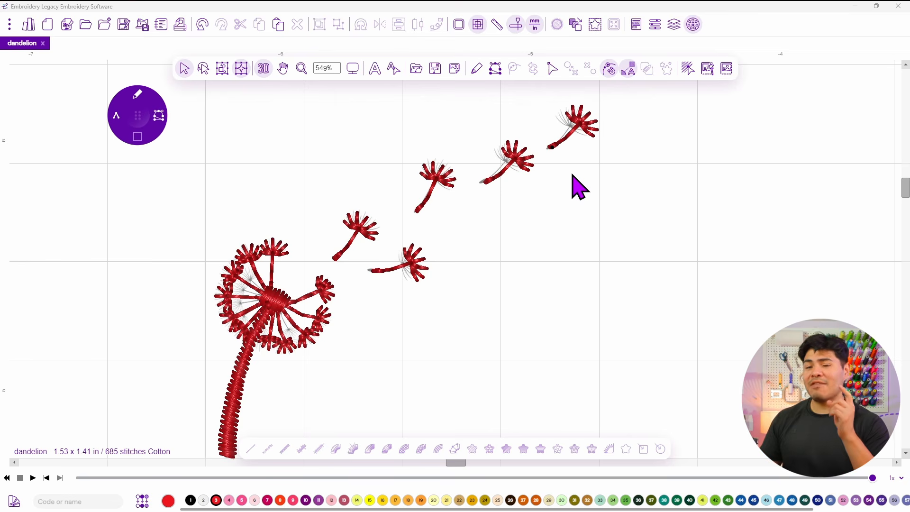
pyautogui.click(630, 69)
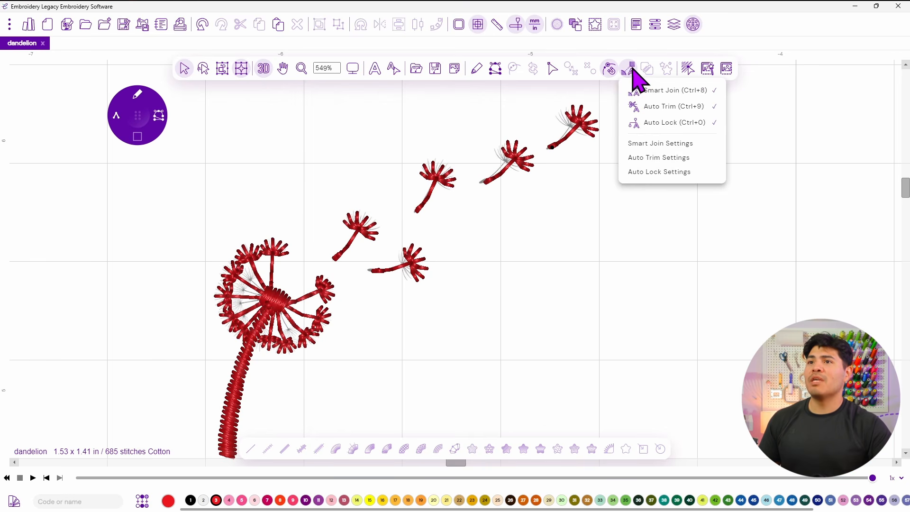
pyautogui.click(639, 143)
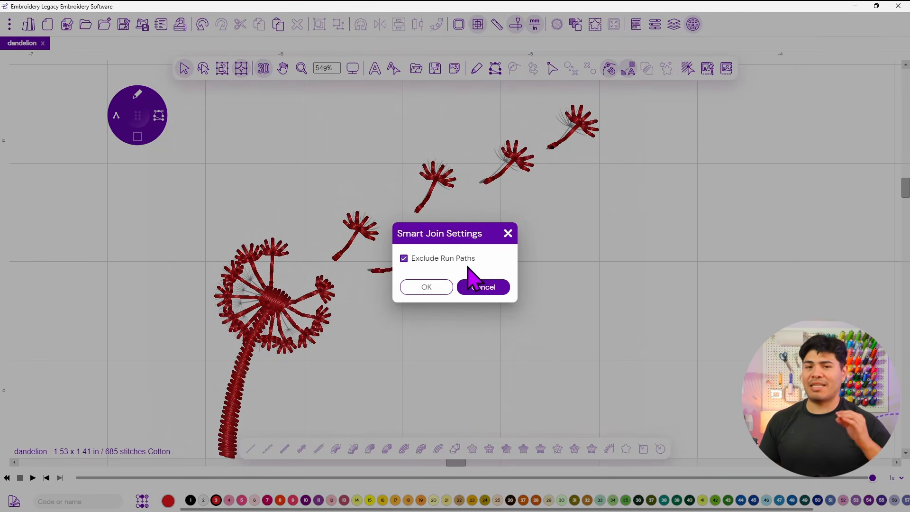
pyautogui.click(470, 286)
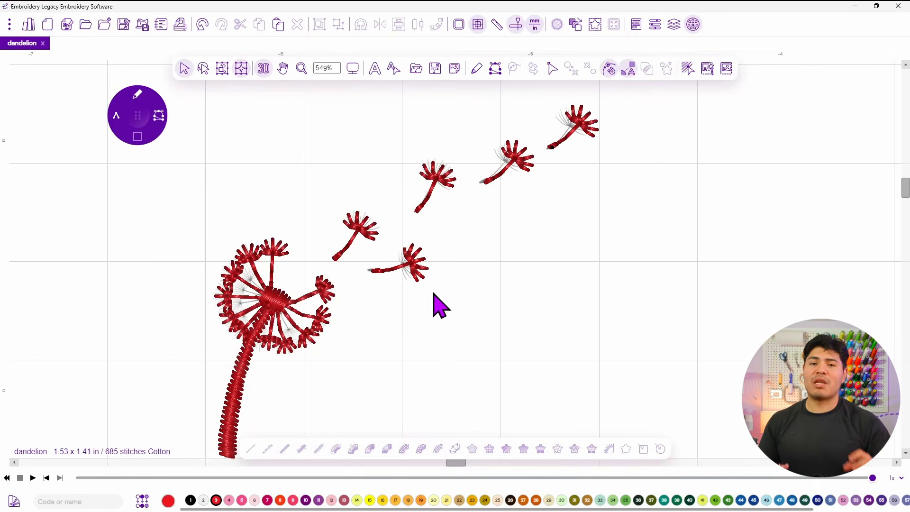